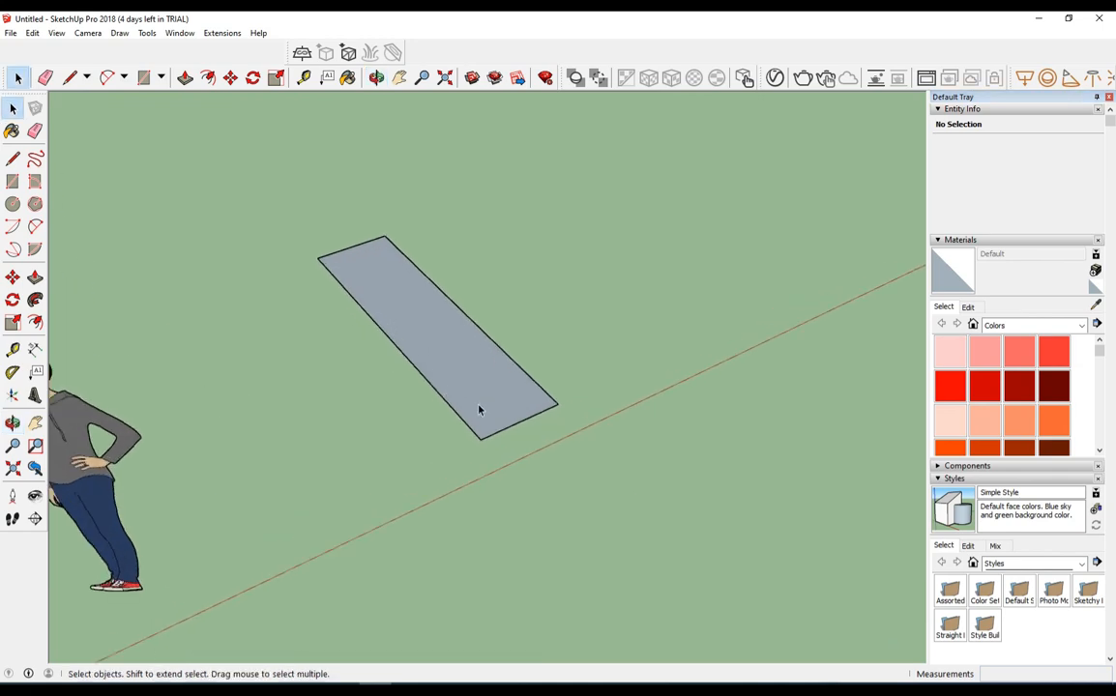
- Rotate the flat rectangle and its edges 90 degrees about its front corner
double_click(505, 411)
key(q)
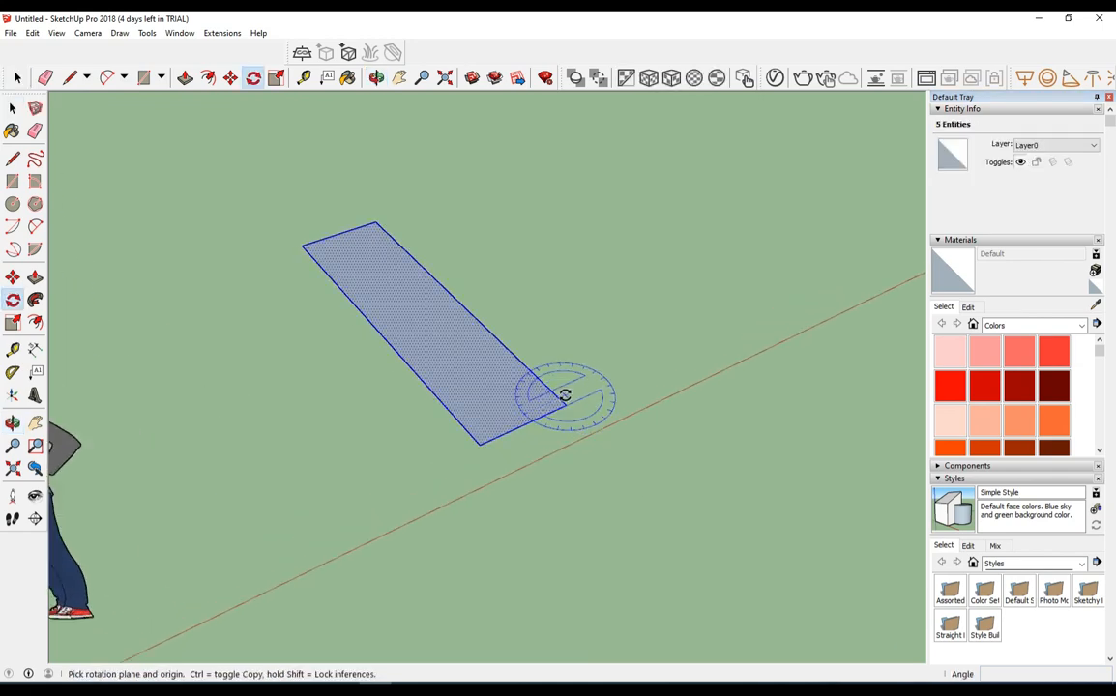
click(604, 439)
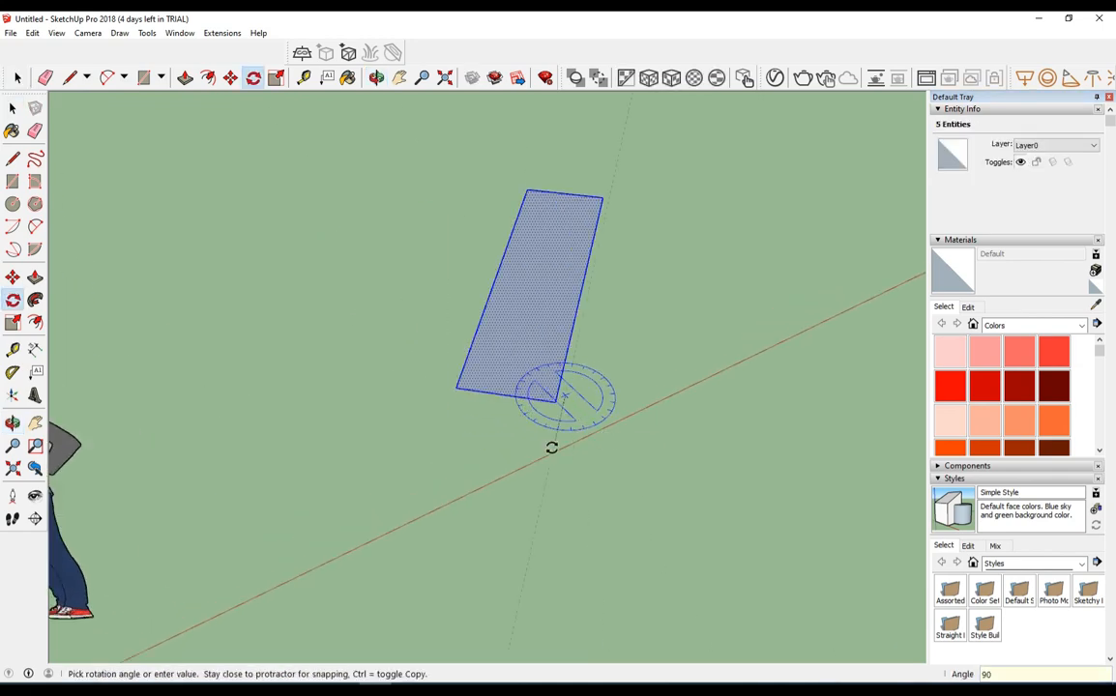
key(Return)
key(space)
scroll(784, 317, up, 3)
shift+middle_drag(706, 317, 608, 366)
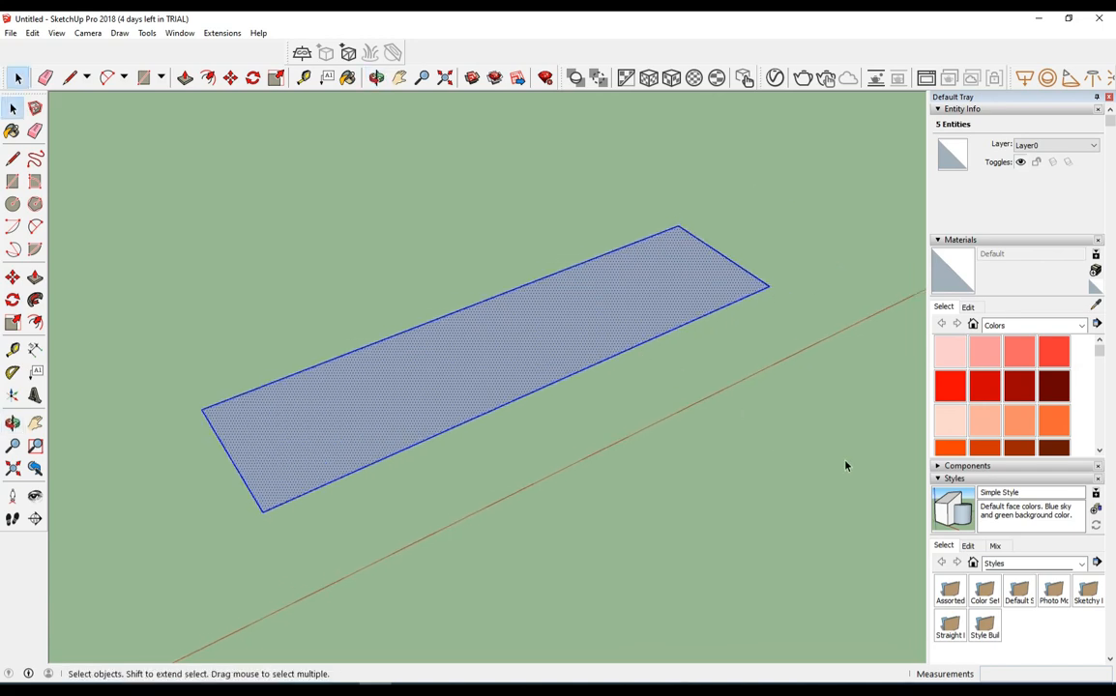
- Turn off Profiles in the edge settings of the current style and clear the selection
scroll(988, 367, down, 3)
scroll(975, 505, down, 3)
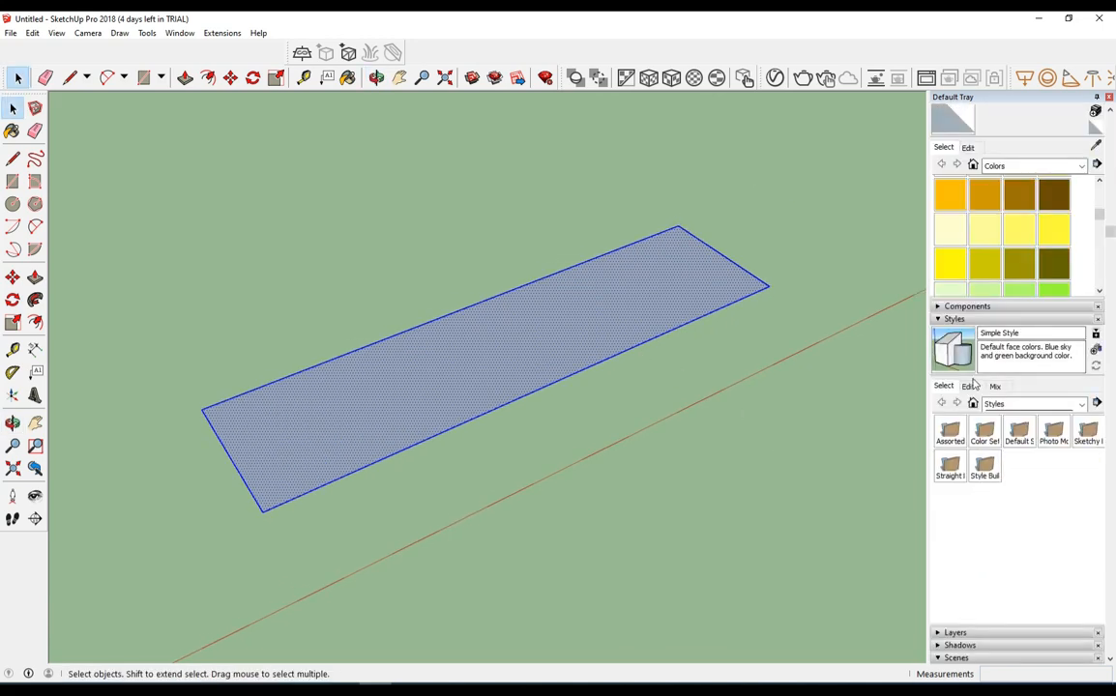
scroll(977, 387, down, 3)
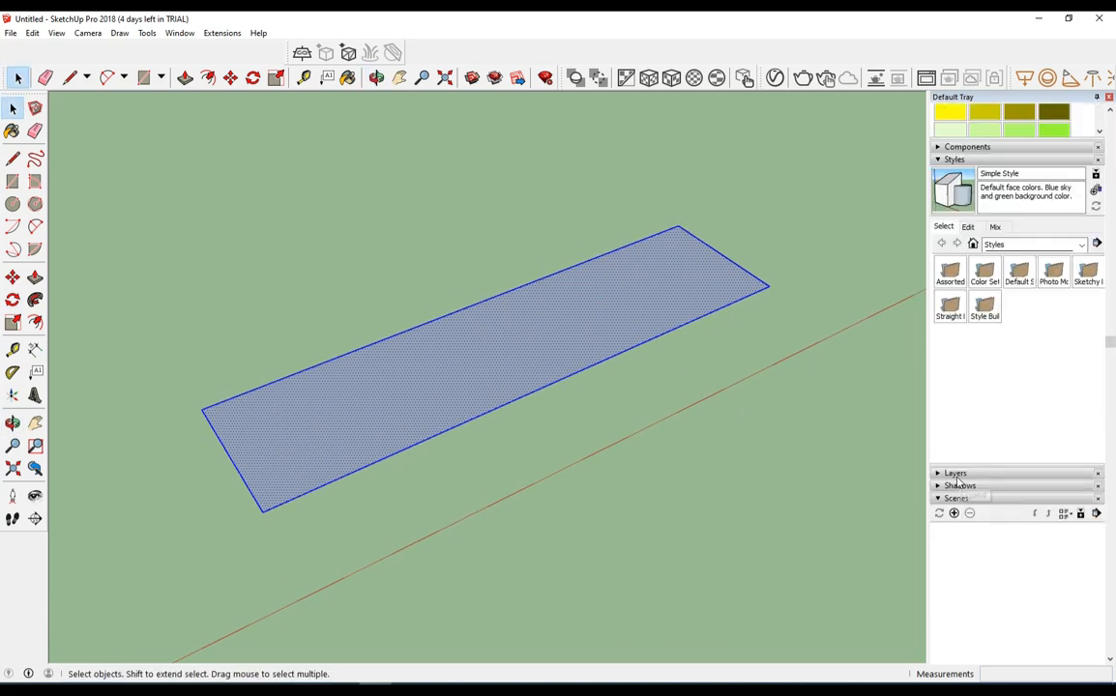
click(968, 227)
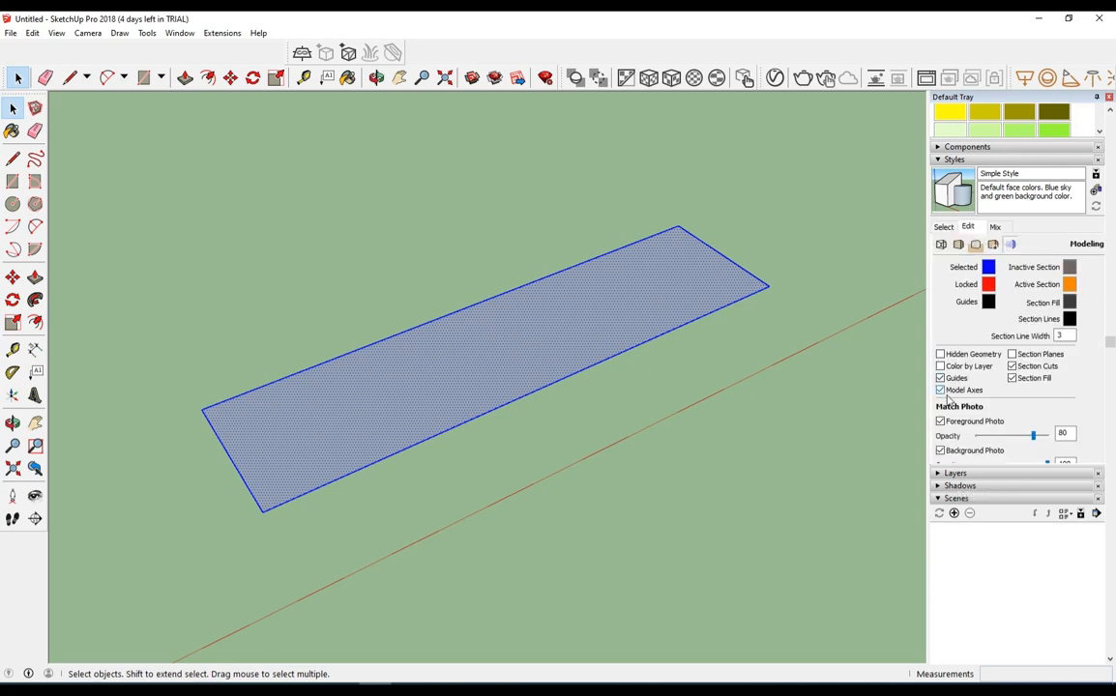
click(939, 245)
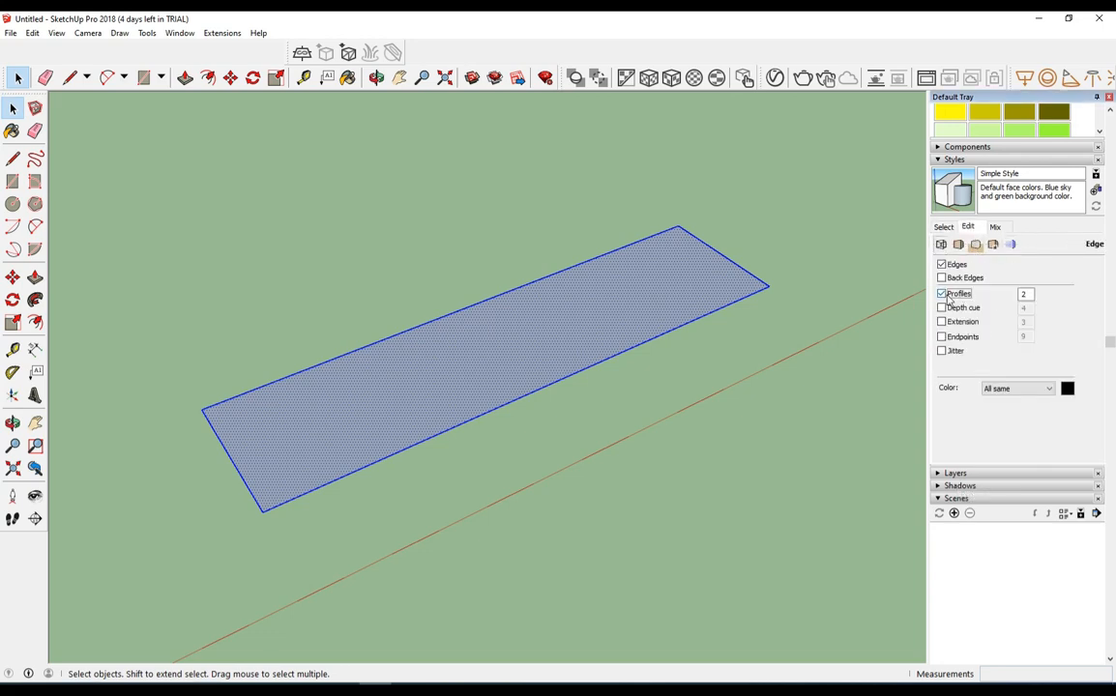
key(ctrl+t)
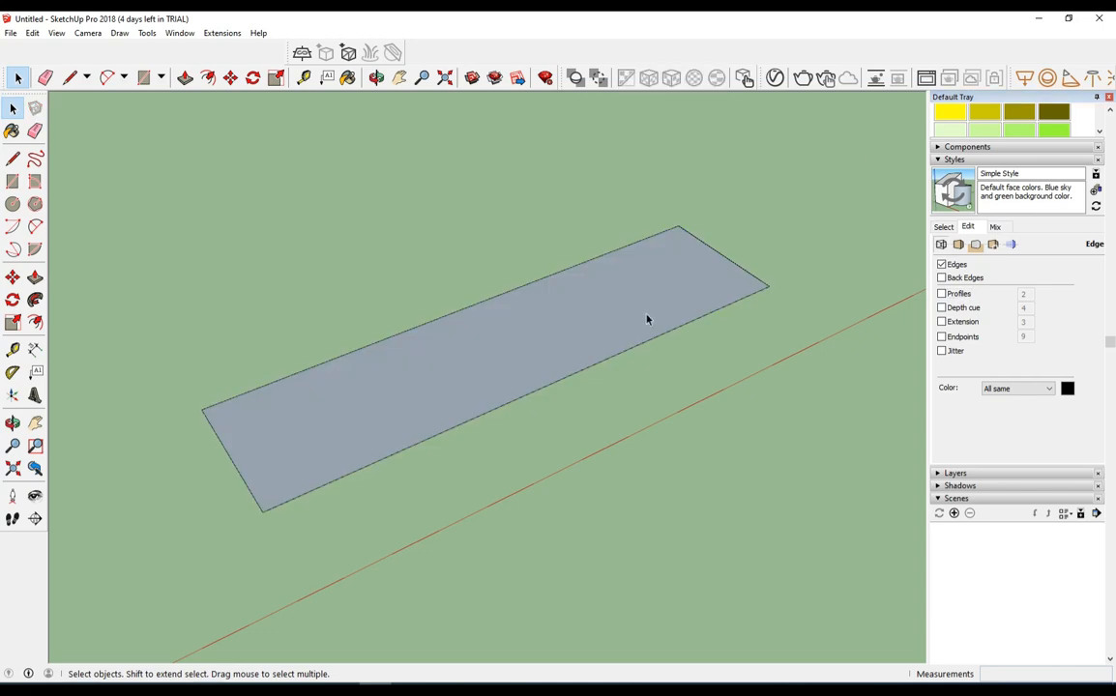
- Push/Pull the rectangle upward into a tall cabinet block
scroll(607, 339, down, 2)
scroll(600, 332, down, 2)
key(p)
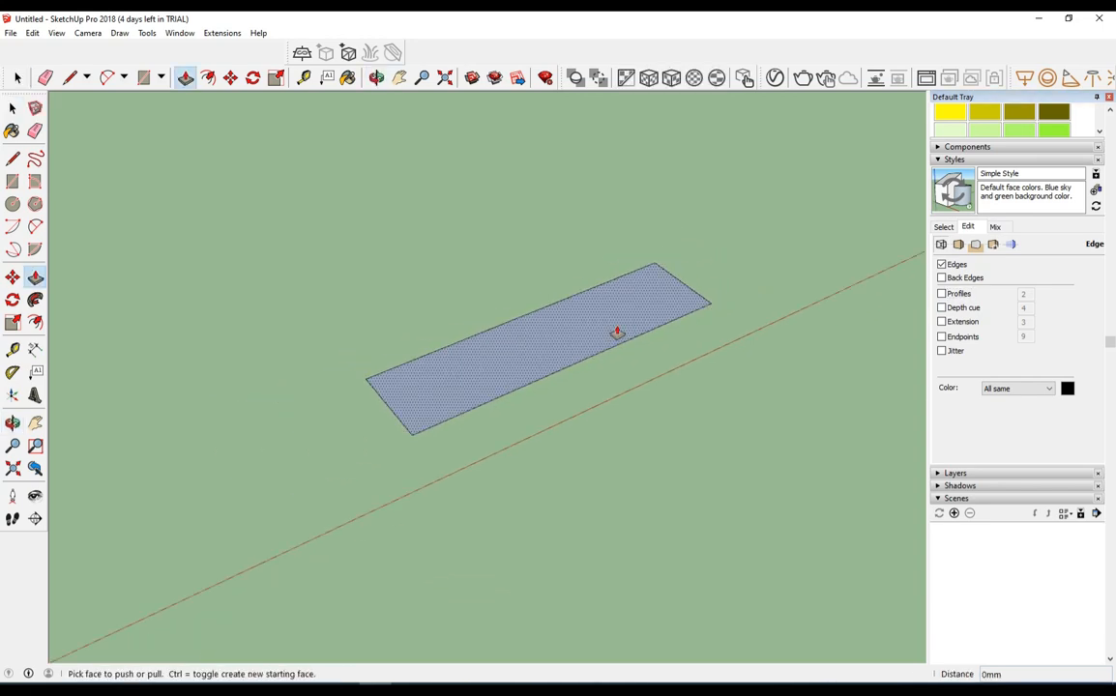
click(616, 345)
scroll(615, 339, up, 2)
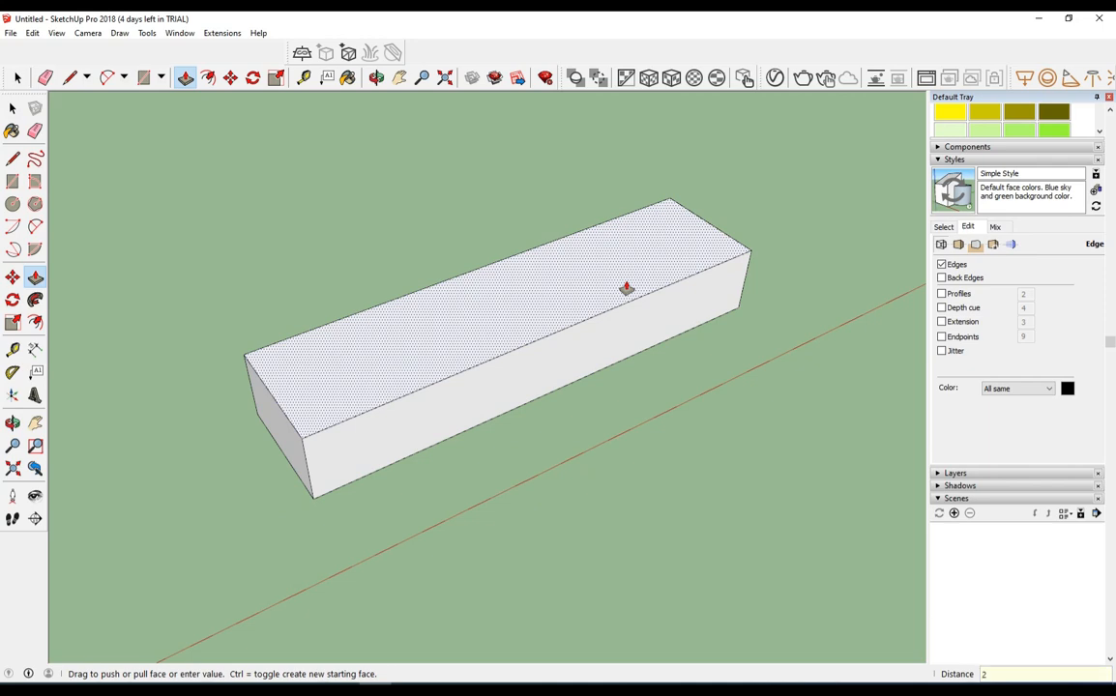
key(Return)
key(space)
- Copy the block's bottom edges 100 mm up the vertical edge to mark out a plinth
scroll(615, 299, down, 3)
middle_drag(710, 264, 461, 443)
scroll(421, 529, up, 3)
scroll(522, 441, up, 1)
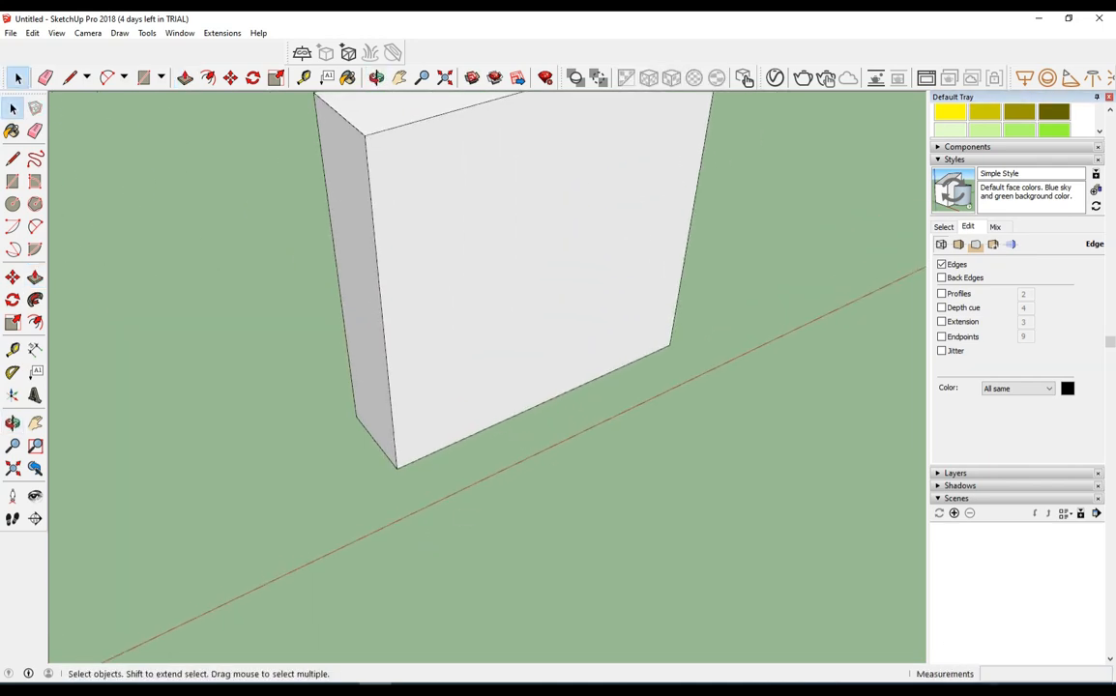
middle_drag(631, 406, 241, 466)
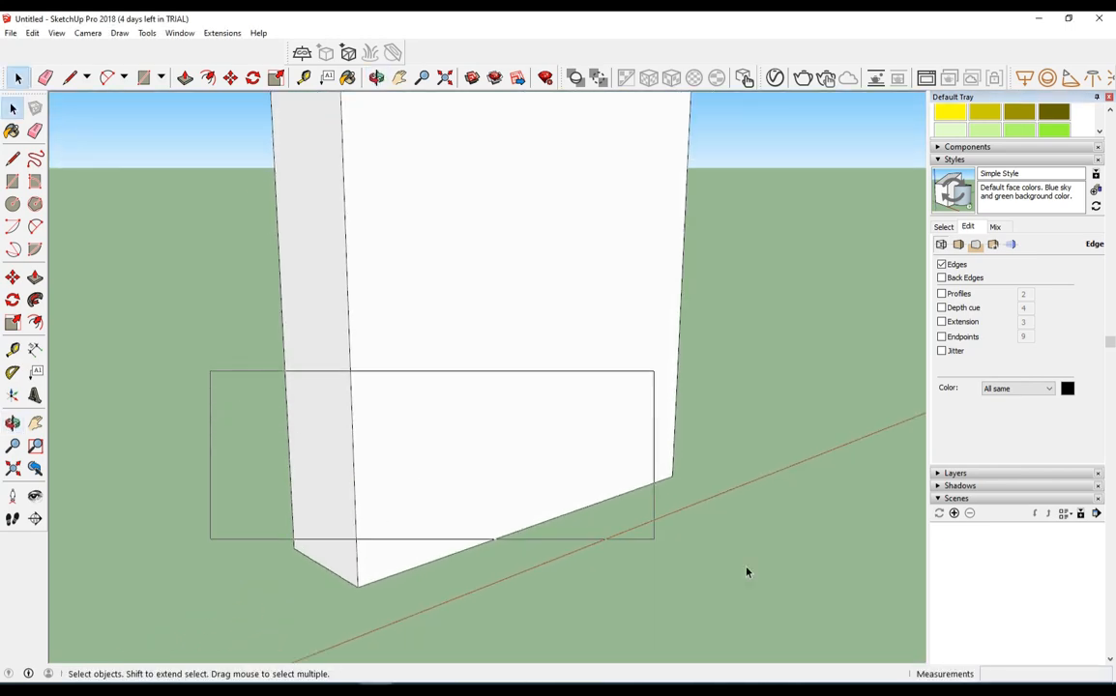
drag(746, 573, 345, 576)
key(m)
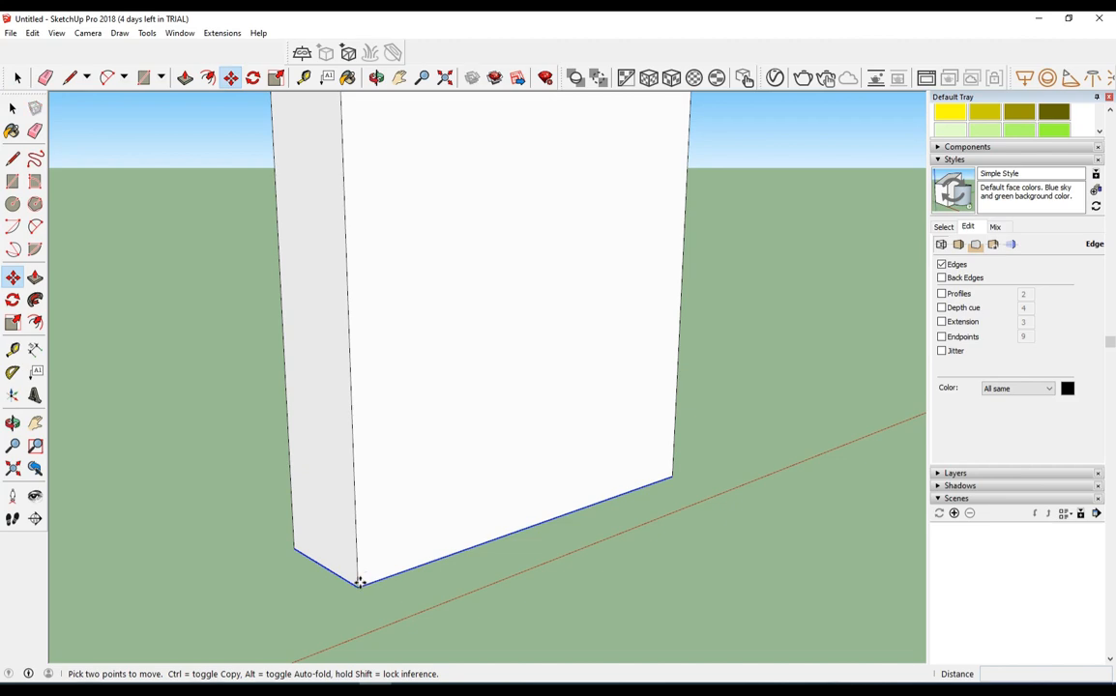
key(ctrl)
click(359, 583)
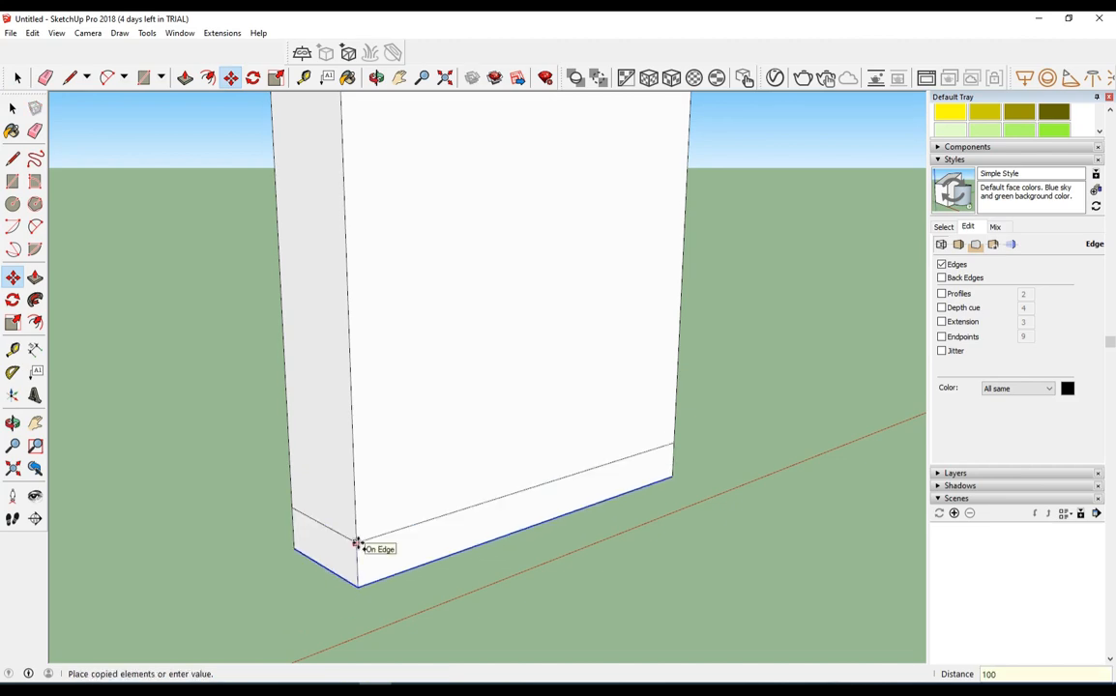
key(Return)
key(space)
- Push the plinth strip's front face inward so the base is recessed below the cabinet front
scroll(373, 577, up, 2)
click(373, 584)
key(p)
click(377, 577)
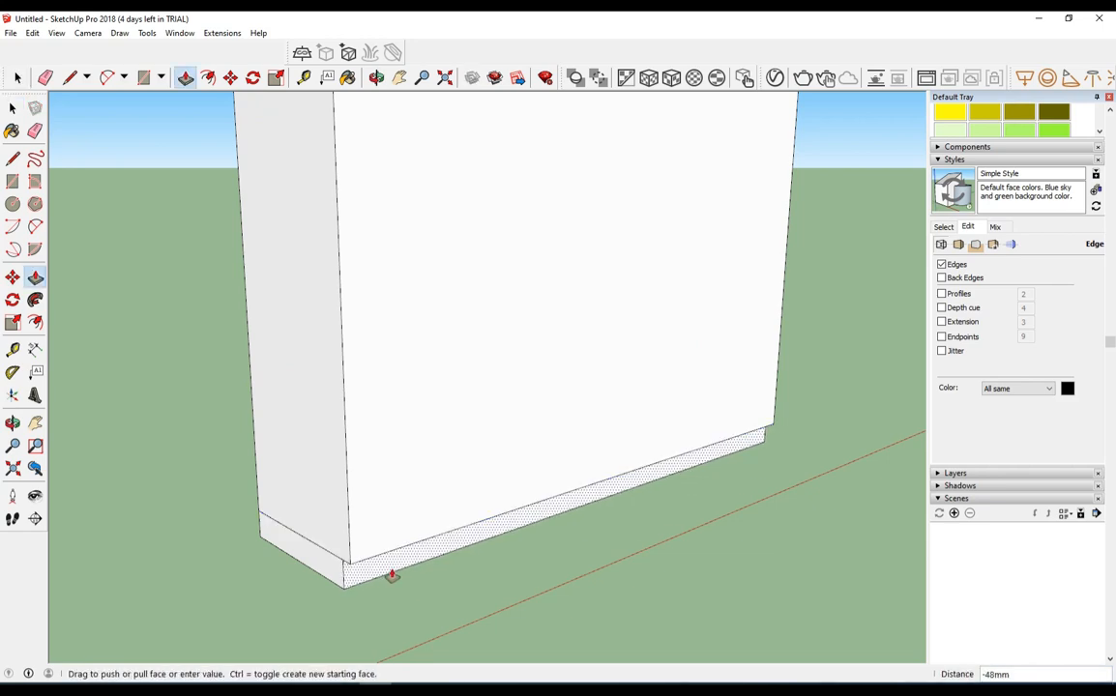
key(Return)
scroll(391, 575, down, 2)
key(space)
- Offset the outline of the cabinet's front face inward by 40 mm
middle_drag(592, 459, 557, 514)
click(538, 439)
middle_drag(517, 430, 511, 429)
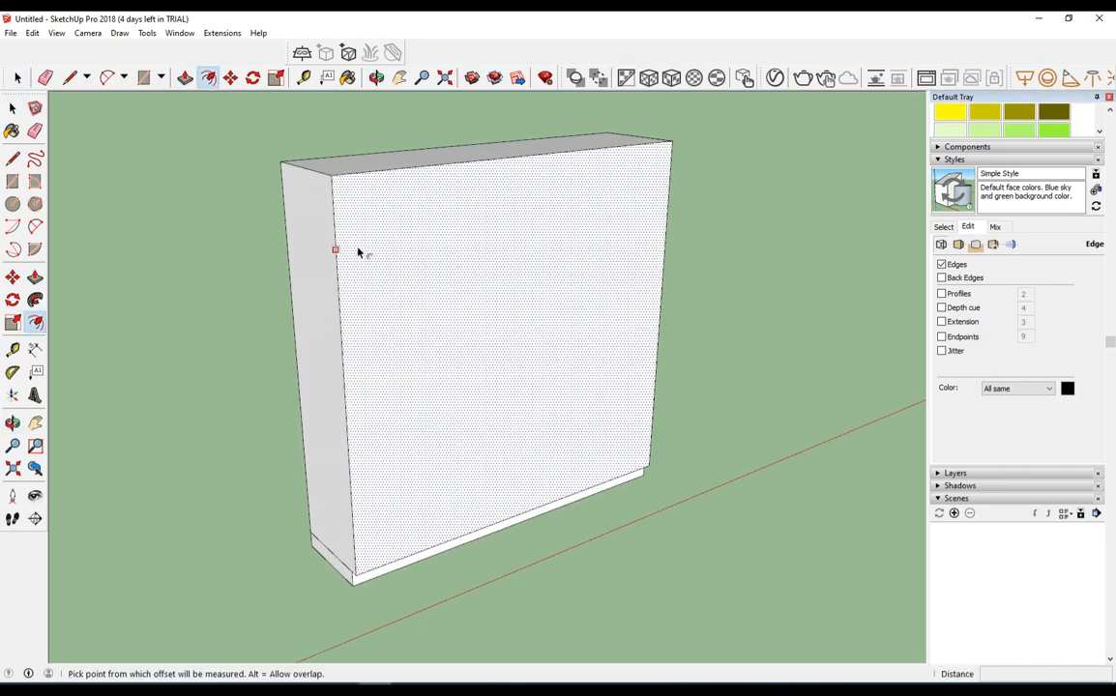
click(358, 254)
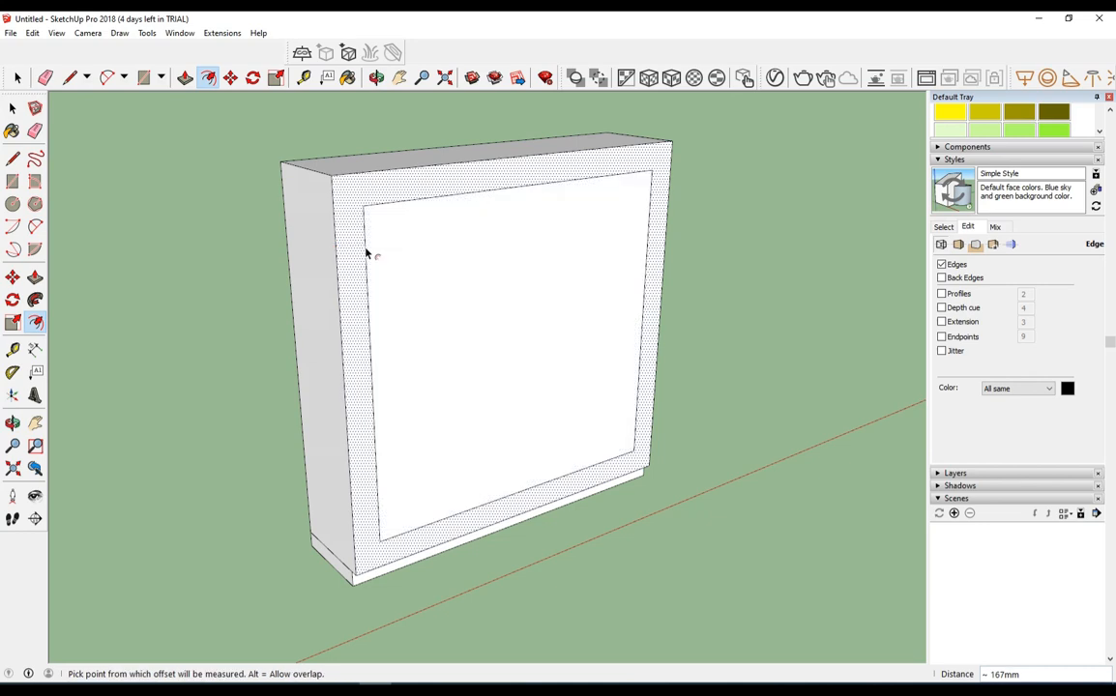
text(40)
key(Return)
key(space)
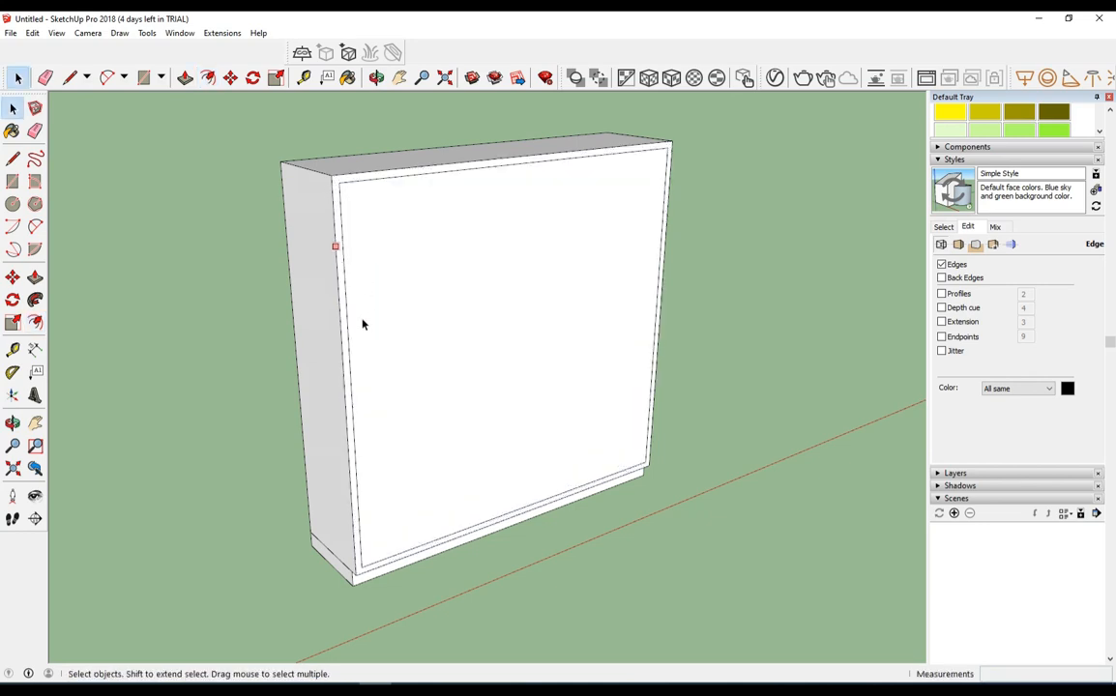
- Push the inner front face 580 mm into the block to hollow out the cabinet
click(435, 332)
key(p)
double_click(469, 320)
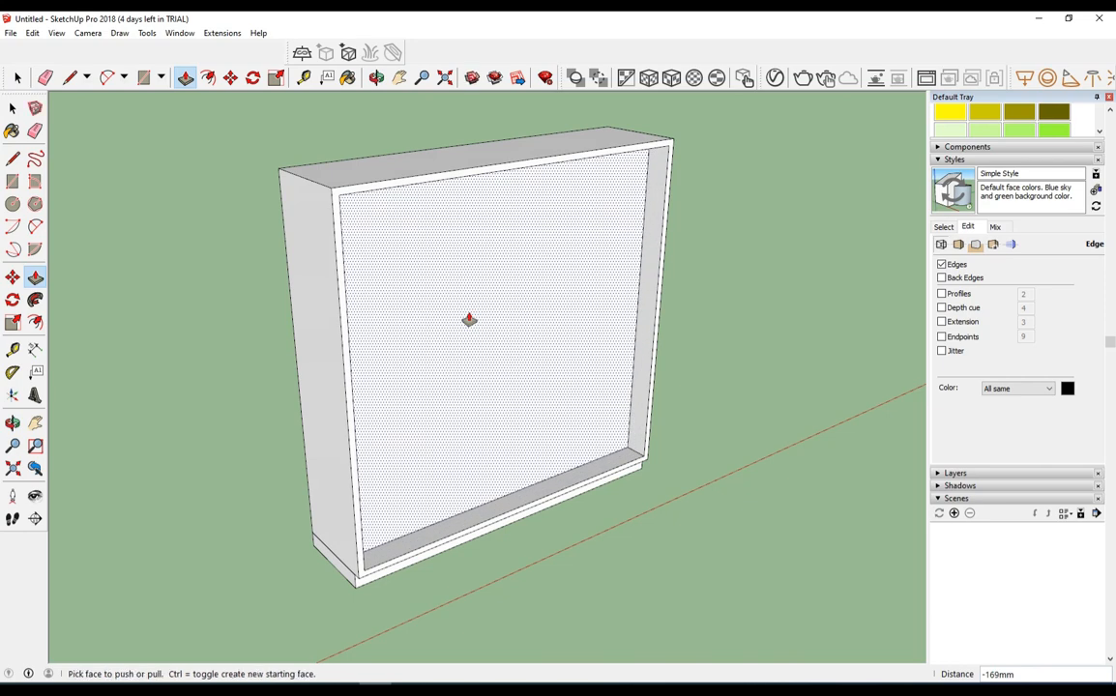
text(560)
key(Return)
scroll(487, 355, down, 5)
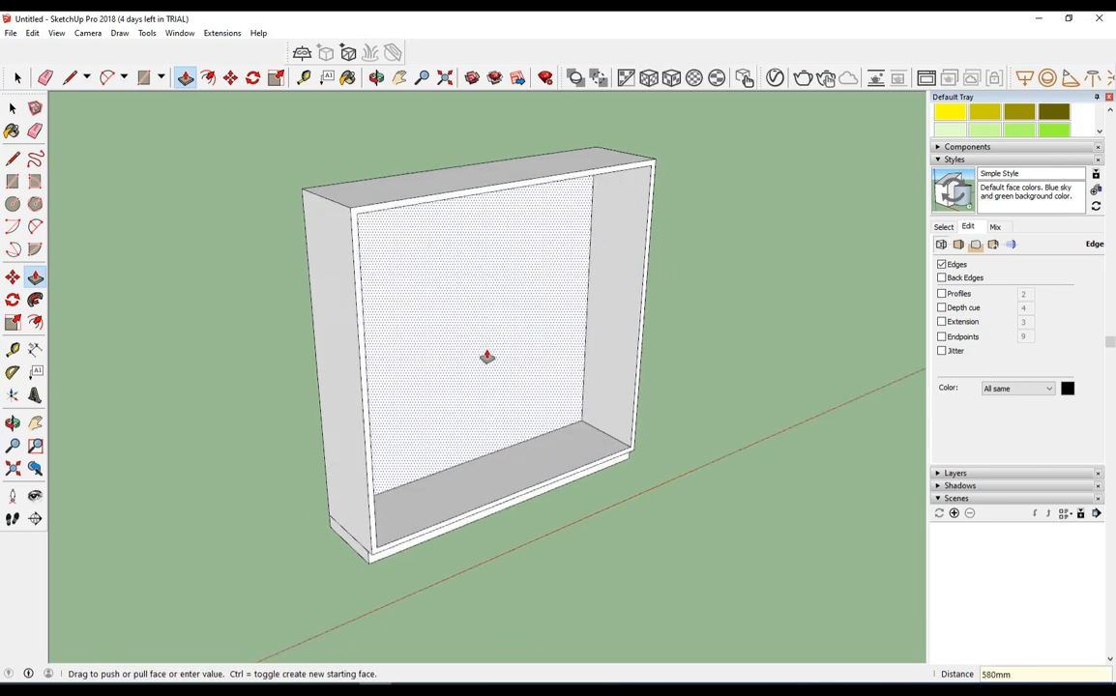
key(space)
- Select the entire cabinet and make it a group
click(740, 345)
scroll(488, 348, up, 5)
middle_drag(584, 347, 576, 348)
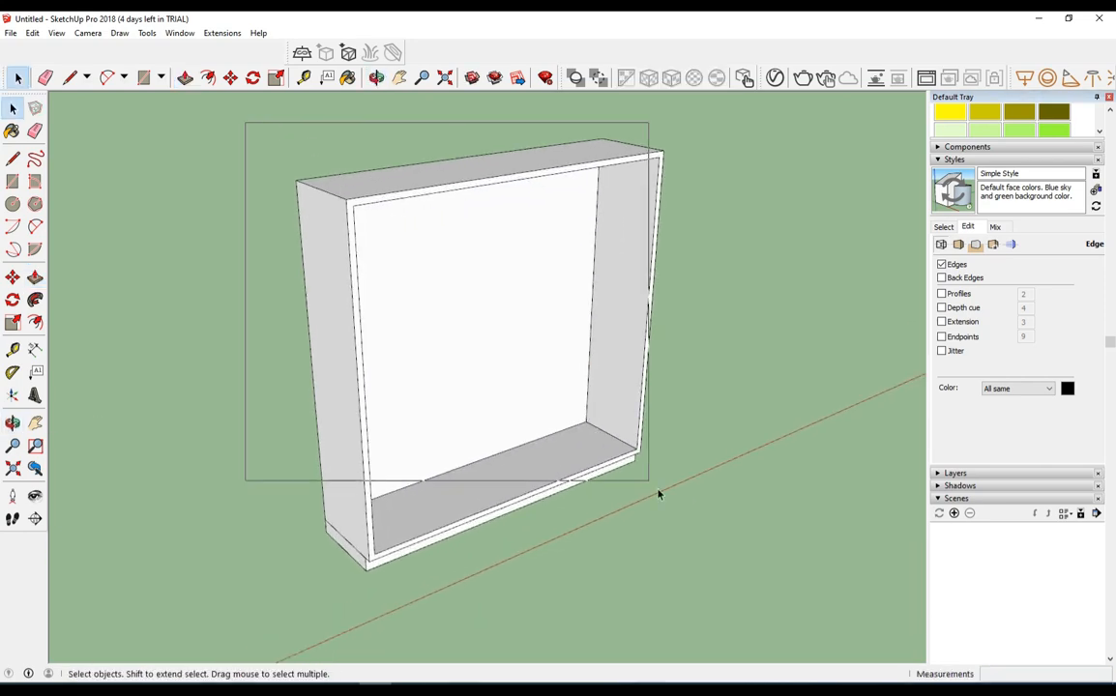
drag(658, 494, 672, 580)
right_click(483, 321)
click(512, 431)
- Draw a rectangle covering the cabinet's inner right side face and make it a separate group
middle_drag(666, 385, 618, 398)
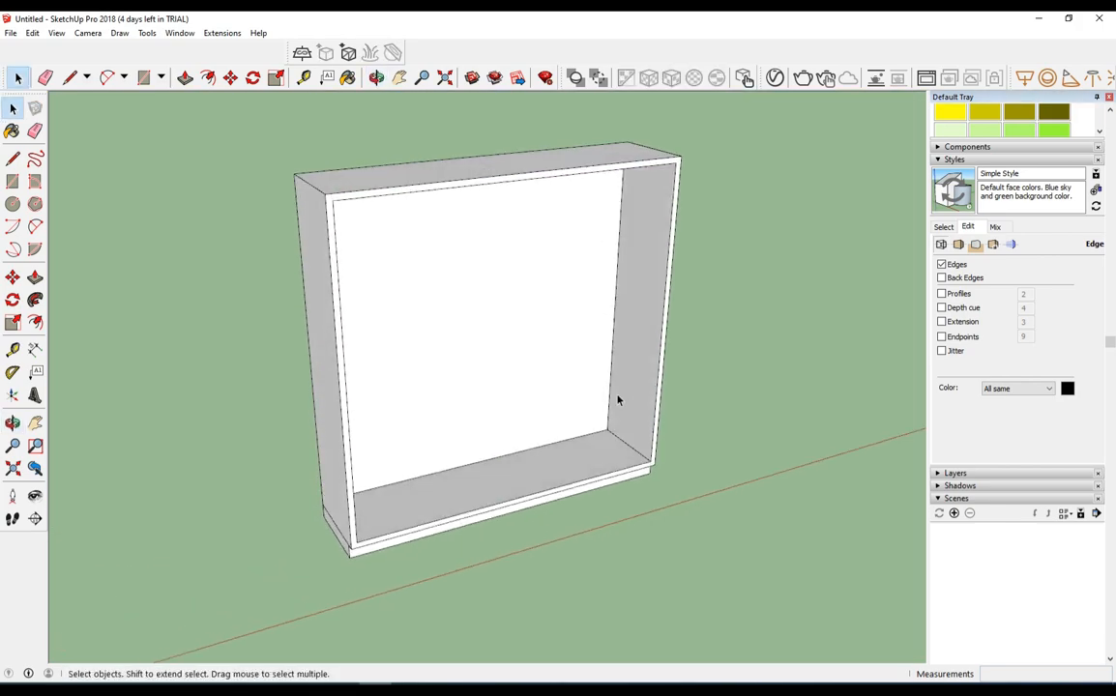
scroll(473, 232, up, 5)
key(r)
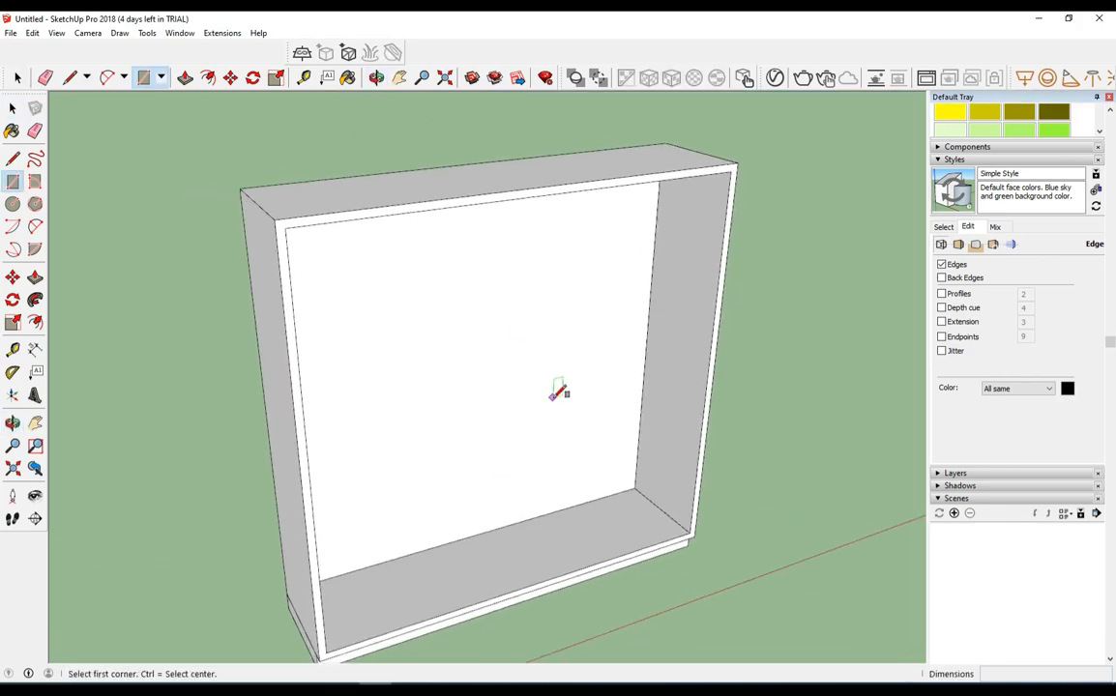
click(688, 527)
middle_drag(689, 527, 667, 399)
key(space)
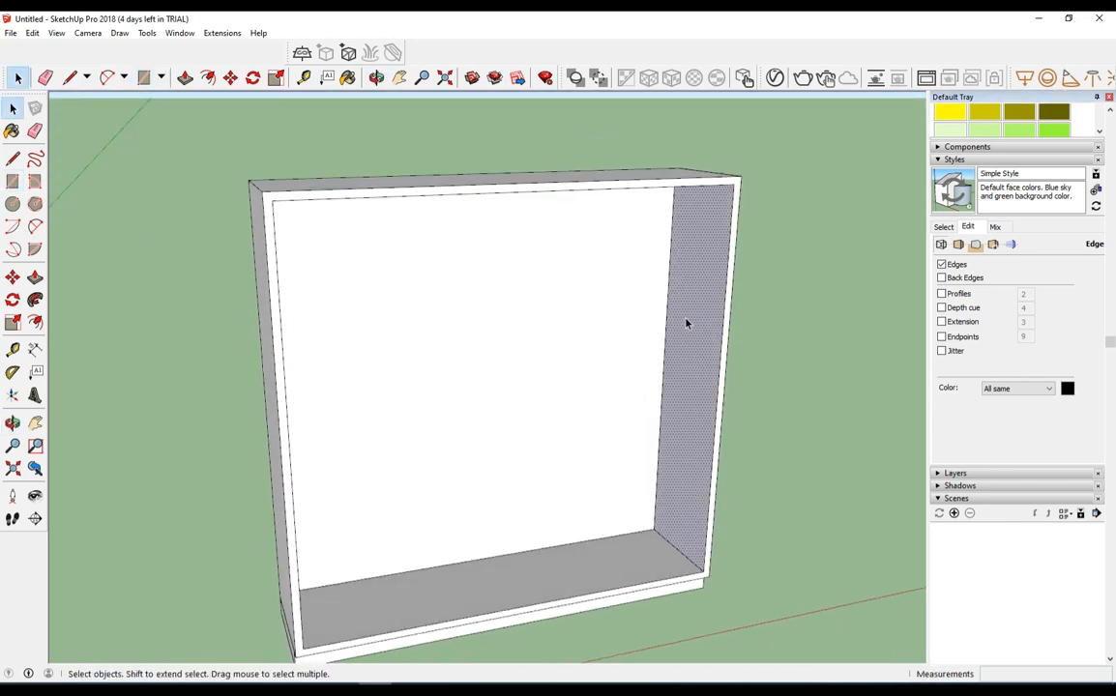
right_click(691, 323)
click(747, 436)
middle_drag(748, 436, 679, 443)
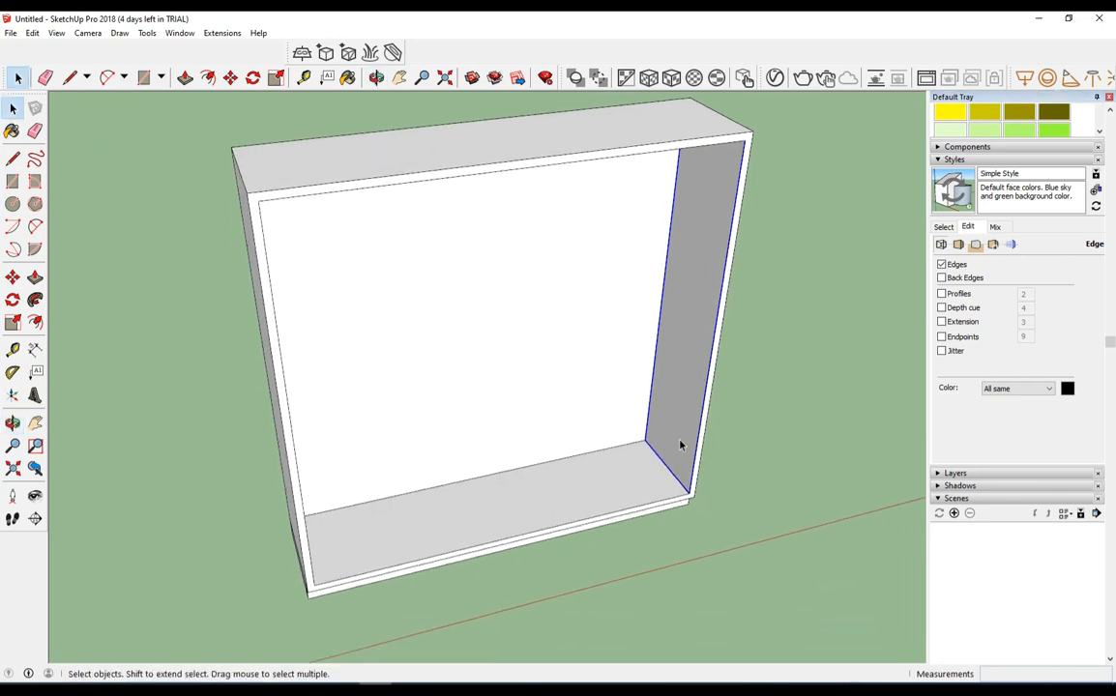
- Open the new side panel group and pull its face 40 mm into the cabinet
double_click(680, 444)
key(p)
drag(686, 419, 666, 422)
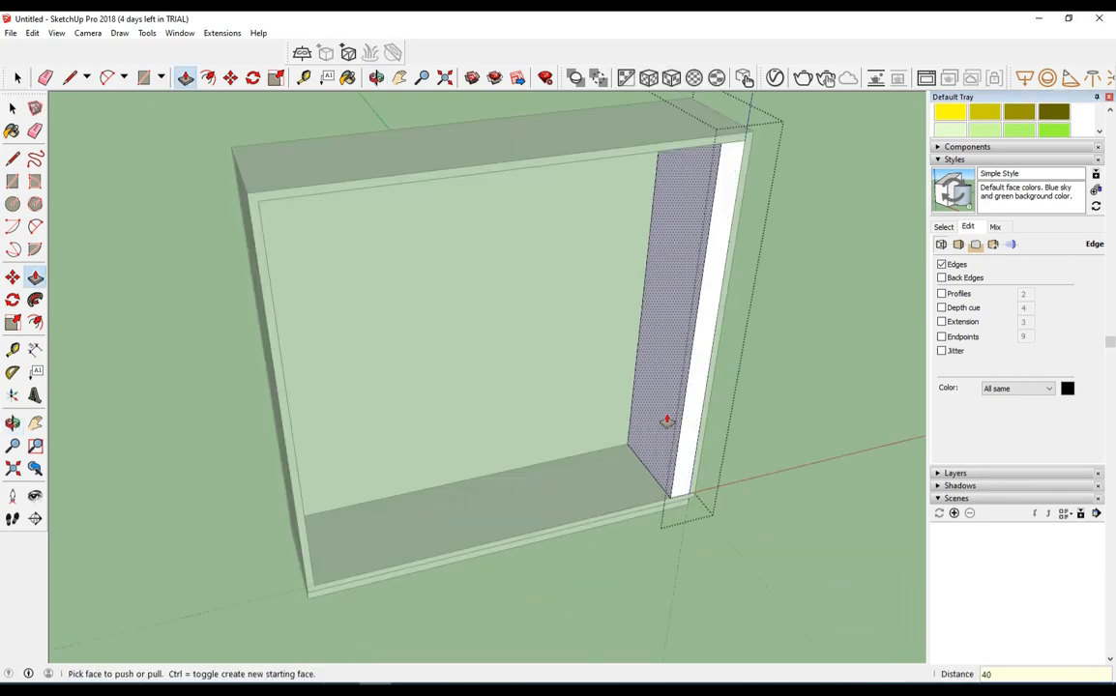
key(Return)
key(space)
key(Escape)
- Move the side panel about 1185 mm along the cabinet's bottom front edge to form a central divider
scroll(673, 486, up, 4)
key(m)
scroll(690, 487, up, 5)
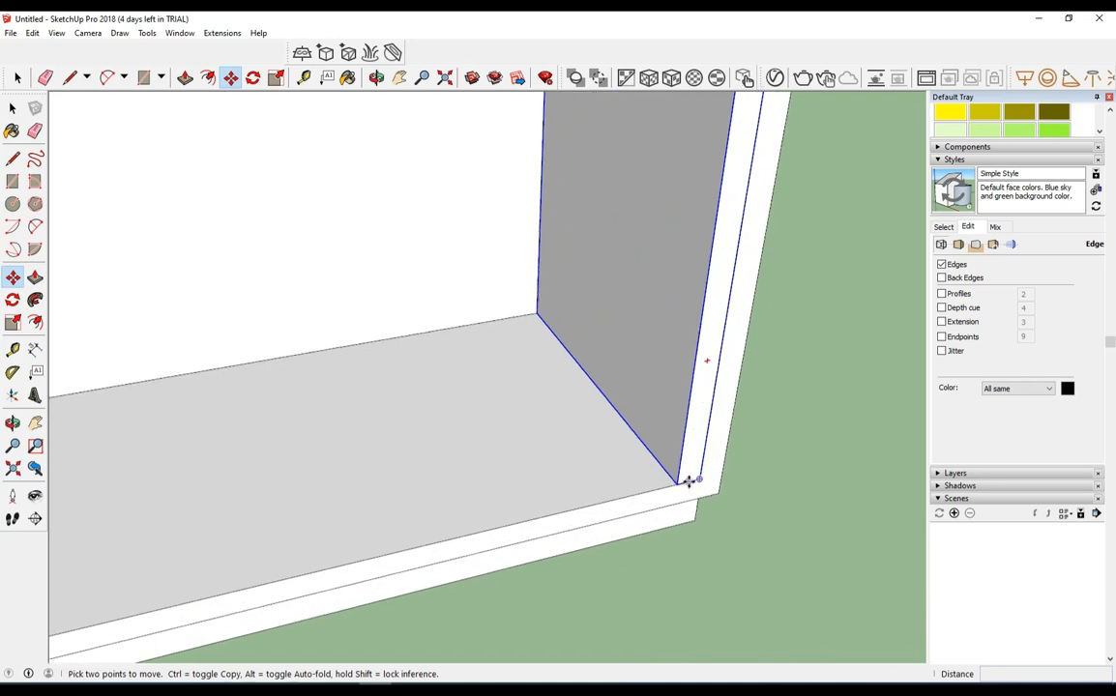
click(688, 482)
scroll(691, 480, down, 5)
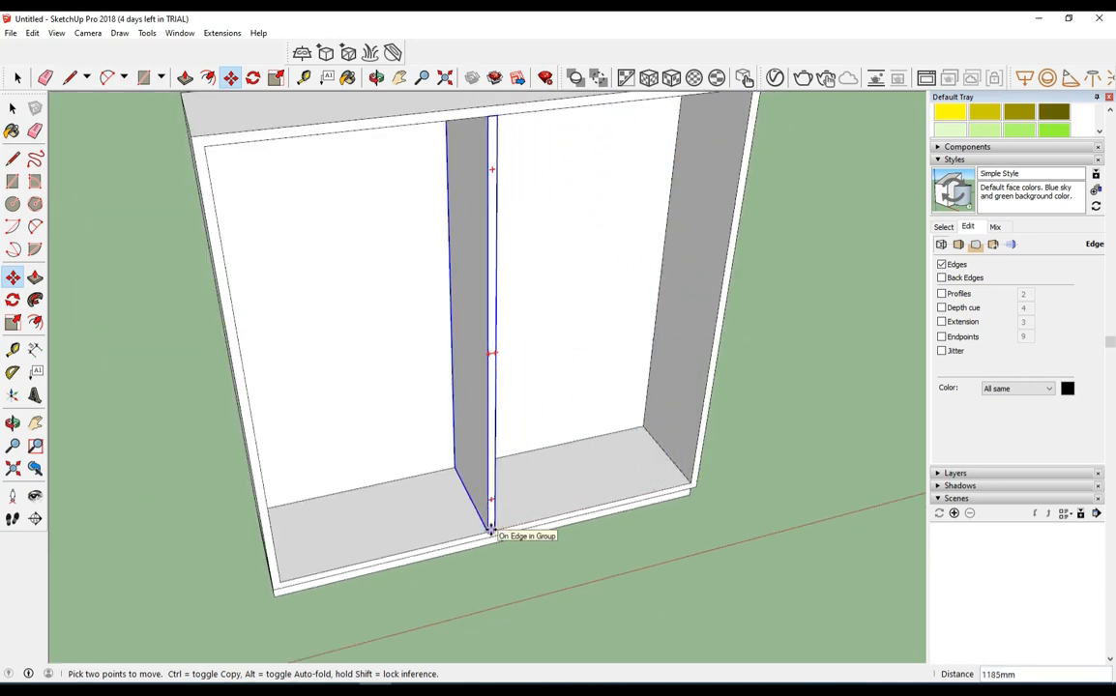
click(499, 526)
key(space)
middle_drag(735, 489, 610, 498)
scroll(608, 503, down, 3)
scroll(606, 519, up, 2)
key(l)
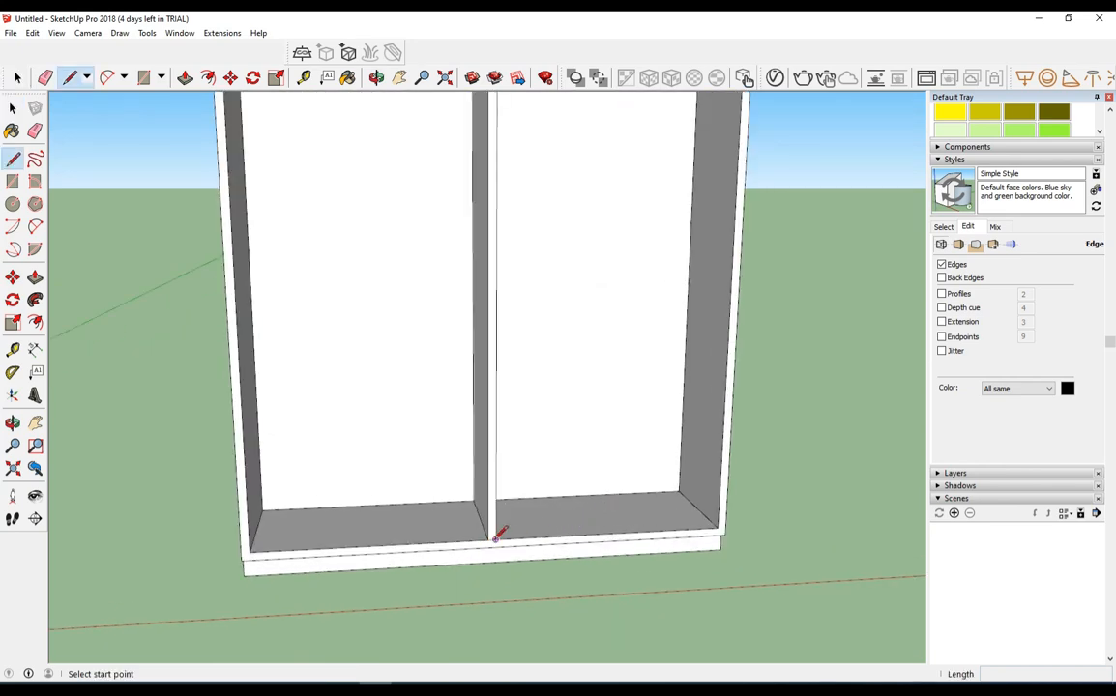
click(716, 527)
key(space)
- Draw a door rectangle across the right-hand opening from the divider's top front to the opposite lower inner corner
scroll(677, 517, down, 3)
middle_drag(655, 389, 597, 312)
scroll(567, 244, up, 3)
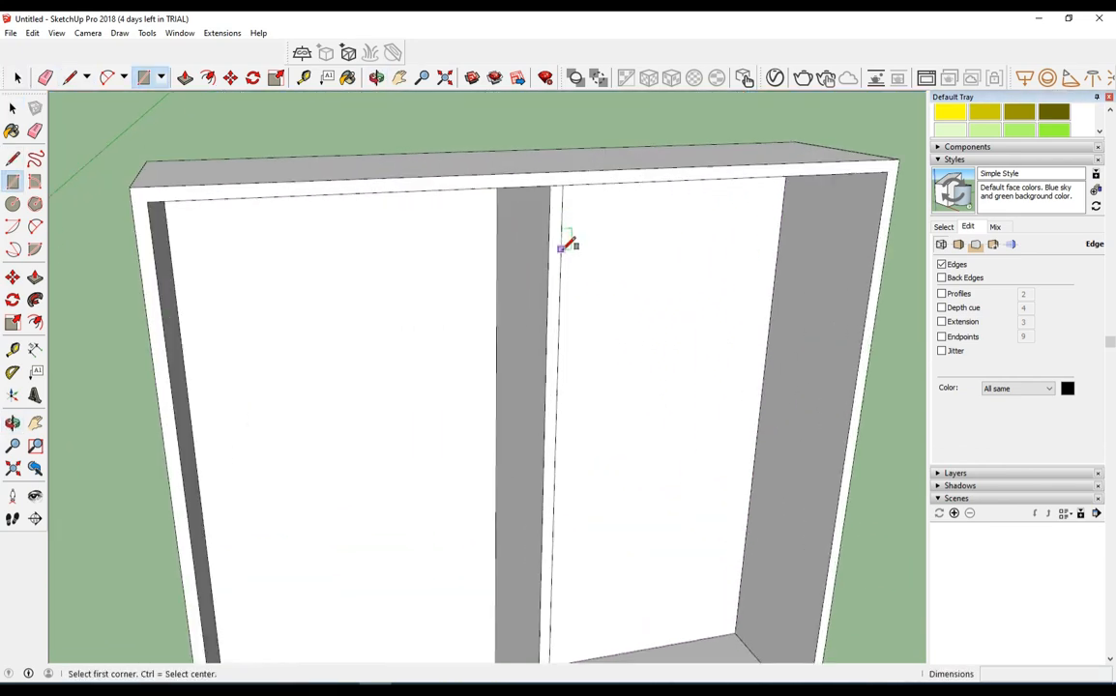
scroll(565, 181, up, 1)
click(560, 184)
scroll(578, 217, down, 4)
middle_drag(578, 217, 679, 394)
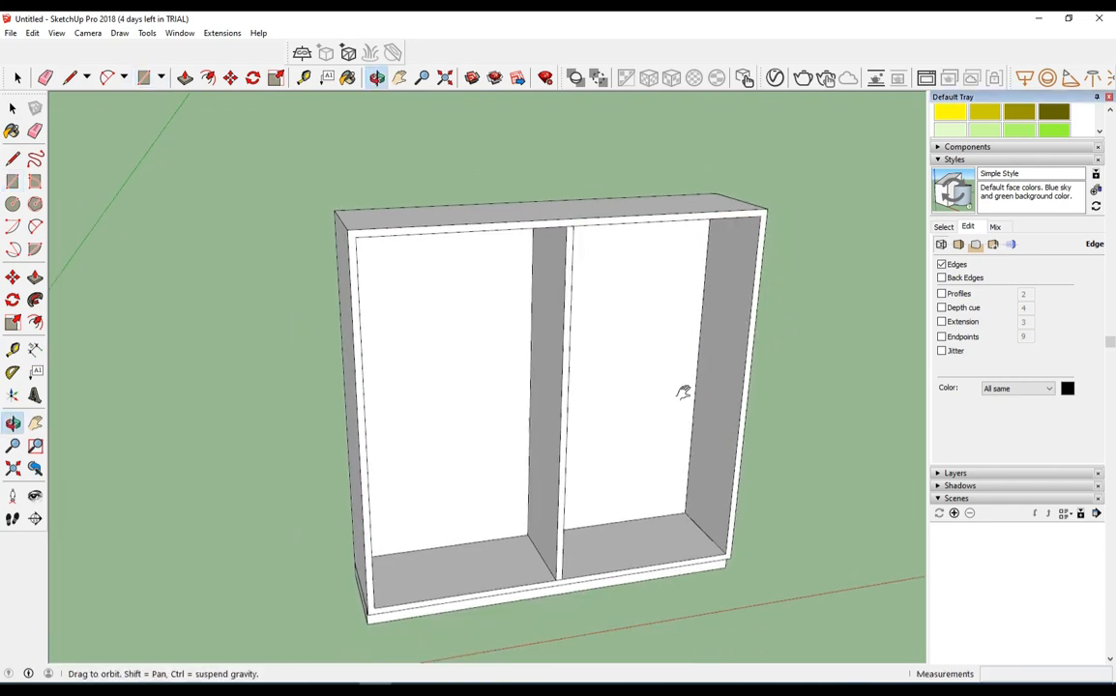
scroll(714, 511, up, 4)
click(684, 499)
middle_drag(683, 499, 620, 534)
scroll(628, 517, down, 1)
key(space)
double_click(656, 444)
scroll(653, 443, up, 1)
click(653, 442)
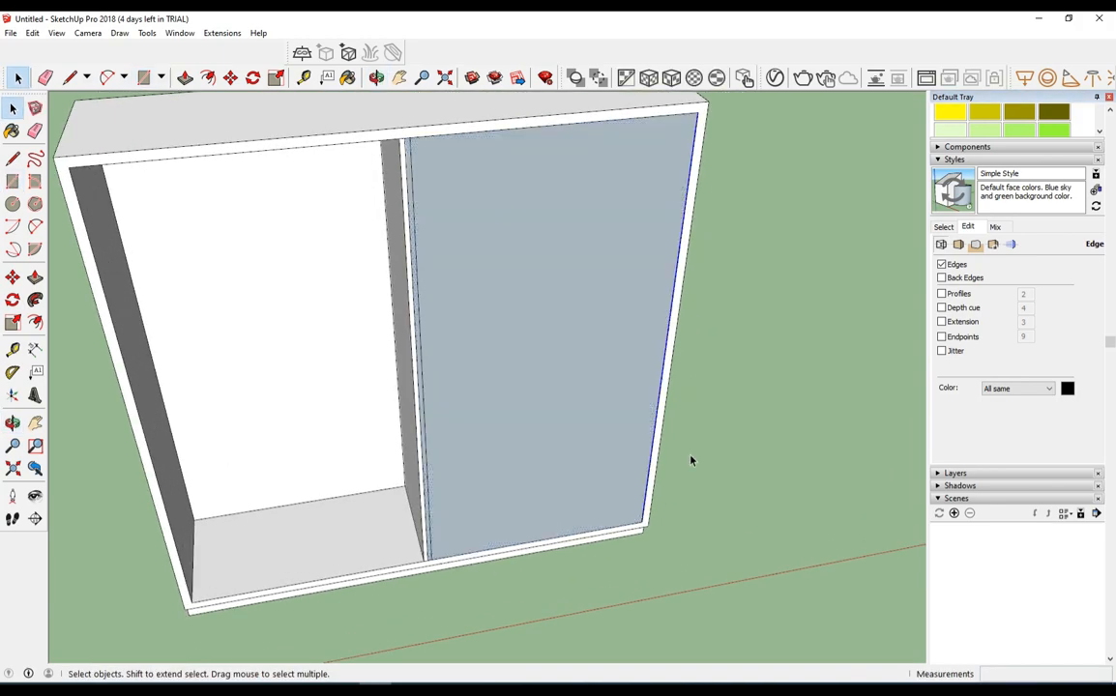
- Open the divider group and push its front face back 20 mm behind the door face
middle_drag(693, 460, 593, 463)
middle_drag(483, 462, 667, 512)
scroll(440, 437, up, 1)
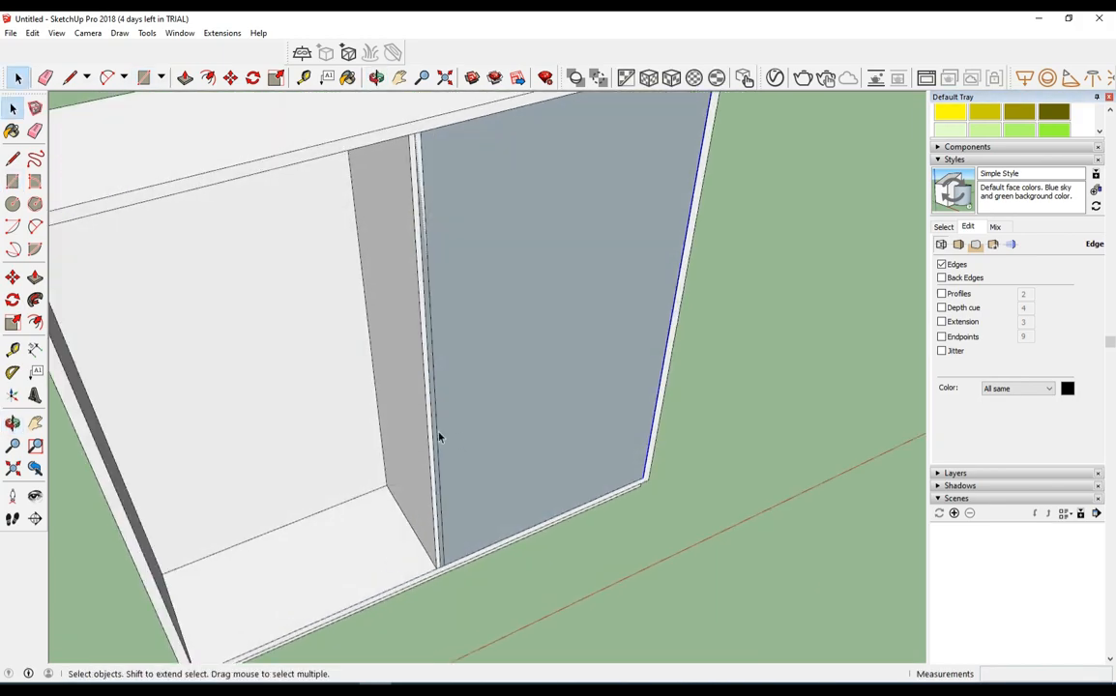
middle_drag(440, 436, 508, 498)
scroll(442, 441, up, 1)
triple_click(443, 507)
middle_drag(443, 508, 448, 481)
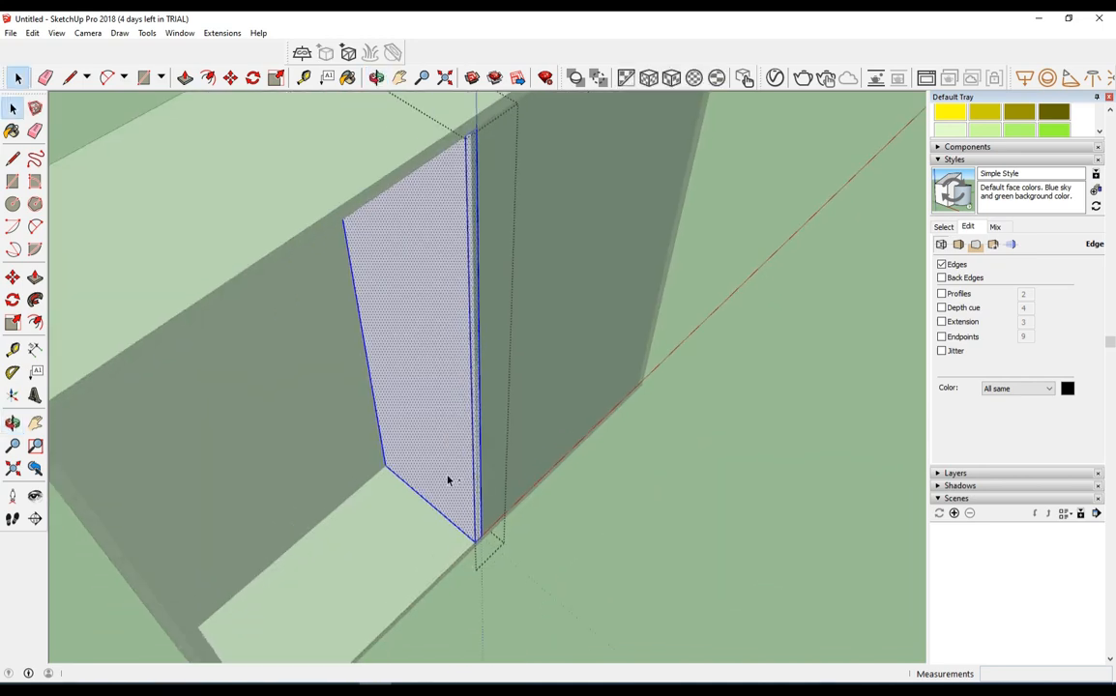
key(p)
scroll(468, 523, up, 2)
click(485, 510)
click(479, 503)
text(20)
key(Return)
scroll(479, 503, down, 2)
key(space)
click(547, 549)
middle_drag(474, 491, 431, 469)
scroll(431, 469, down, 1)
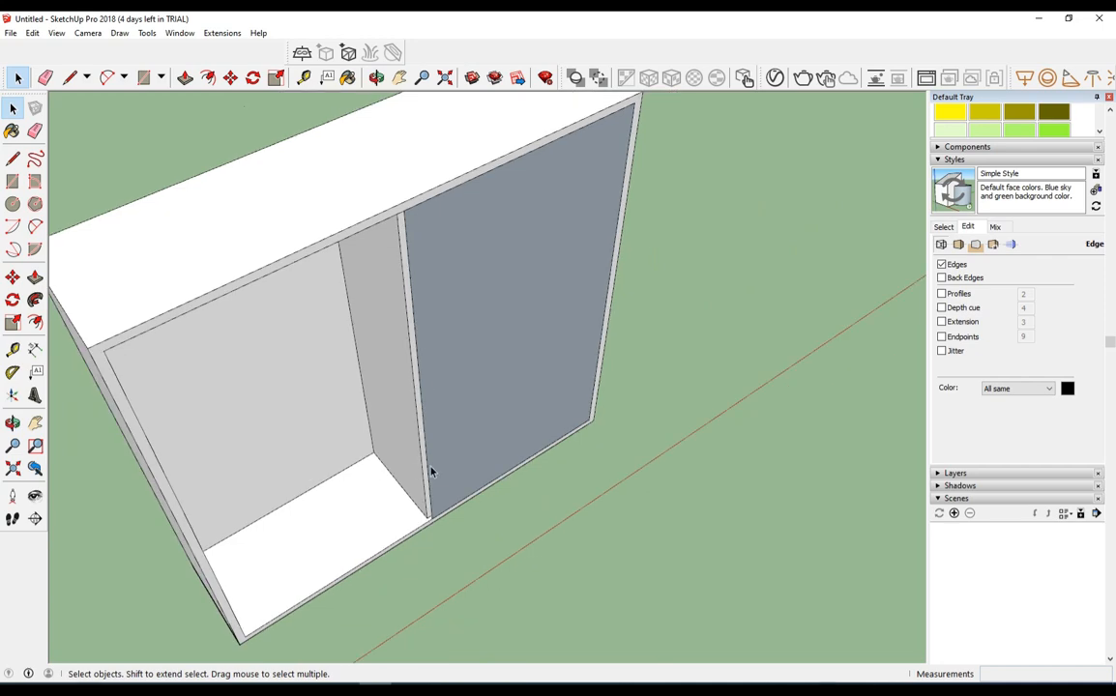
- Move the door face back from the cabinet front to line up with the recessed front of the divider
click(434, 474)
scroll(437, 505, up, 3)
double_click(473, 495)
middle_drag(446, 566, 426, 533)
key(m)
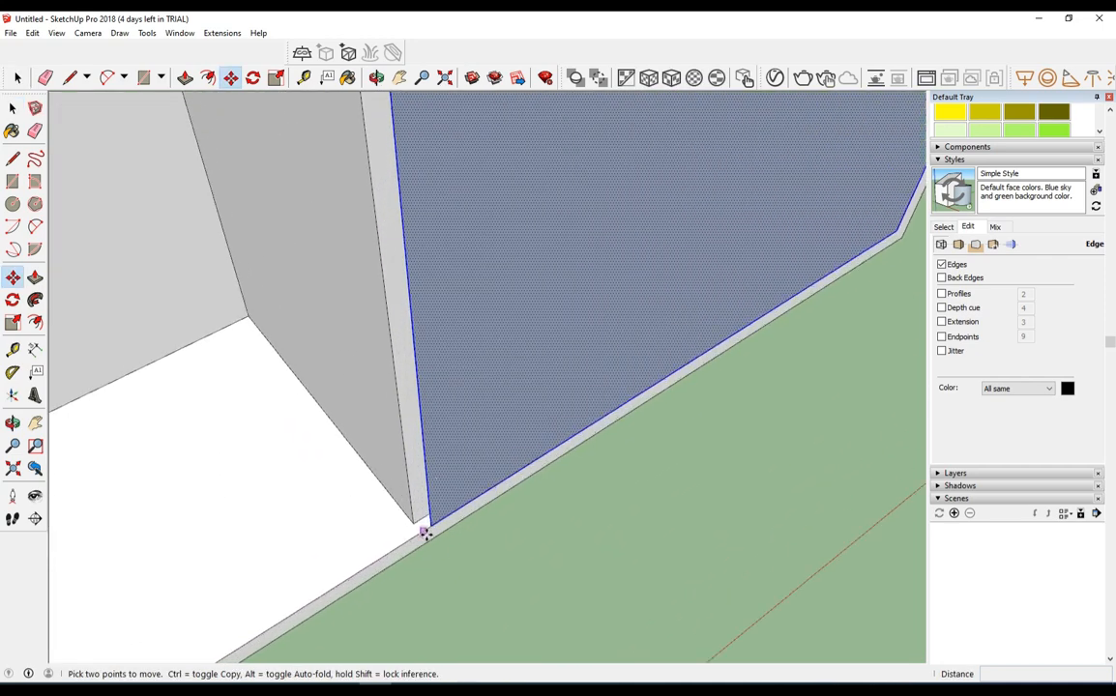
click(429, 527)
key(space)
scroll(518, 525, down, 2)
middle_drag(519, 525, 431, 527)
scroll(406, 539, up, 2)
- Copy the door face's edge beside the divider 580 mm across to split the door into two halves
click(405, 538)
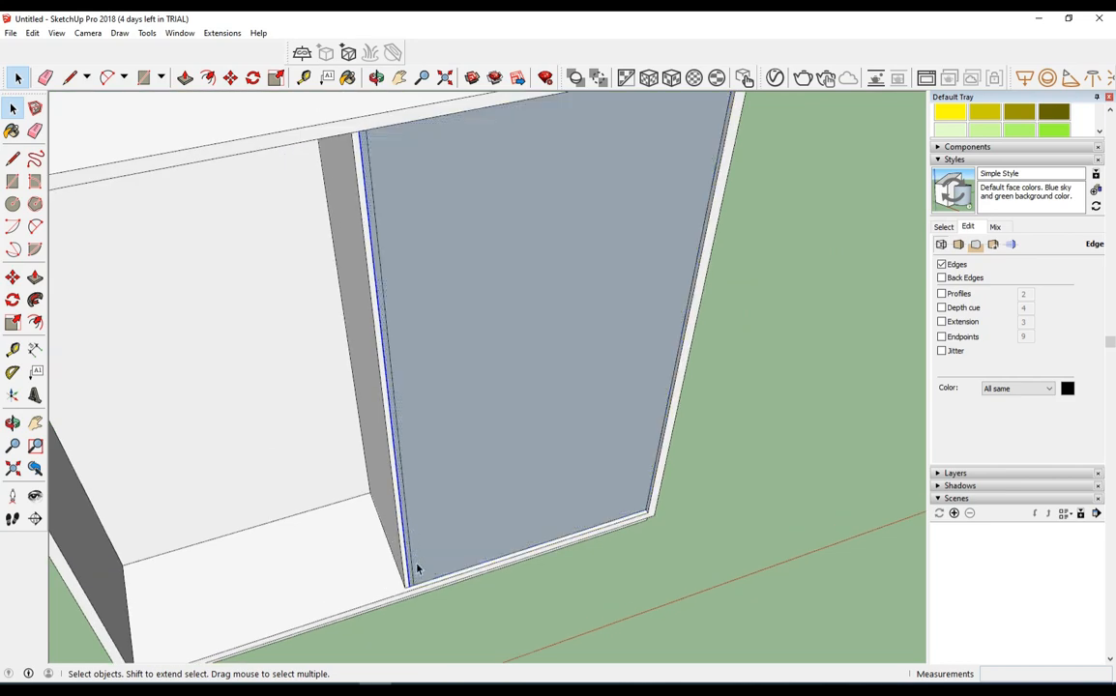
scroll(414, 571, up, 2)
key(m)
click(404, 590)
key(ctrl)
scroll(542, 556, up, 1)
scroll(591, 527, down, 2)
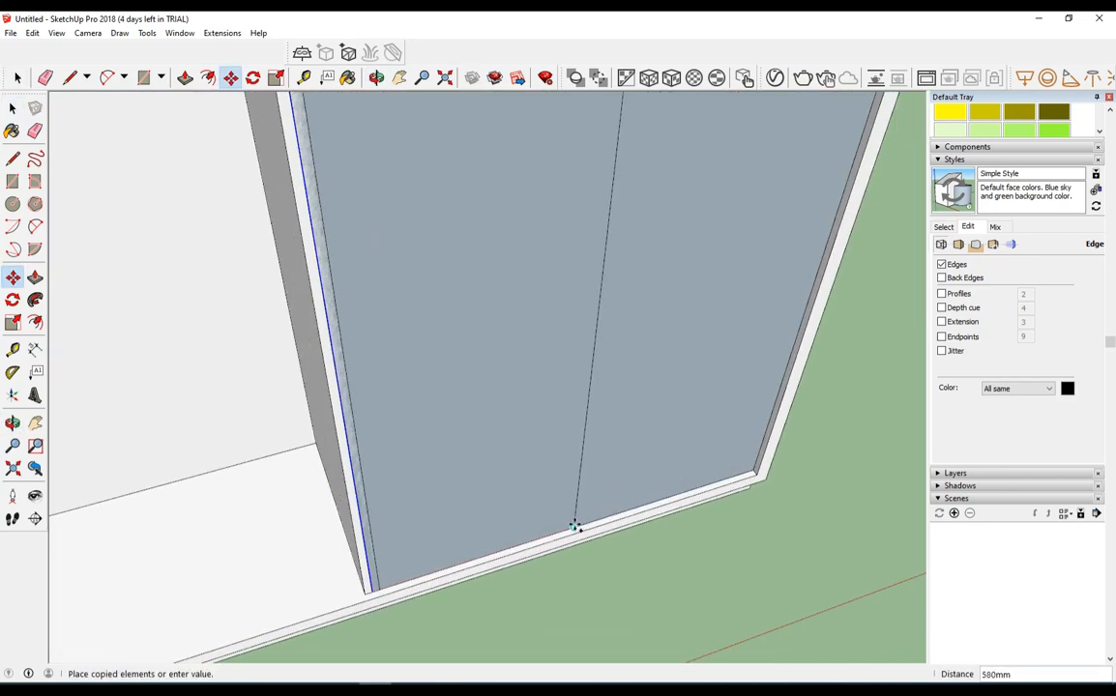
click(573, 525)
key(space)
- Group the half of the door face farthest from the divider and extrude it 20 mm thick
scroll(600, 493, down, 4)
click(598, 488)
right_click(596, 481)
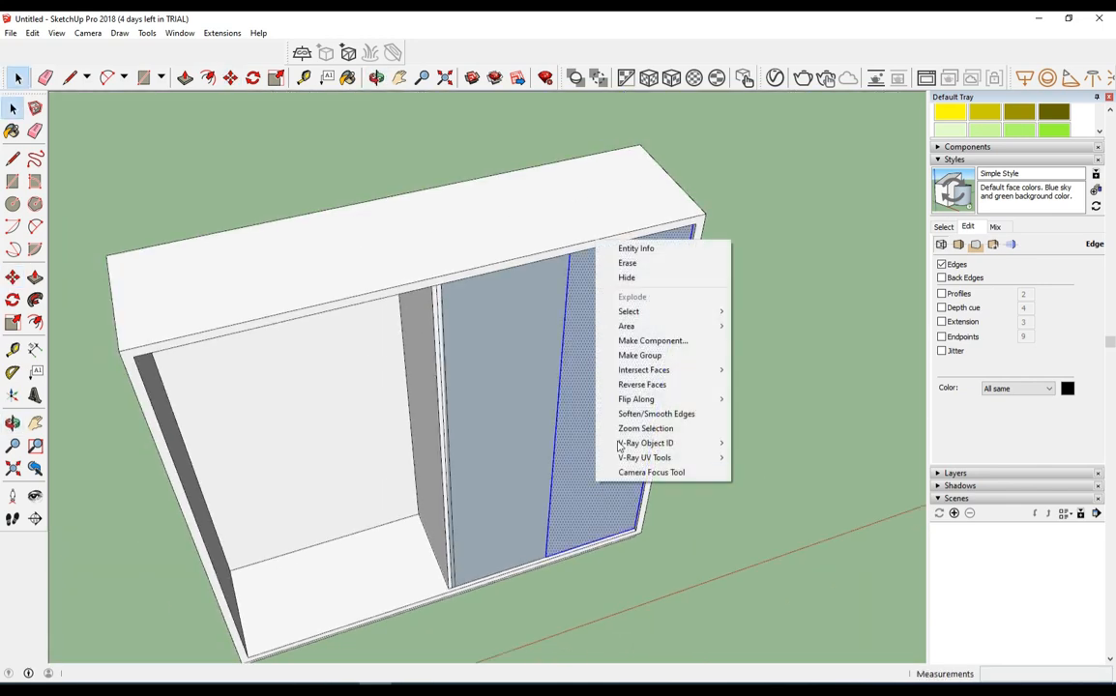
click(639, 355)
double_click(605, 424)
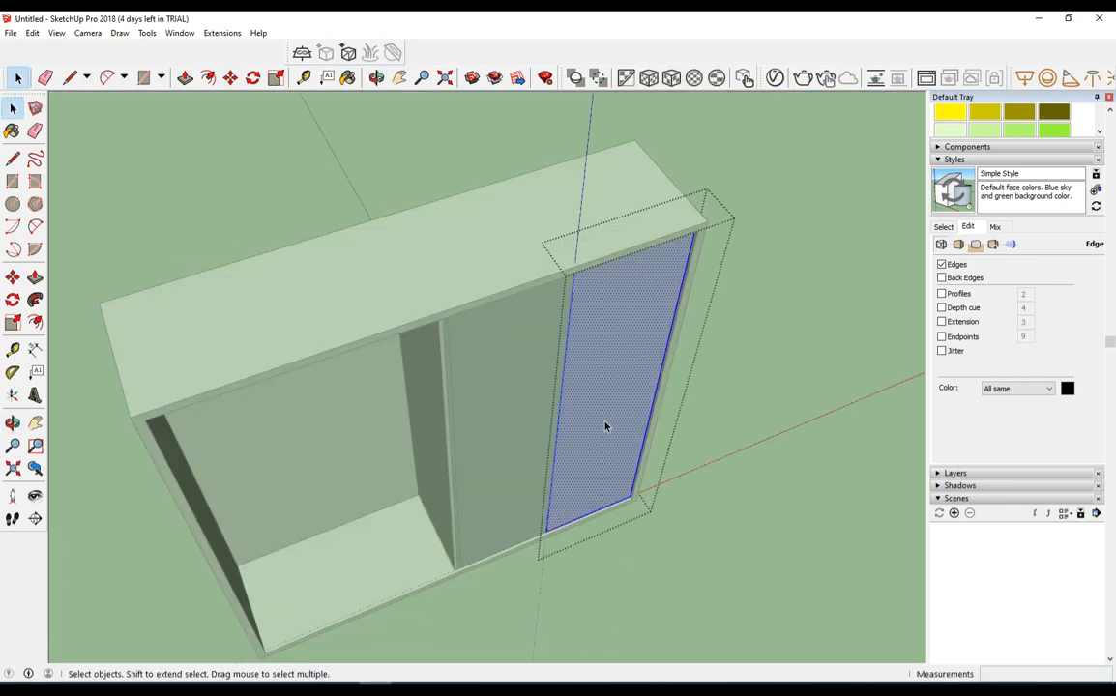
key(p)
click(607, 408)
key(Return)
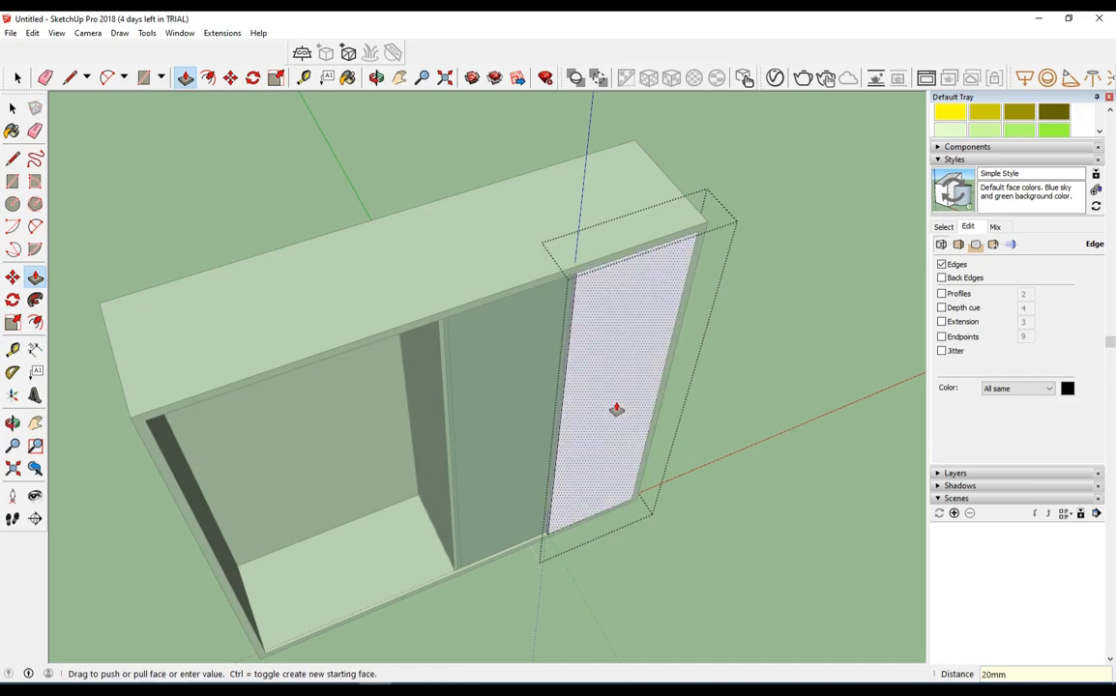
key(space)
click(792, 391)
- Delete the remaining door half face next to the divider
click(510, 413)
middle_drag(509, 414, 631, 264)
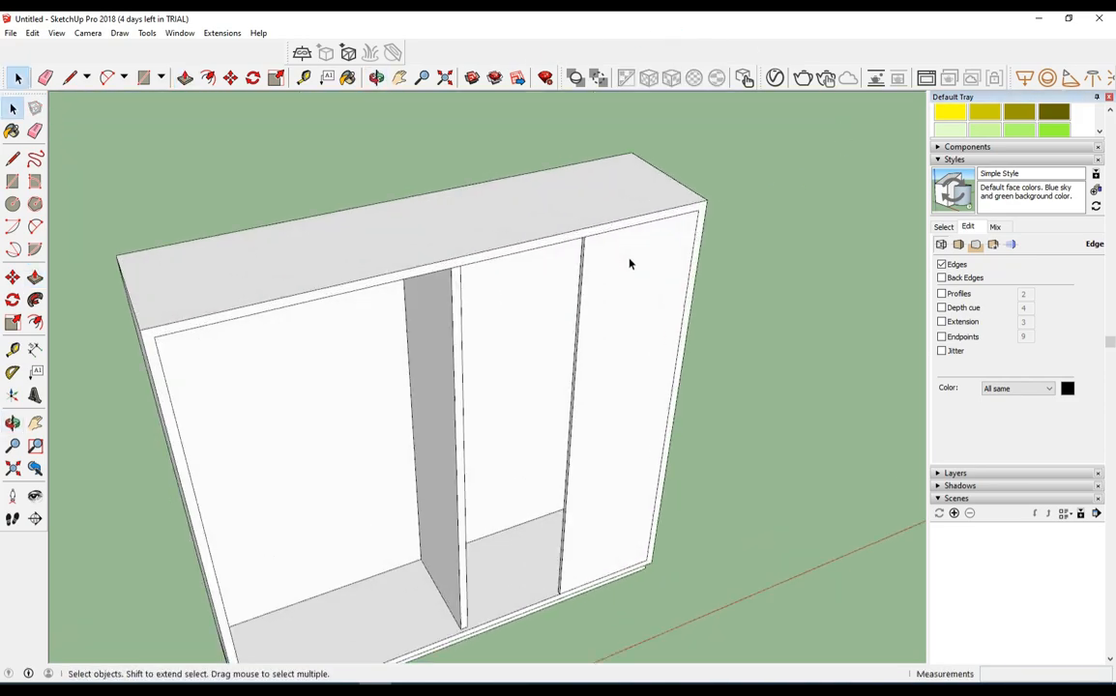
scroll(630, 264, up, 1)
middle_drag(531, 369, 445, 448)
scroll(572, 316, down, 1)
scroll(605, 373, up, 1)
scroll(618, 421, down, 2)
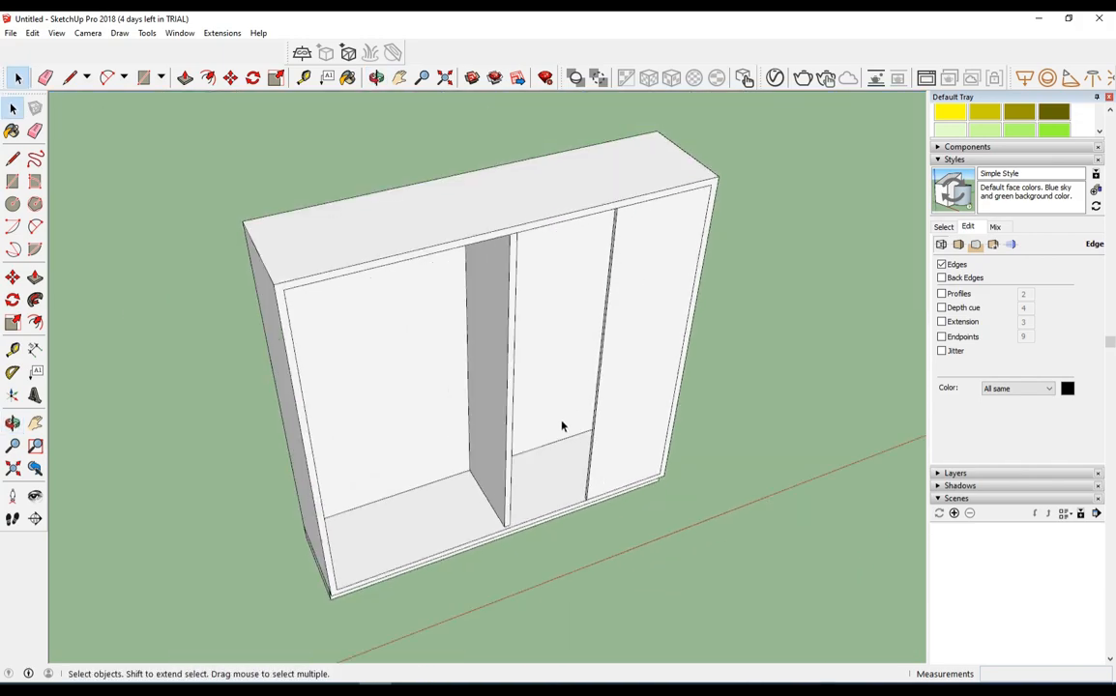
middle_drag(566, 423, 620, 424)
- Paint the cabinet carcass with a mid-grey from the Colors collection
click(620, 423)
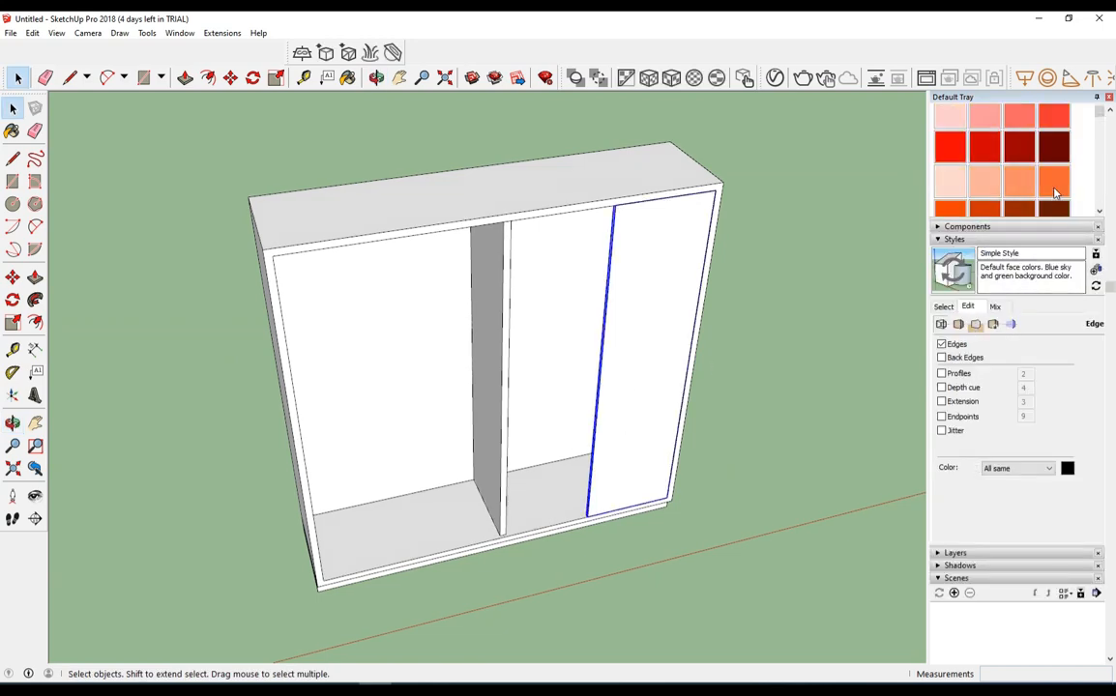
shift+middle_drag(721, 338, 685, 324)
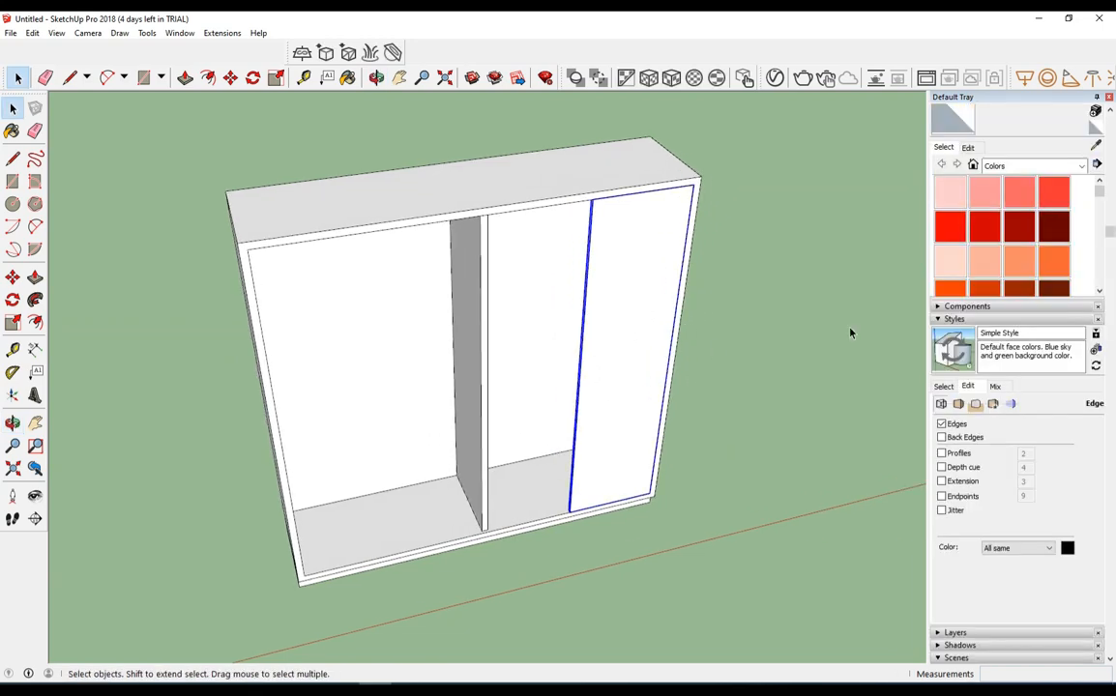
scroll(1031, 247, down, 10)
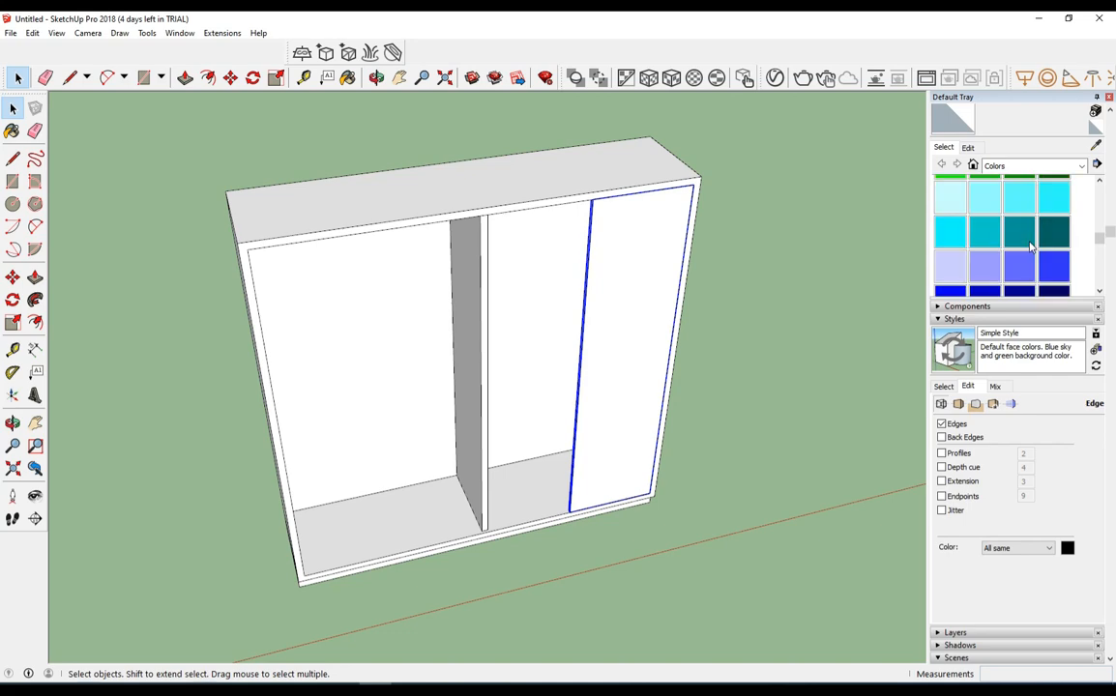
click(951, 257)
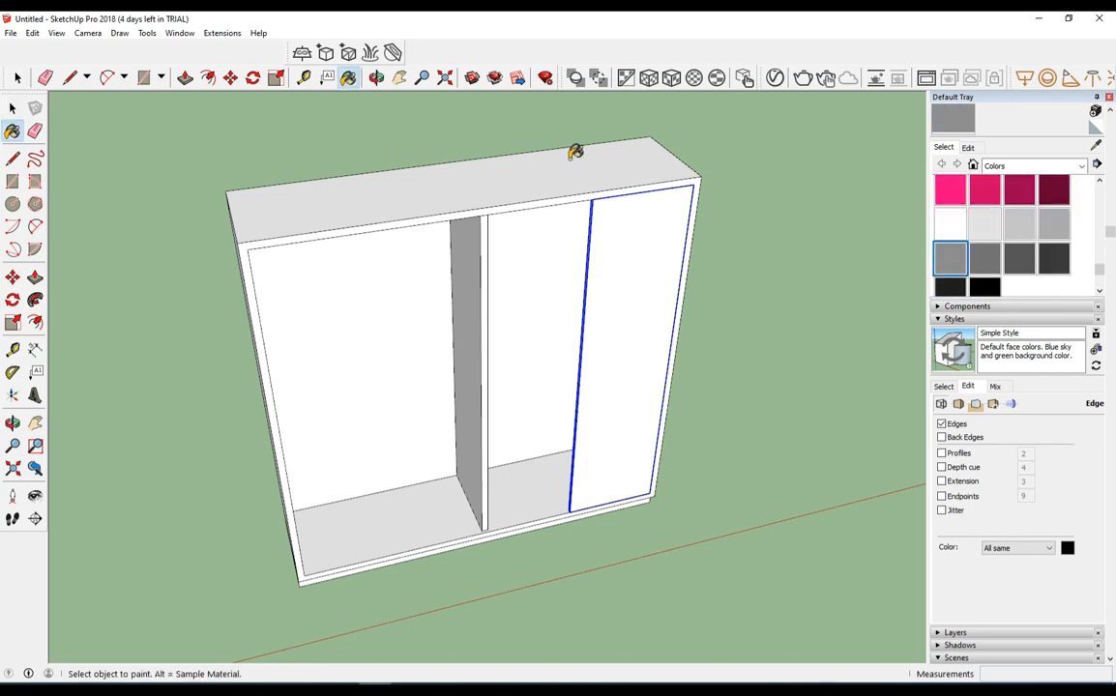
click(566, 157)
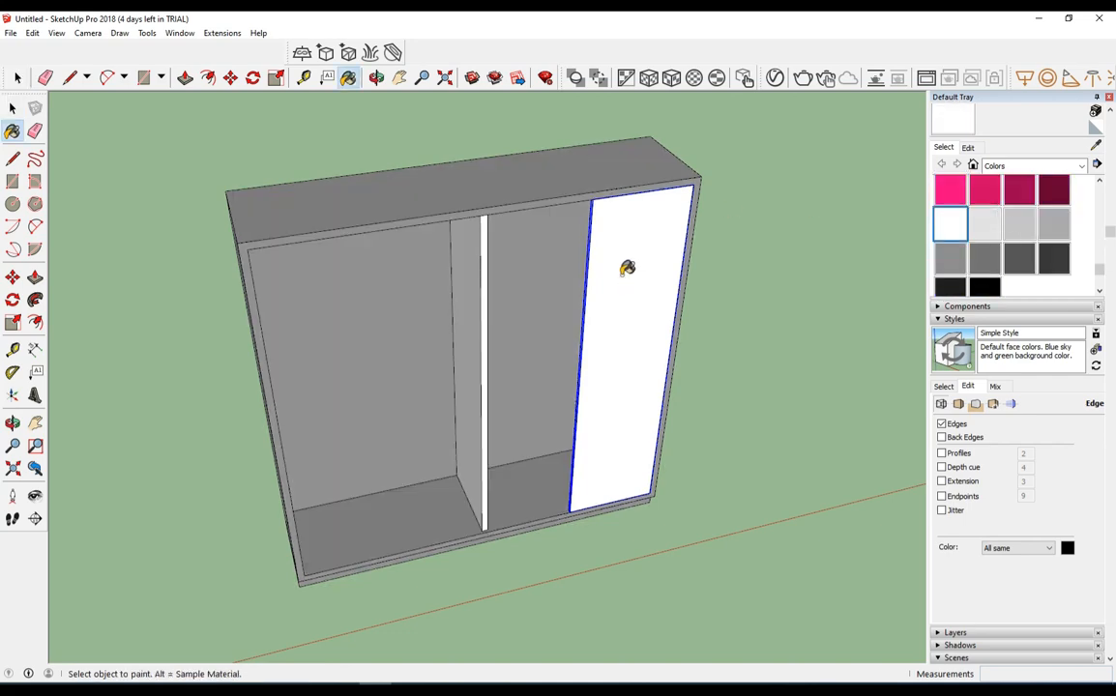
- Paint the central divider with the same grey as the carcass
middle_drag(627, 268, 738, 196)
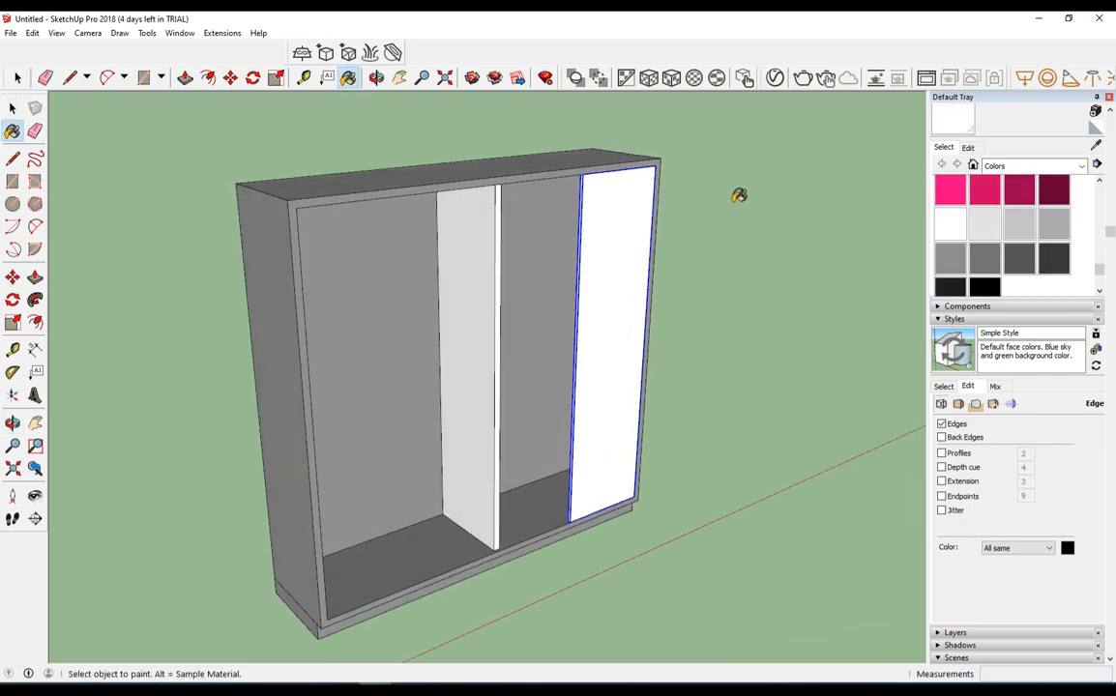
click(1098, 164)
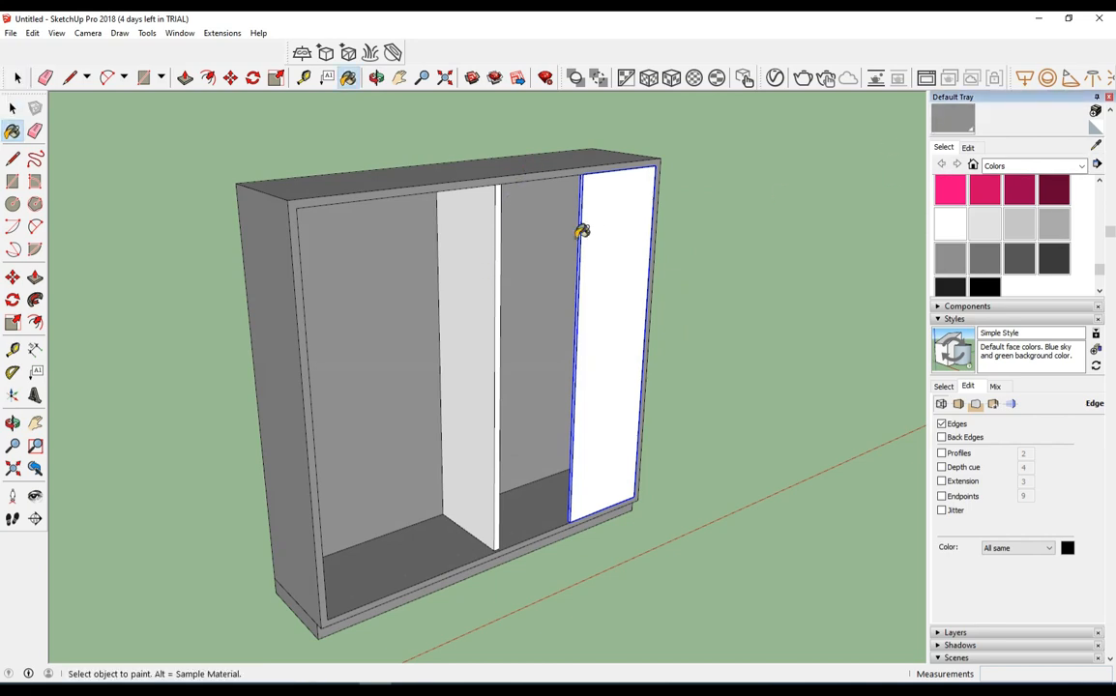
click(481, 246)
key(space)
click(699, 359)
- Move the door group out of its opening to a spot beside the cabinet
middle_drag(698, 359, 590, 346)
scroll(703, 490, down, 2)
middle_drag(703, 490, 655, 428)
scroll(650, 446, up, 3)
click(650, 446)
scroll(565, 479, down, 2)
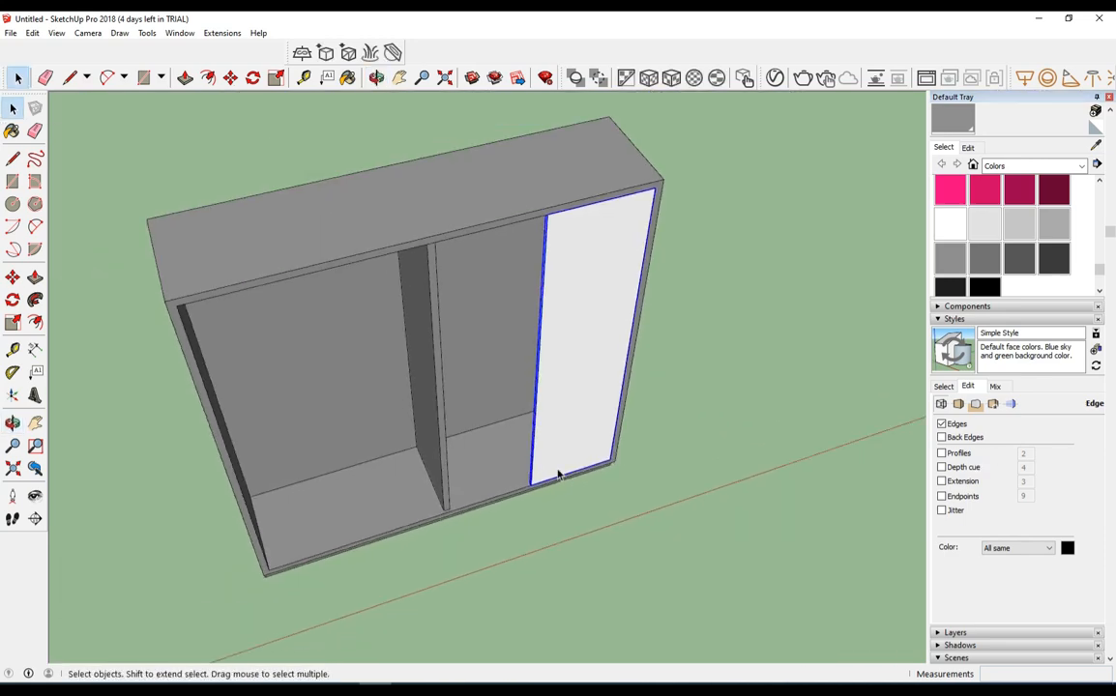
key(m)
click(585, 486)
click(714, 446)
key(space)
scroll(473, 486, up, 2)
scroll(468, 492, up, 2)
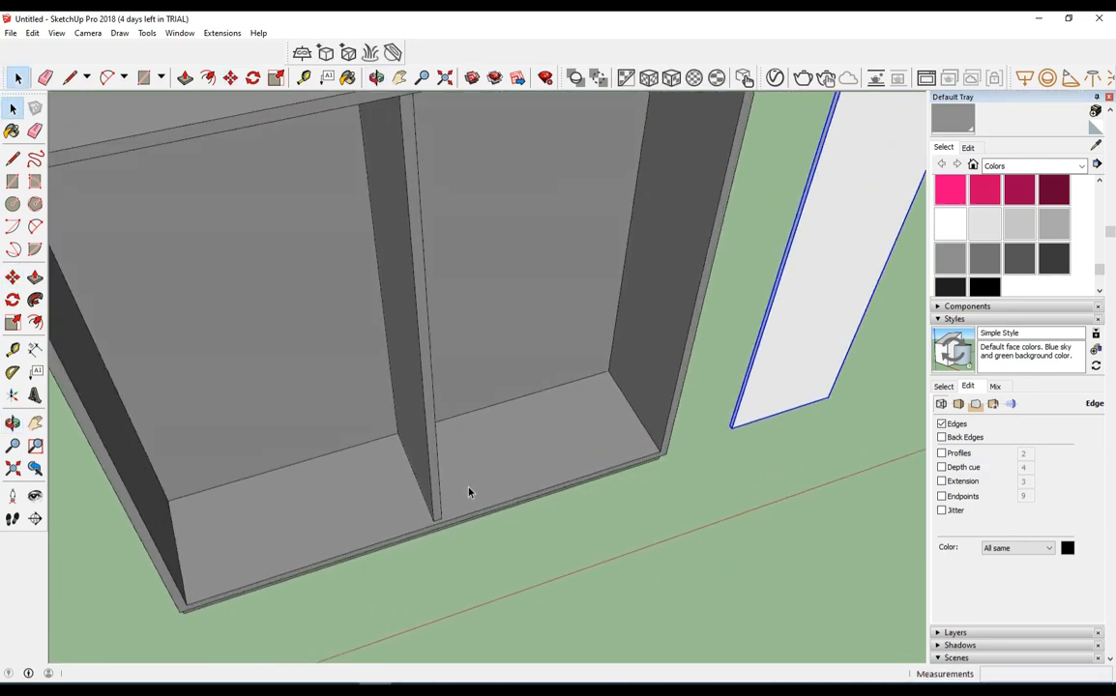
key(r)
scroll(437, 513, up, 2)
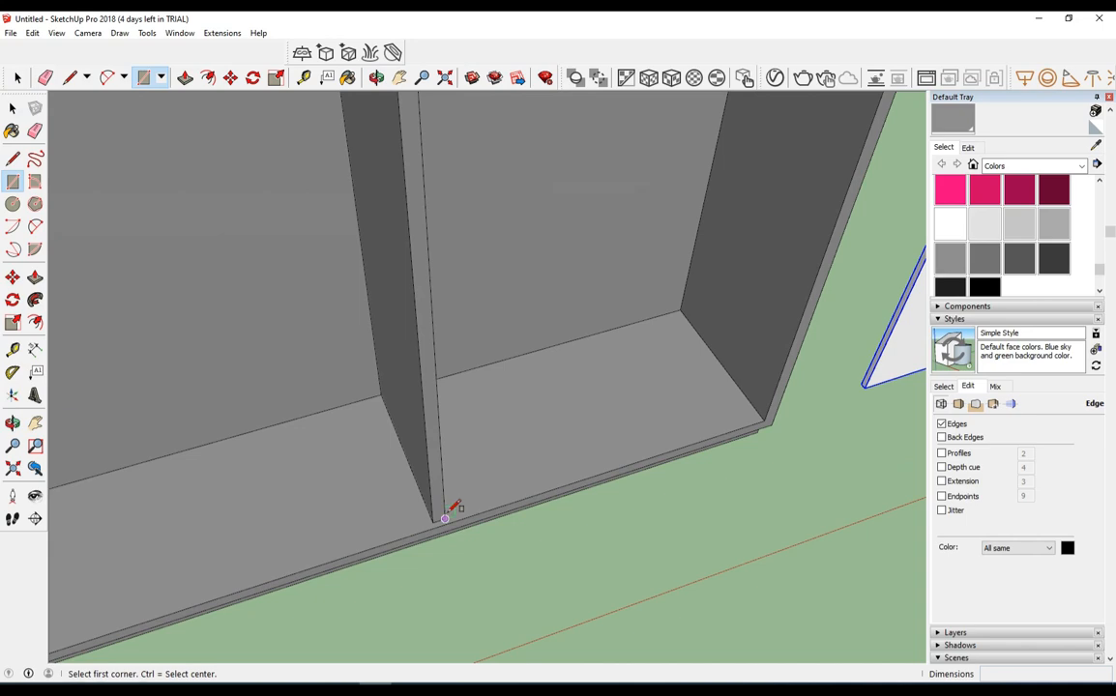
key(space)
- Copy the divider along the cabinet floor to the inner face of the right-hand side panel
click(443, 515)
scroll(444, 523, up, 2)
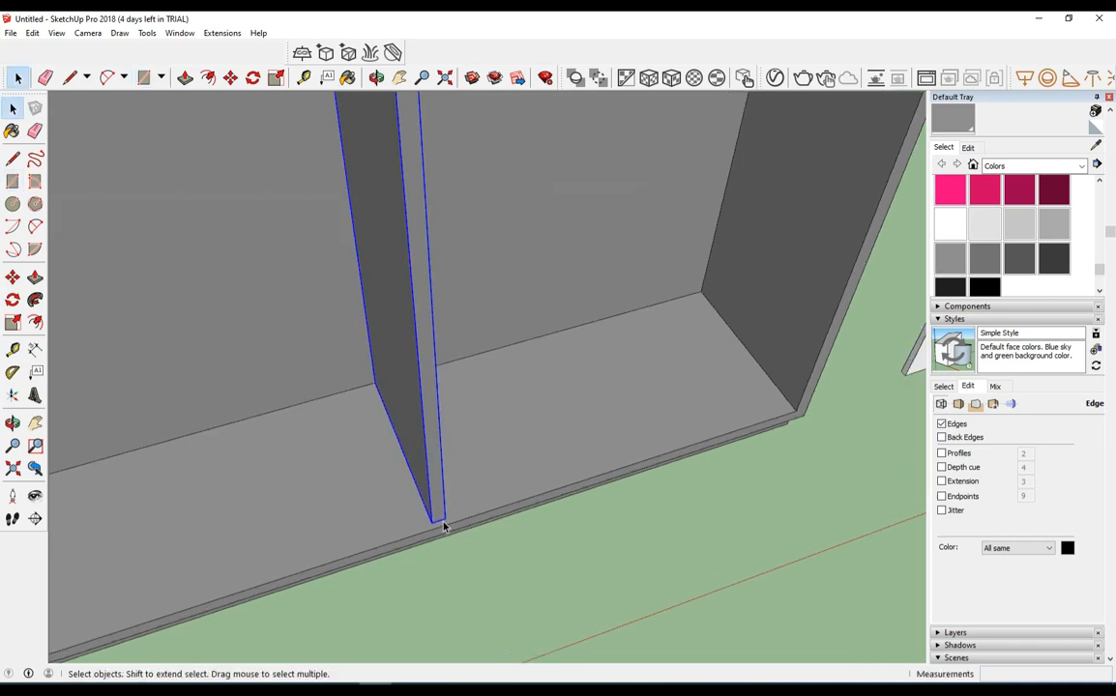
key(m)
click(445, 521)
shift+middle_drag(714, 430, 531, 454)
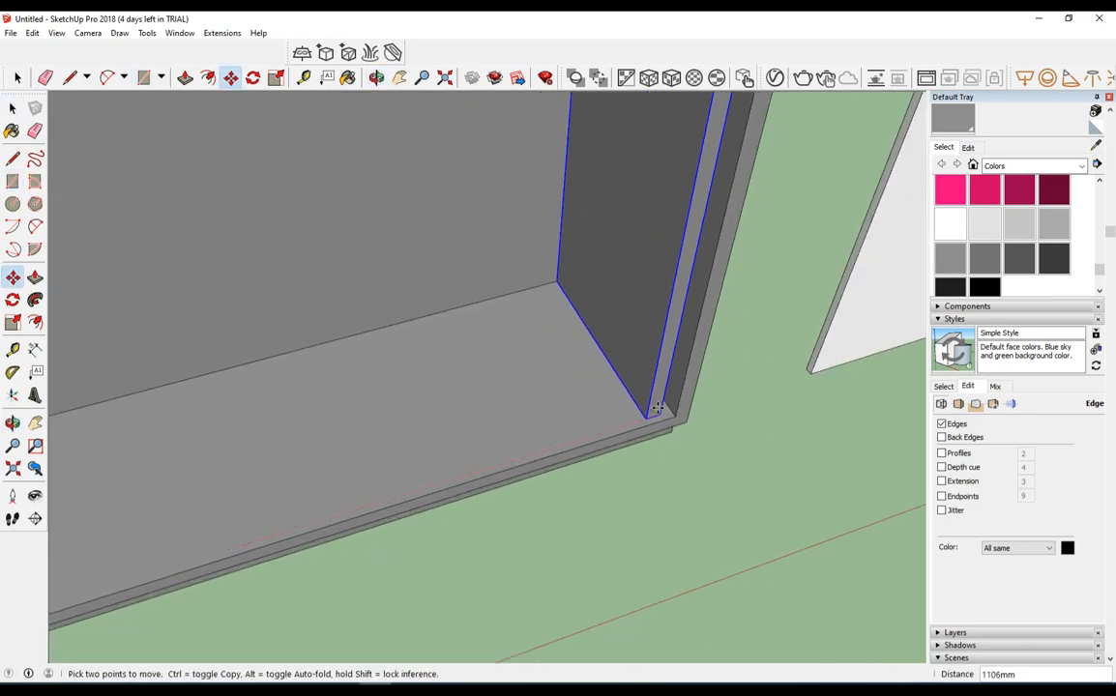
key(ctrl)
click(668, 412)
key(space)
- Open the copied panel group and push its inner face toward the side wall to make it thinner
scroll(667, 391, down, 1)
shift+middle_drag(668, 391, 581, 440)
click(576, 396)
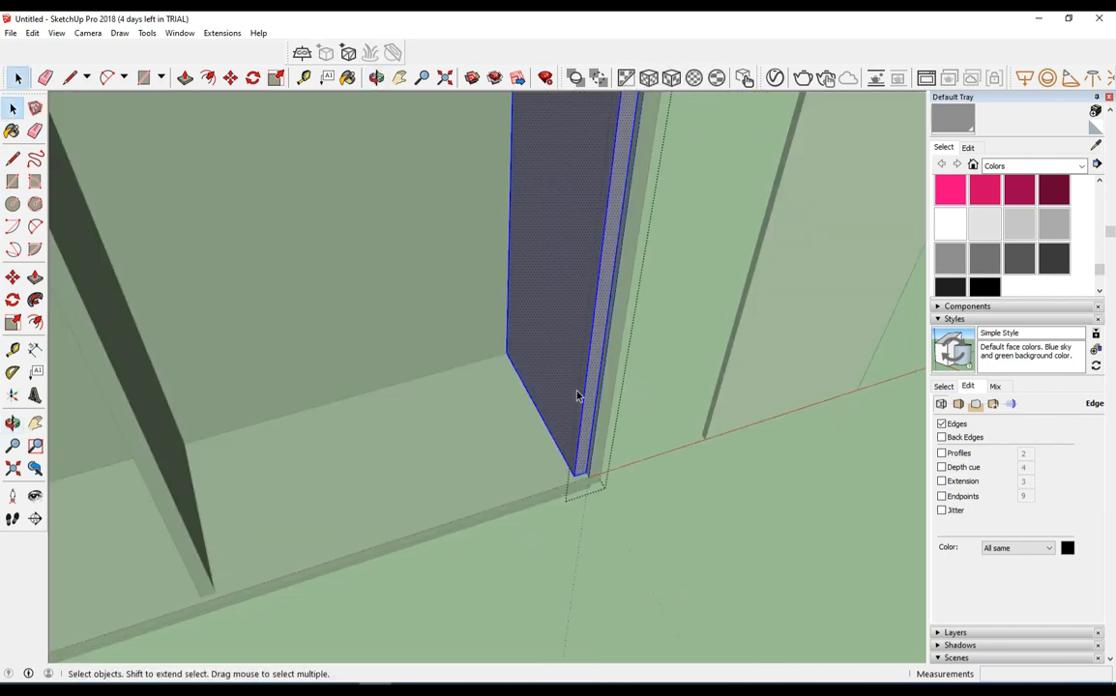
key(p)
click(568, 367)
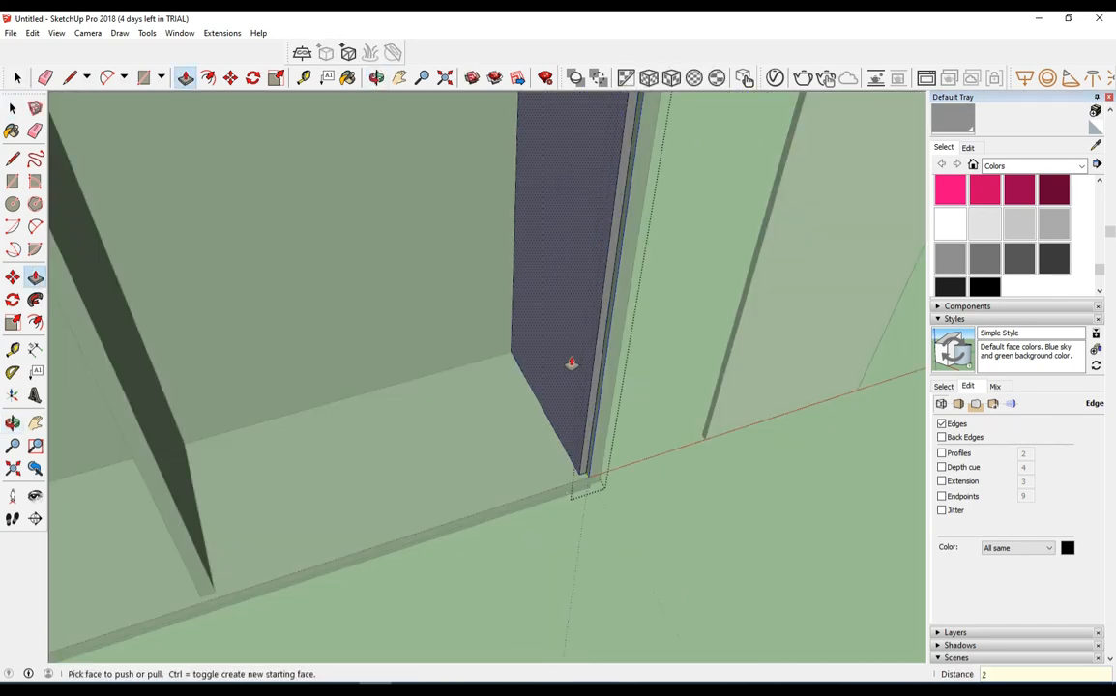
key(space)
scroll(570, 363, down, 2)
click(618, 403)
- Copy the thinned side panel across to the opposite inner side of the cabinet
scroll(572, 416, up, 1)
click(572, 416)
scroll(569, 454, up, 4)
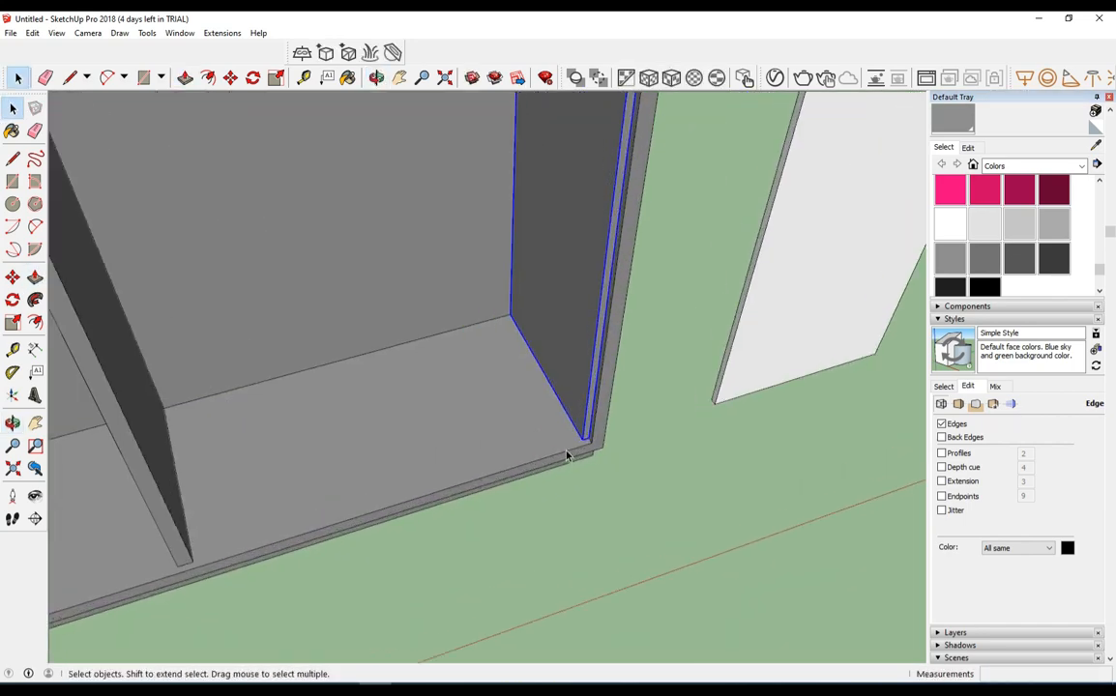
key(m)
click(598, 436)
key(ctrl)
middle_drag(572, 449, 479, 549)
click(257, 492)
key(space)
scroll(254, 495, down, 2)
click(227, 547)
- Draw a rectangle over the floor of the right-hand compartment, between divider and thin panel, and group it
scroll(478, 548, up, 2)
key(r)
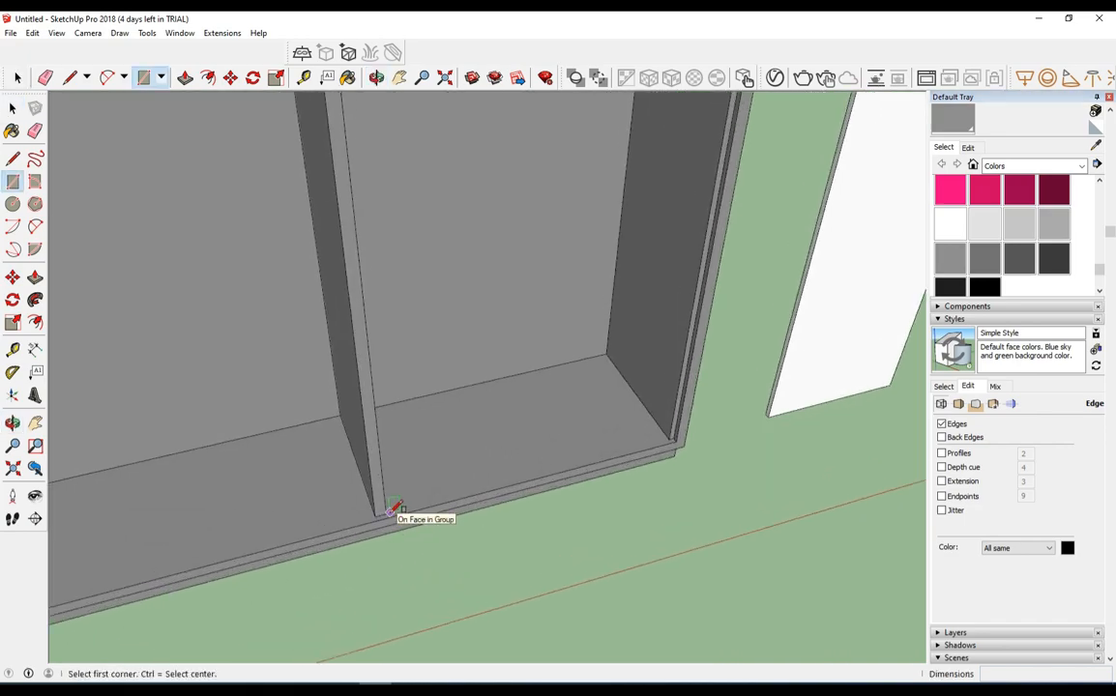
click(385, 512)
click(602, 368)
key(space)
mouse_move(602, 368)
middle_down()
mouse_move(606, 426)
mouse_move(573, 466)
middle_up()
double_click(572, 466)
right_click(573, 466)
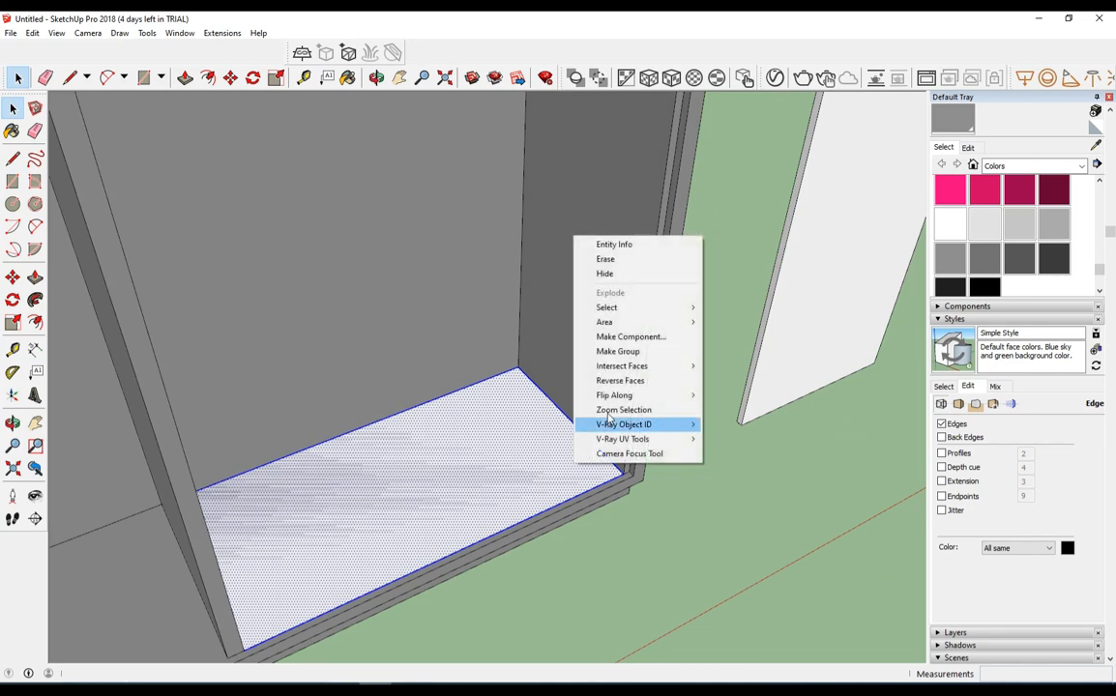
click(621, 351)
- Open the floor rectangle's group and pull the face upward into a box filling the compartment's width
double_click(567, 448)
key(p)
click(569, 452)
click(580, 381)
key(space)
middle_drag(578, 381, 604, 424)
- Move the box vertically along the side panel to raise it off the compartment floor
key(m)
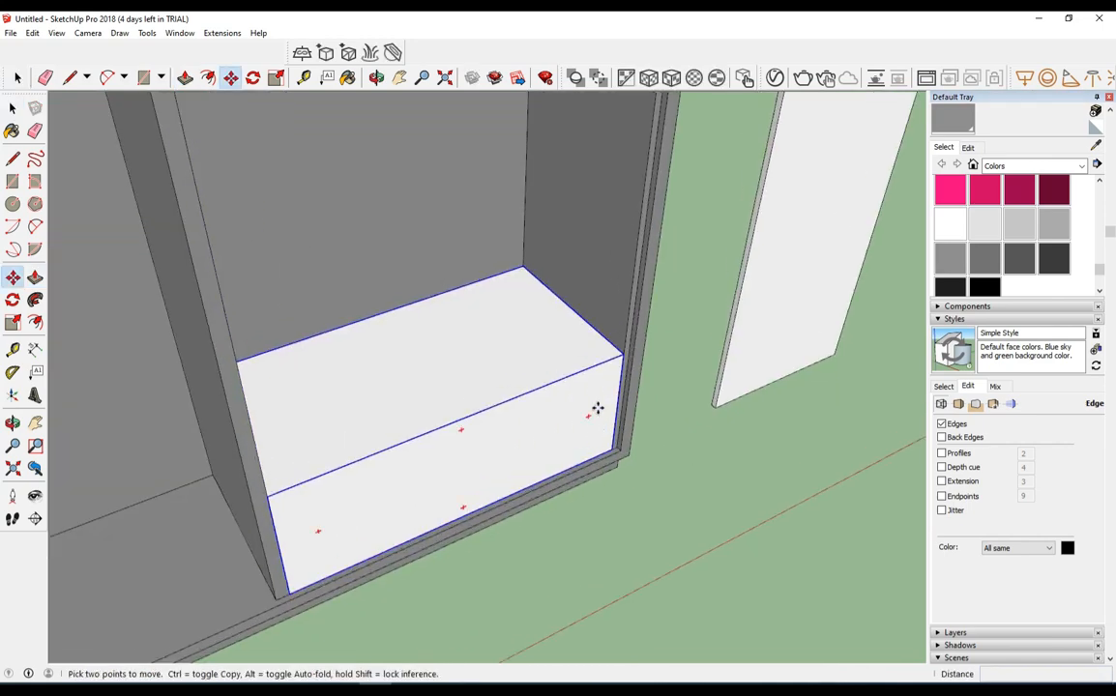
click(597, 406)
key(space)
scroll(617, 450, up, 2)
key(m)
click(612, 449)
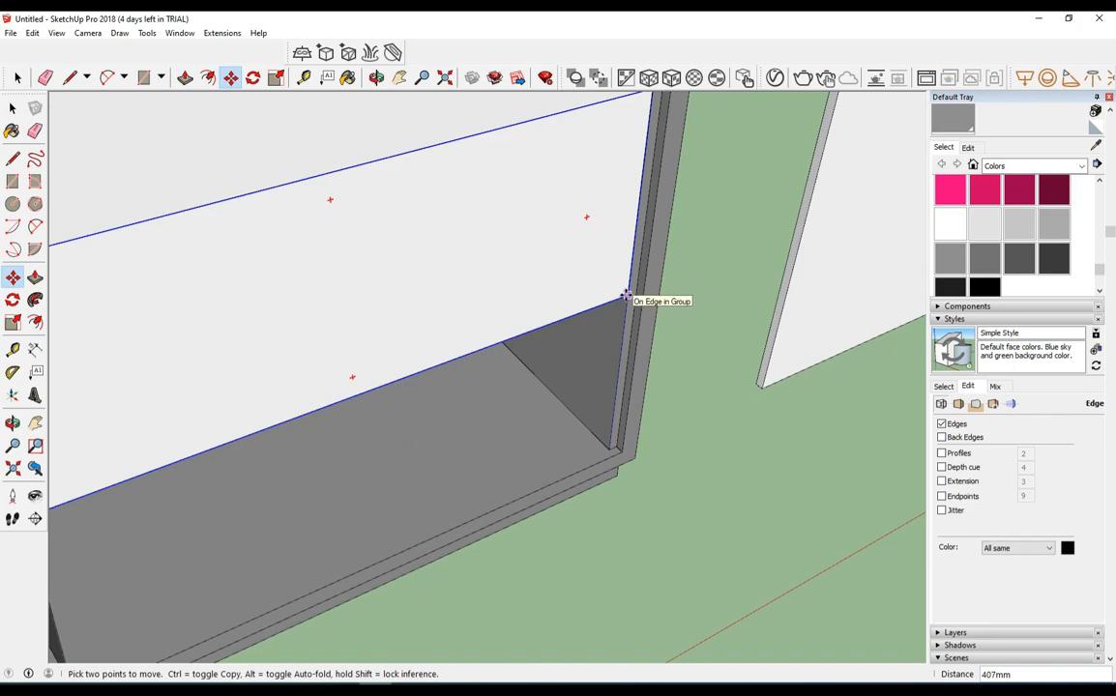
key(Return)
key(space)
scroll(623, 297, down, 2)
click(700, 367)
- Open the box group and push its front face back 50 mm
middle_drag(667, 396, 540, 314)
double_click(540, 313)
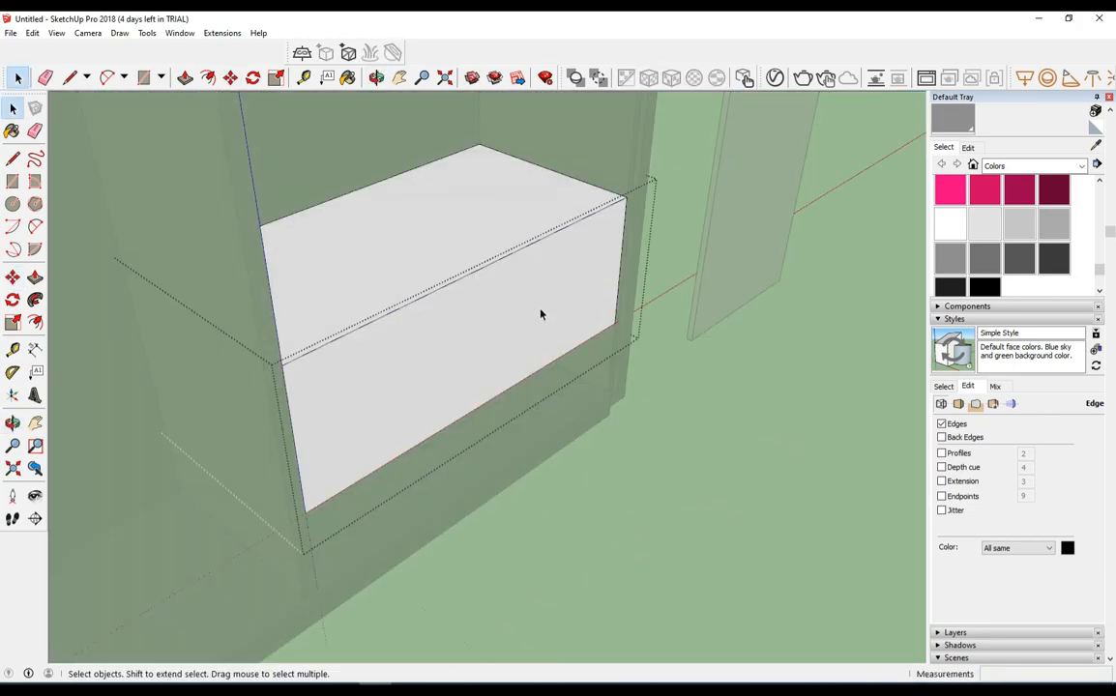
text(p)
text(50mm)
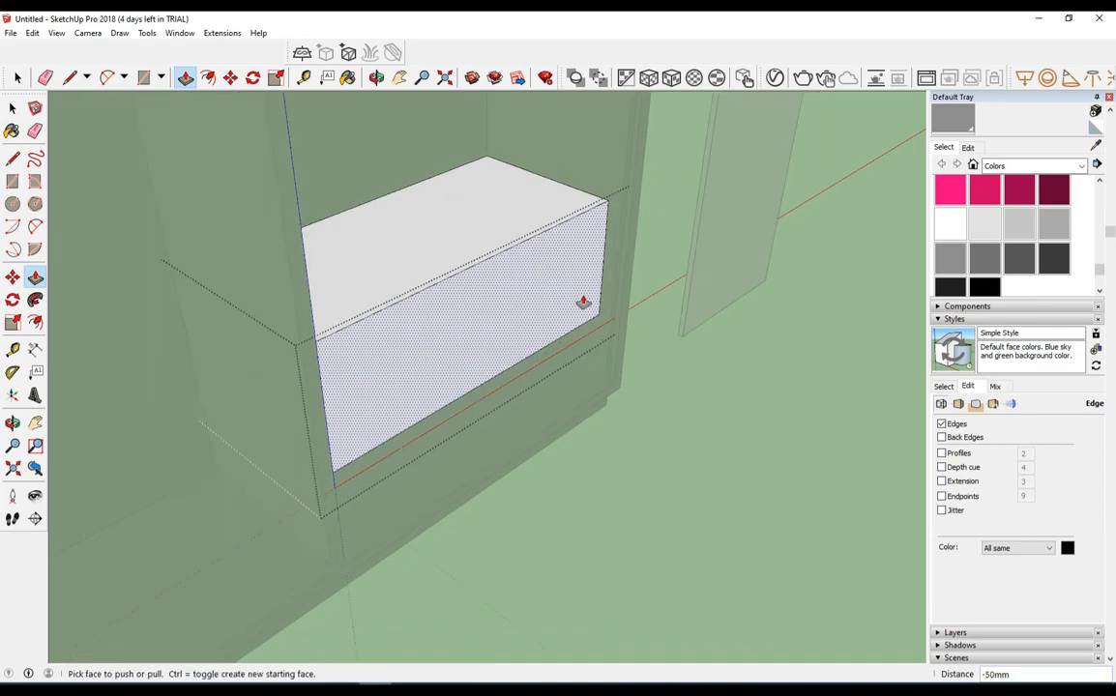
key(space)
scroll(573, 292, down, 1)
key(Escape)
- Offset the outline of the box's front face 20 mm inward
middle_drag(550, 273, 515, 315)
scroll(477, 339, up, 2)
triple_click(365, 358)
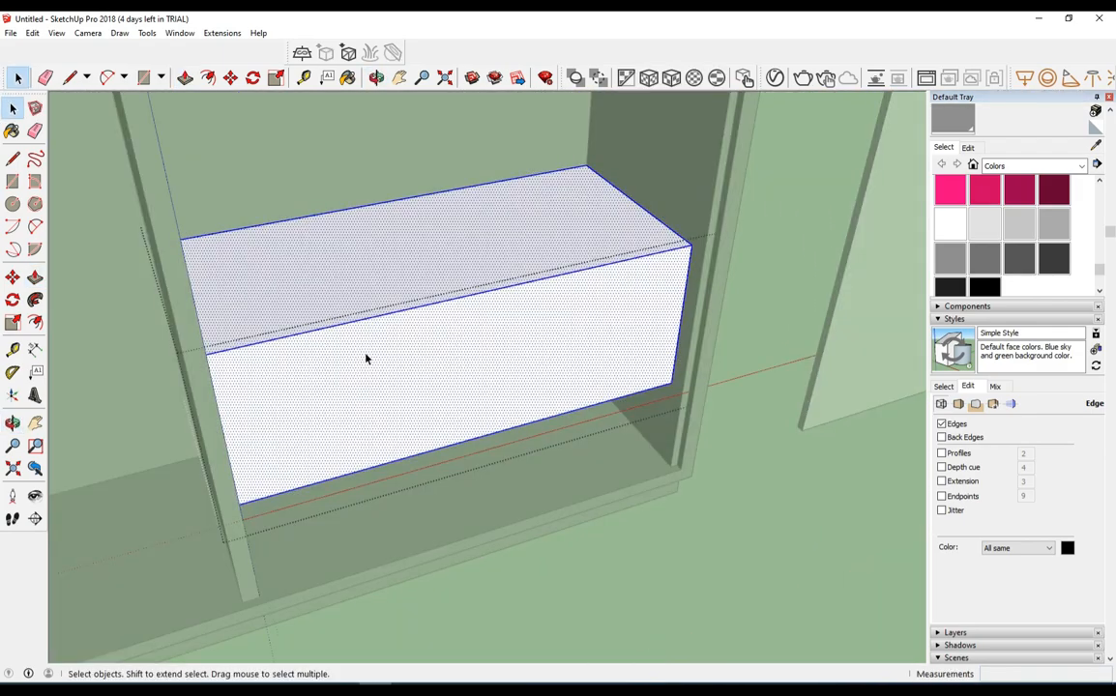
scroll(365, 356, up, 1)
key(f)
click(238, 339)
click(247, 376)
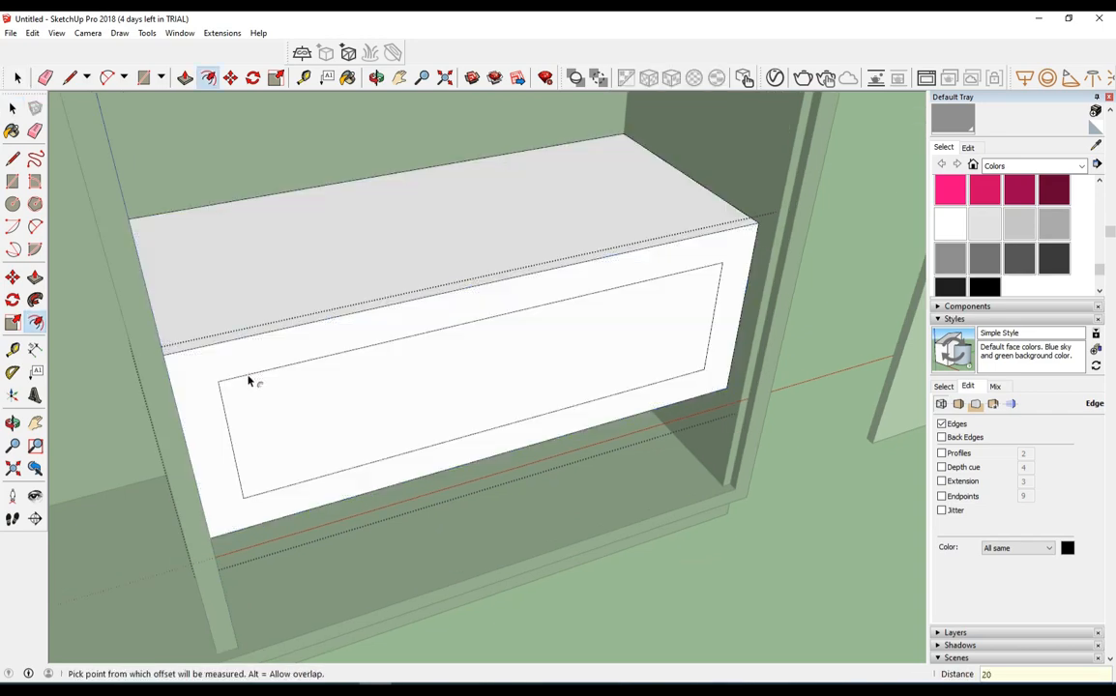
text(20)
key(Return)
scroll(247, 377, down, 2)
key(space)
- Push the inner front face 450 mm into the box to hollow it out
click(661, 339)
triple_click(557, 314)
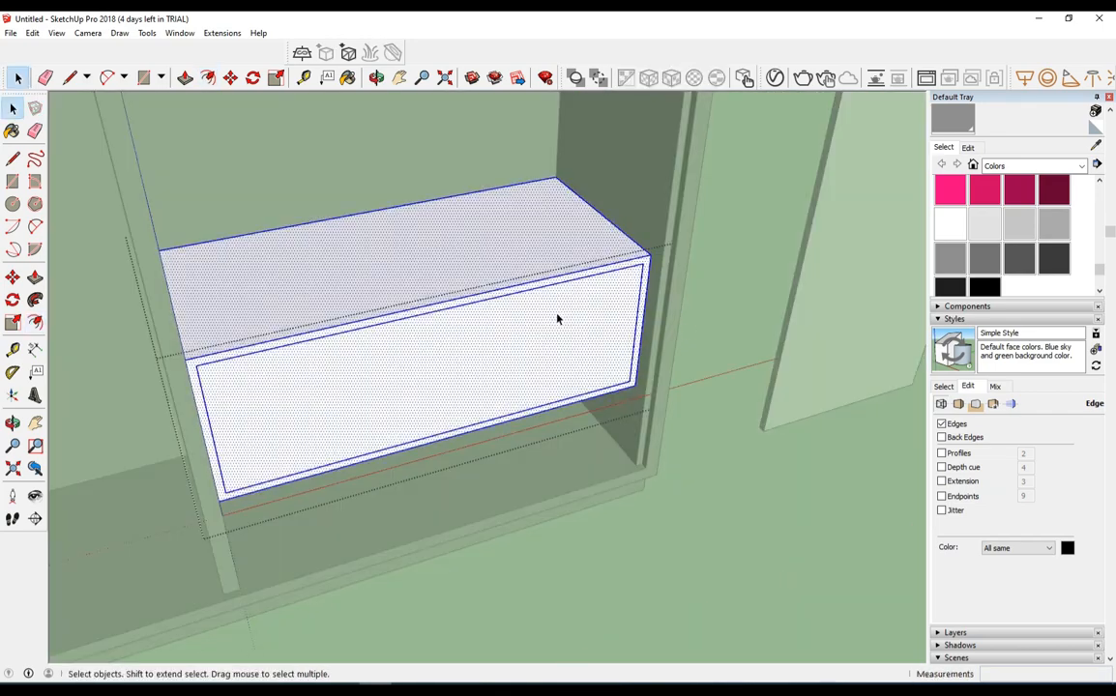
key(p)
click(570, 334)
text(45)
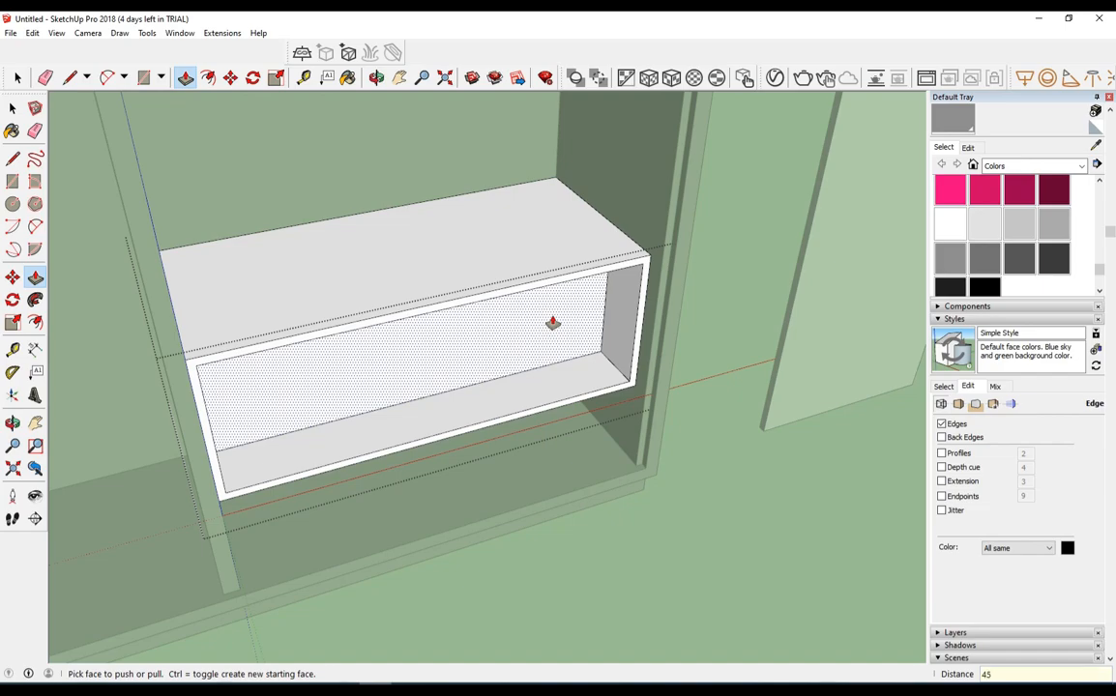
text(0)
key(Return)
scroll(553, 323, down, 3)
key(space)
click(642, 360)
- Draw a rectangle across the full front of the hollow box, from its upper left outer corner
middle_drag(507, 377, 787, 364)
scroll(575, 367, up, 3)
middle_drag(575, 366, 272, 328)
scroll(272, 328, up, 1)
key(r)
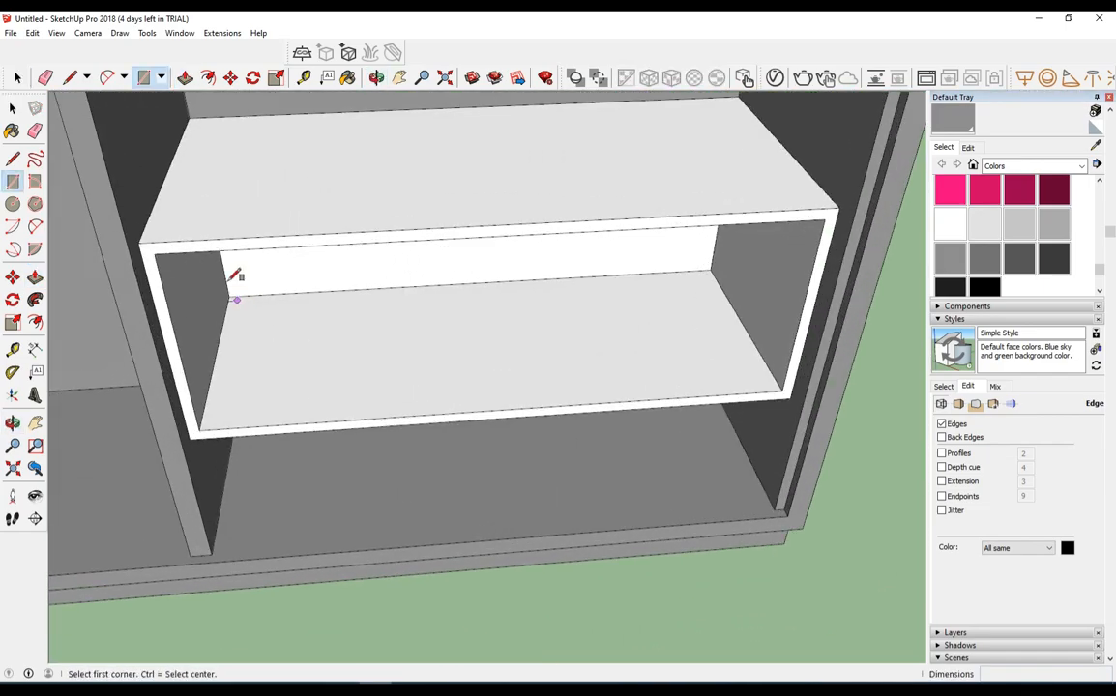
click(137, 242)
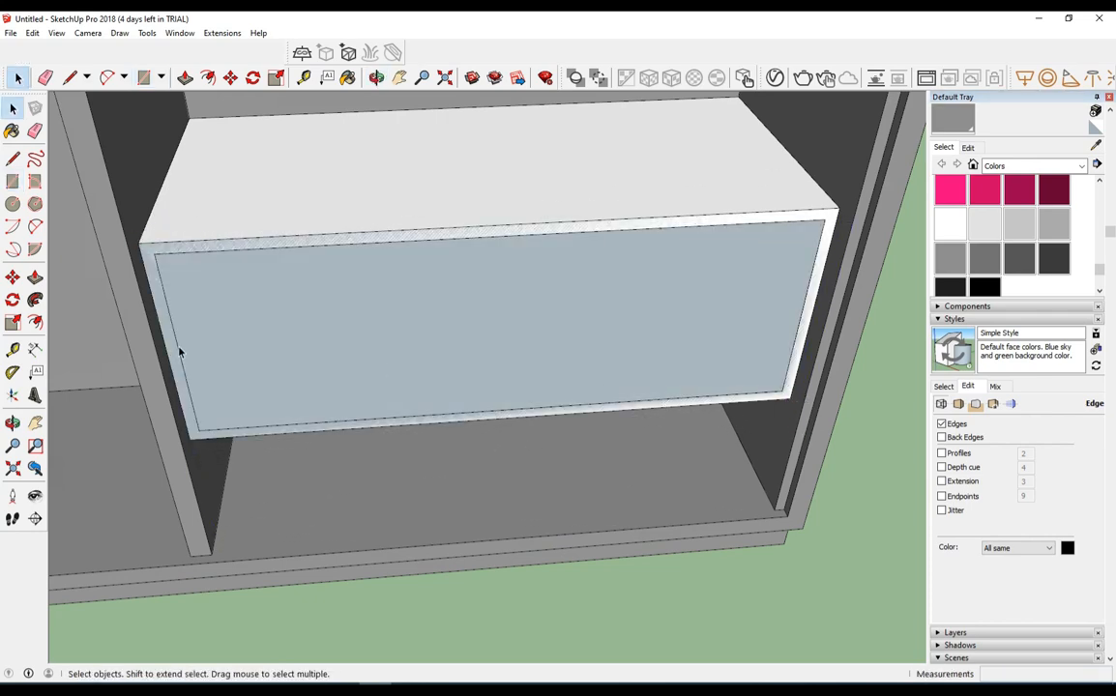
- Copy the top edge of the box's front rectangle 200 mm downward to divide the face
click(171, 251)
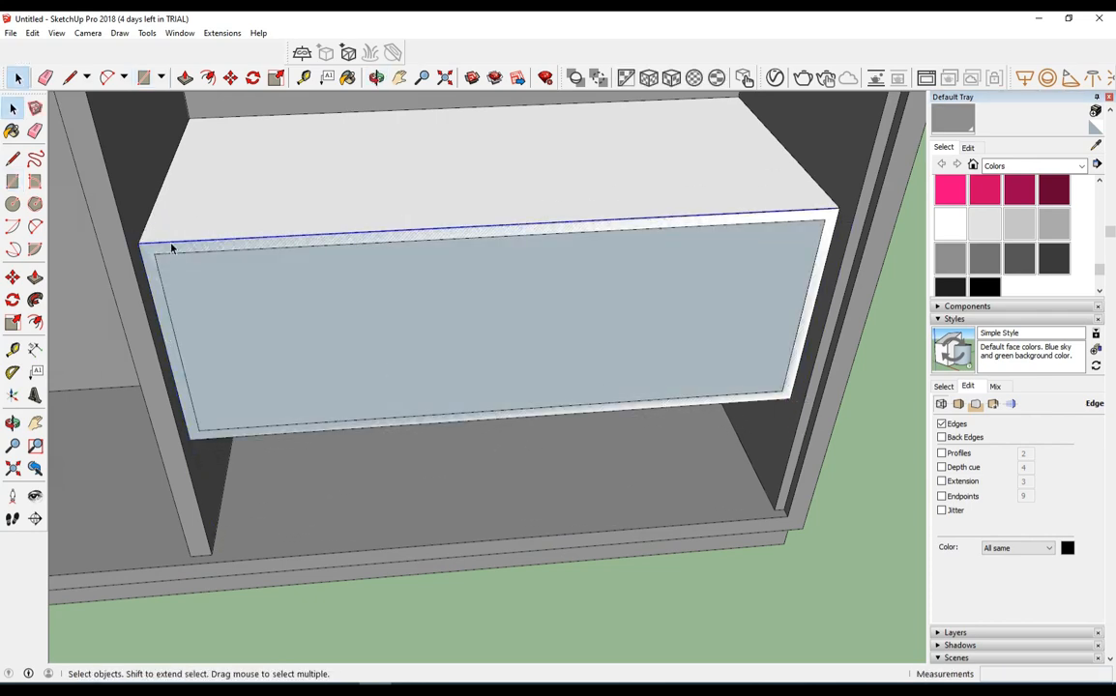
key(m)
scroll(172, 251, up, 2)
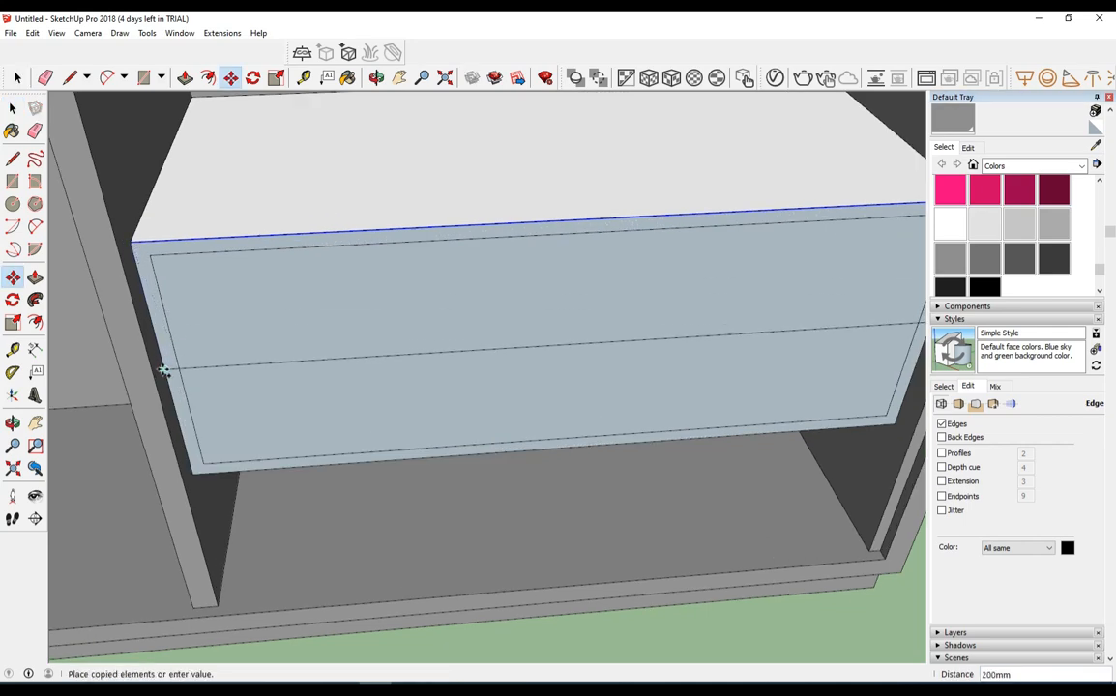
click(165, 370)
key(space)
scroll(194, 377, down, 4)
scroll(290, 377, up, 1)
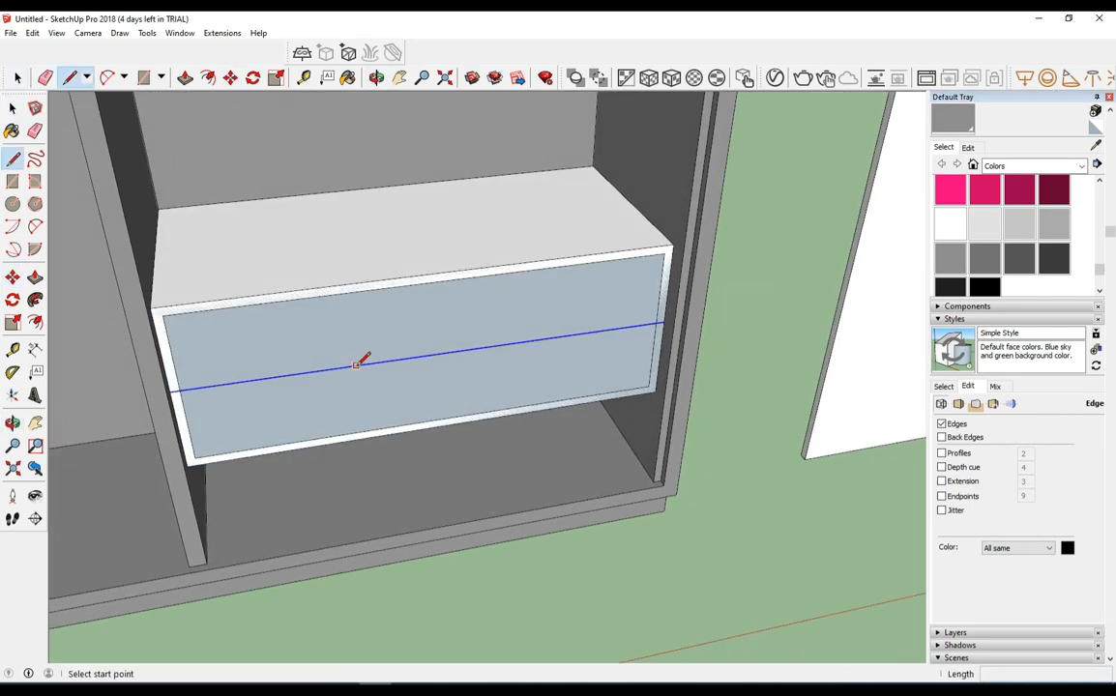
- Make the upper half of the divided front rectangle a group
middle_drag(366, 432, 570, 269)
key(space)
right_click(571, 273)
click(544, 281)
right_click(544, 281)
click(518, 269)
right_click(518, 269)
click(561, 381)
- Open the upper front group and pull its face outward to give the drawer front thickness
double_click(598, 292)
scroll(598, 290, up, 3)
key(p)
click(640, 245)
click(658, 250)
key(Return)
scroll(700, 274, down, 2)
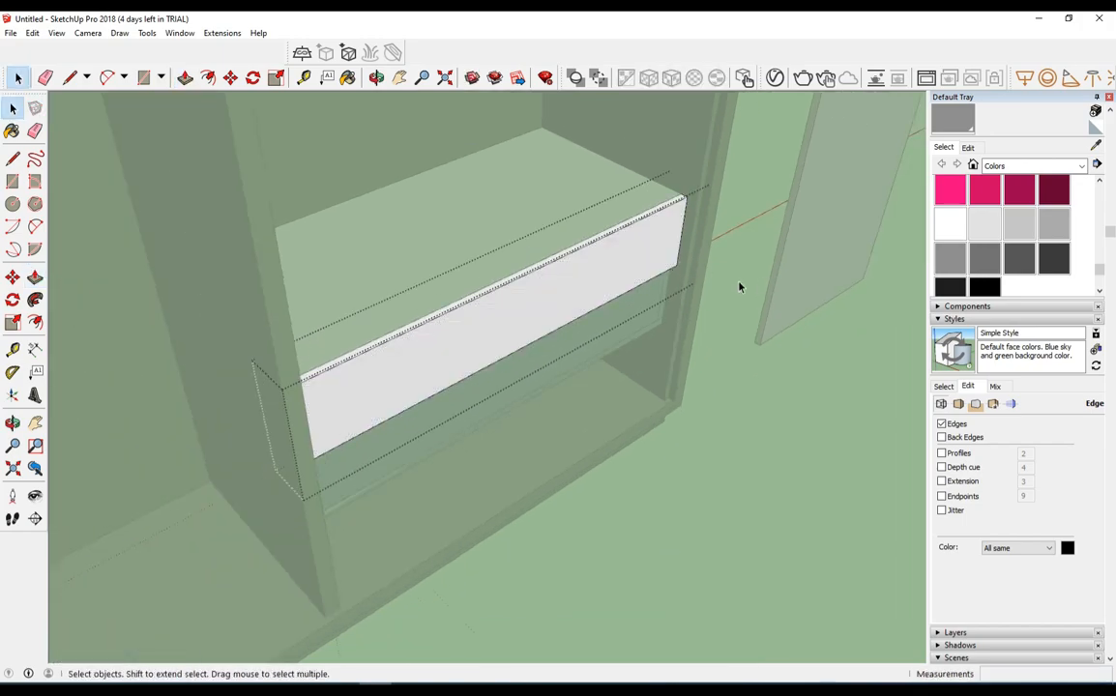
- Move the drawer front forward, clear of the box
scroll(738, 286, up, 4)
middle_drag(631, 349, 625, 245)
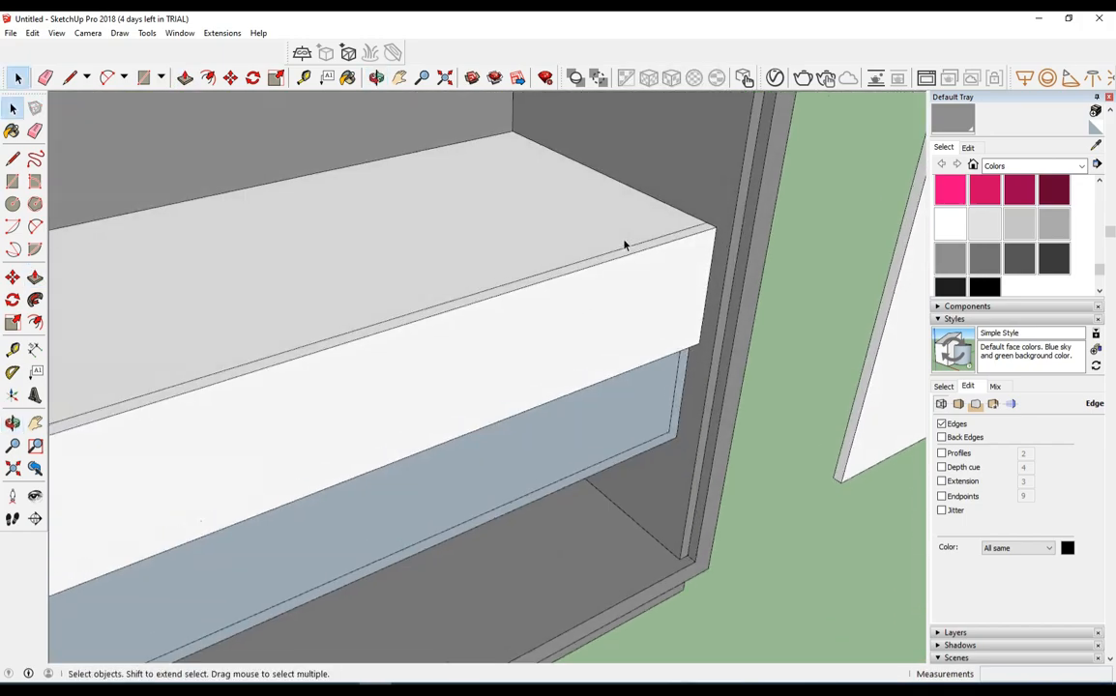
scroll(316, 351, down, 3)
middle_drag(454, 341, 481, 306)
scroll(275, 387, up, 2)
click(276, 387)
middle_drag(276, 387, 496, 398)
key(m)
click(472, 461)
click(602, 386)
key(space)
middle_drag(601, 386, 575, 294)
- Bevel the drawer front's upper rear edge: draw a diagonal about 24 mm long on its end and push the corner away along the full 1120 mm
triple_click(580, 283)
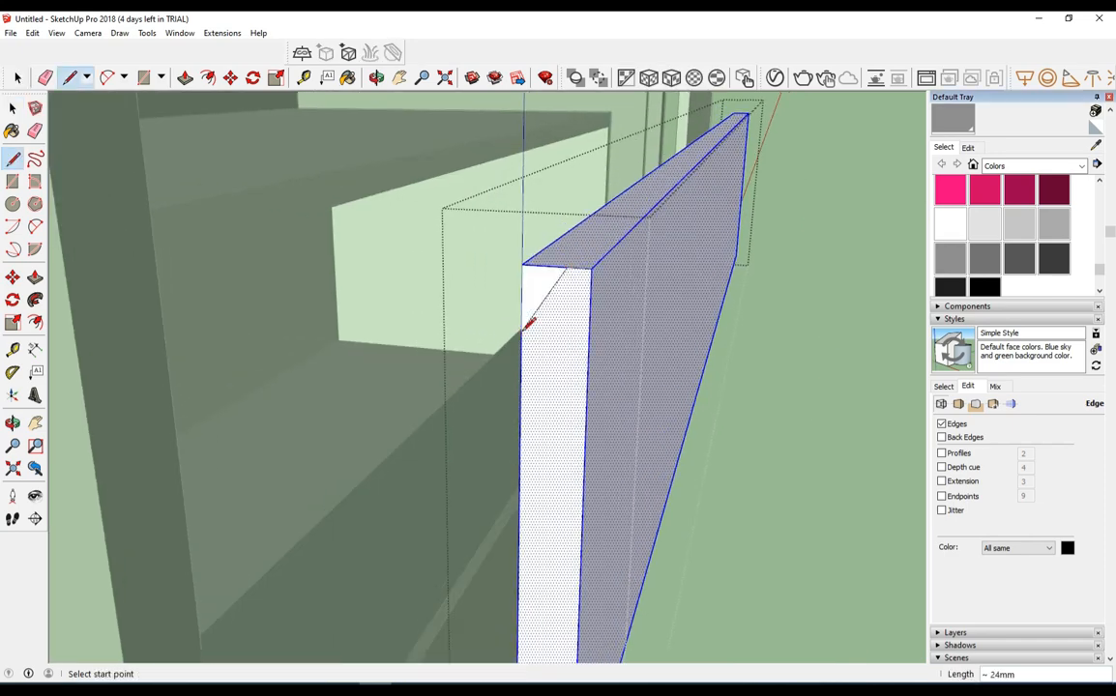
key(space)
click(537, 298)
scroll(530, 292, down, 2)
click(530, 292)
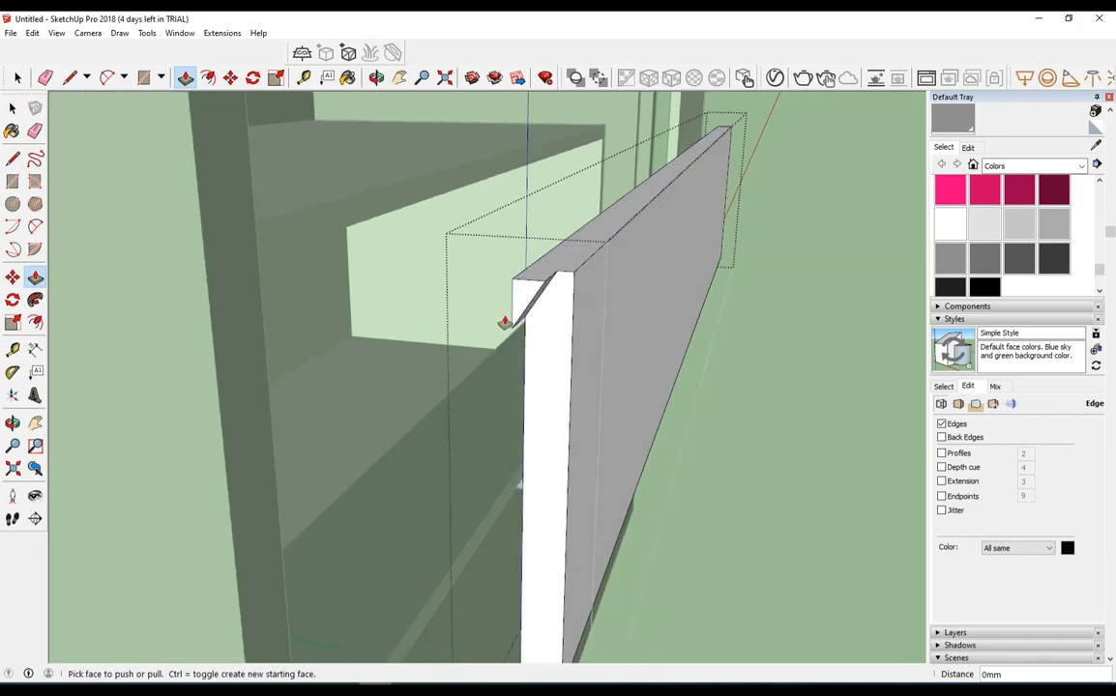
click(526, 299)
middle_drag(578, 250, 625, 224)
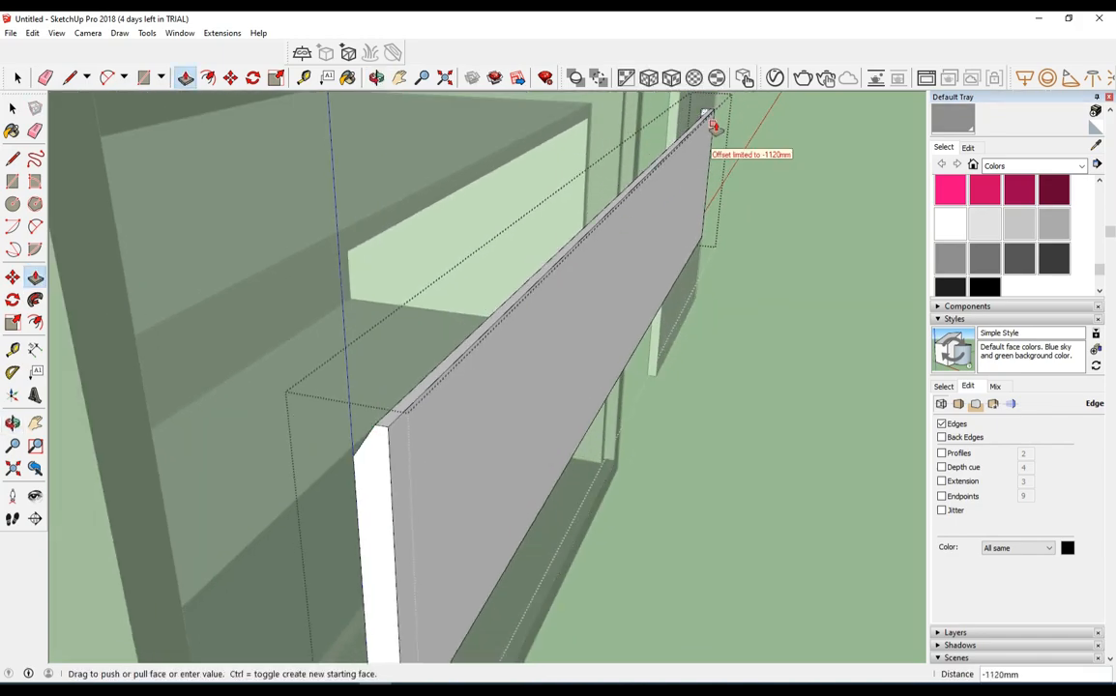
scroll(715, 127, down, 3)
key(space)
click(770, 266)
- Move the bevelled drawer front back against the front of the box, using back edges to align it
middle_drag(716, 290, 498, 406)
click(498, 436)
key(m)
middle_drag(600, 416, 365, 355)
key(k)
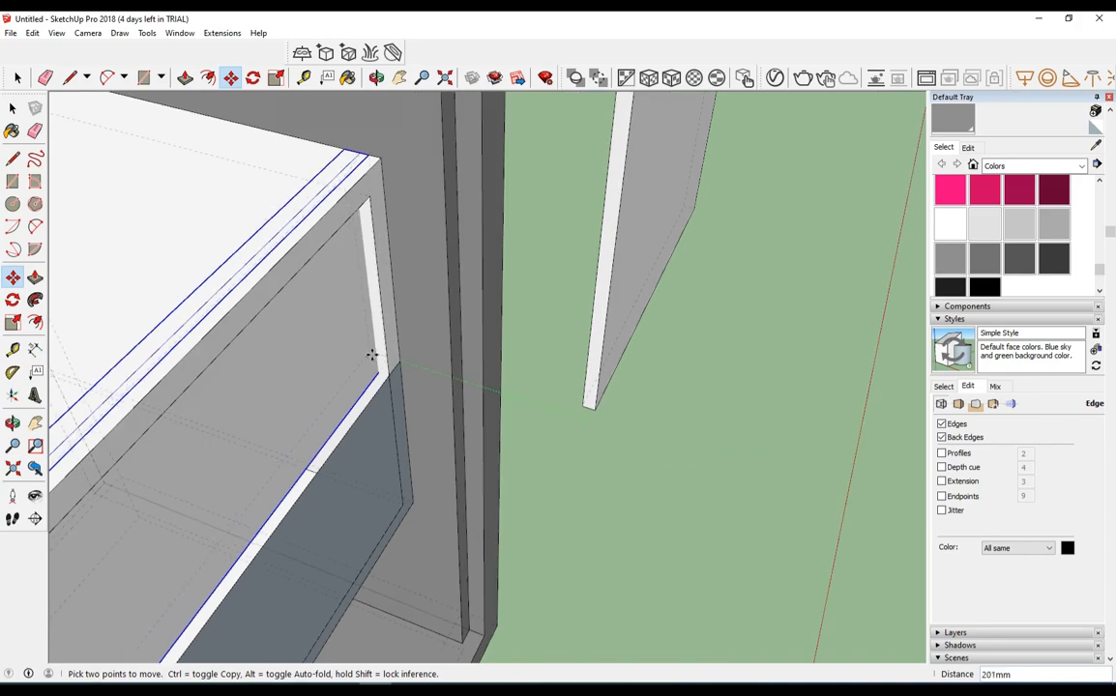
click(397, 357)
key(k)
key(space)
scroll(398, 359, down, 1)
click(555, 421)
middle_drag(555, 421, 368, 346)
scroll(380, 372, down, 3)
key(k)
scroll(343, 396, up, 1)
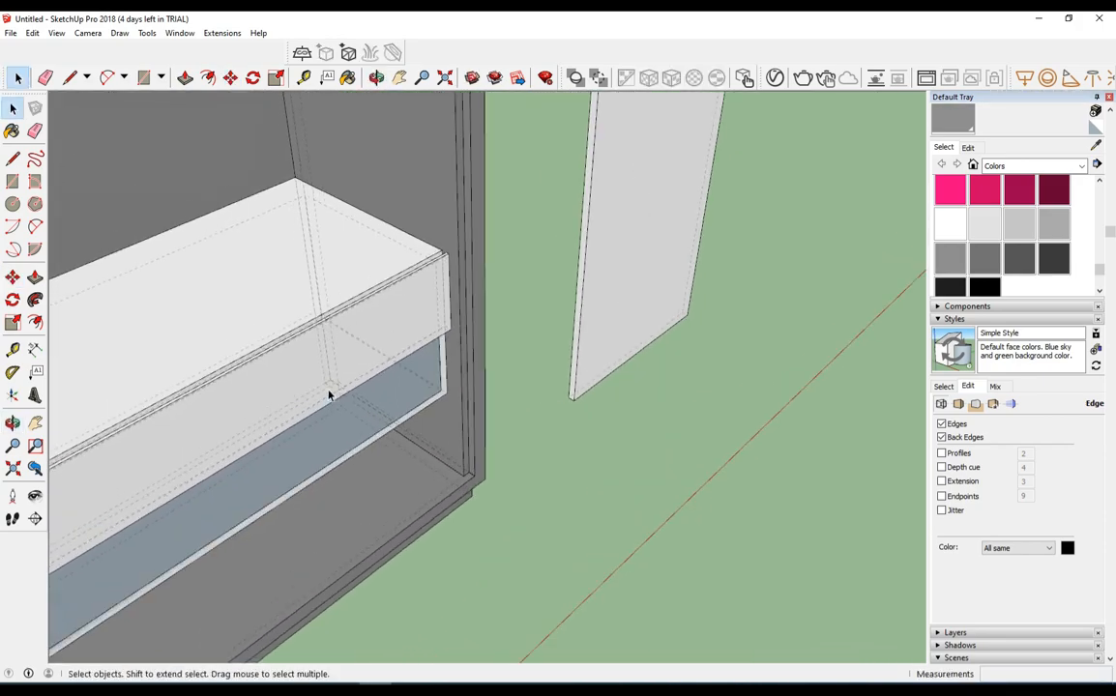
- Copy the drawer front straight down so the copy sits directly below the first one
middle_drag(329, 392, 613, 293)
click(615, 294)
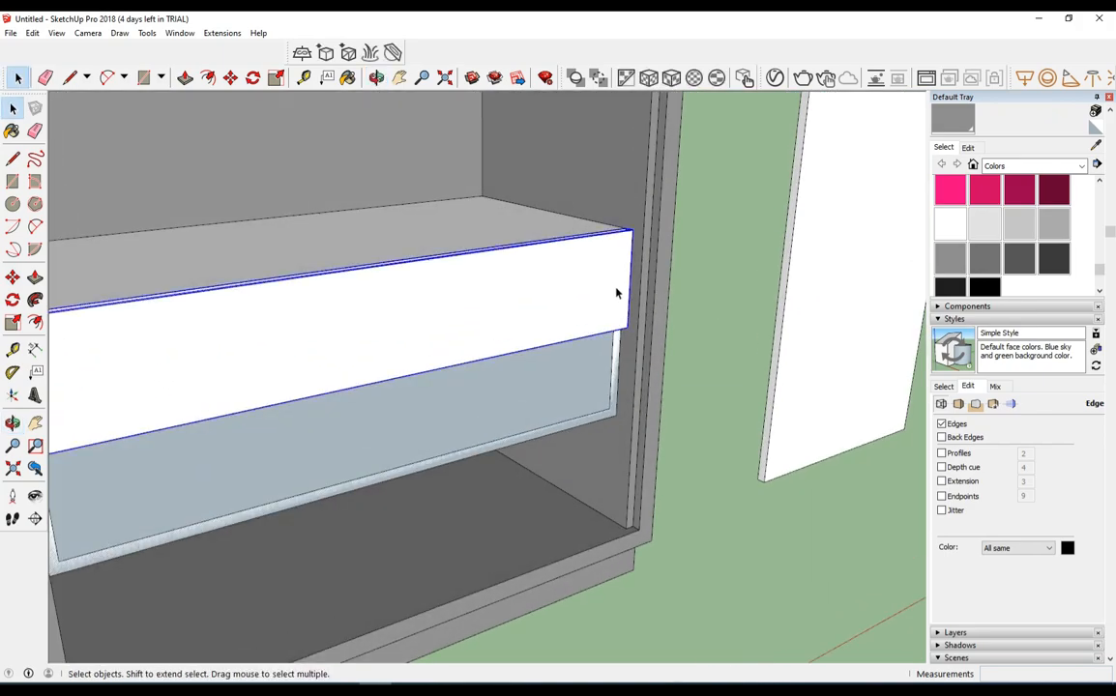
scroll(610, 292, up, 1)
key(m)
click(644, 191)
key(ctrl)
click(635, 356)
key(space)
- Move the lower drawer front down 20 mm to leave a gap between the two fronts
scroll(633, 360, down, 2)
scroll(604, 429, down, 2)
middle_drag(569, 386, 449, 449)
scroll(596, 391, up, 3)
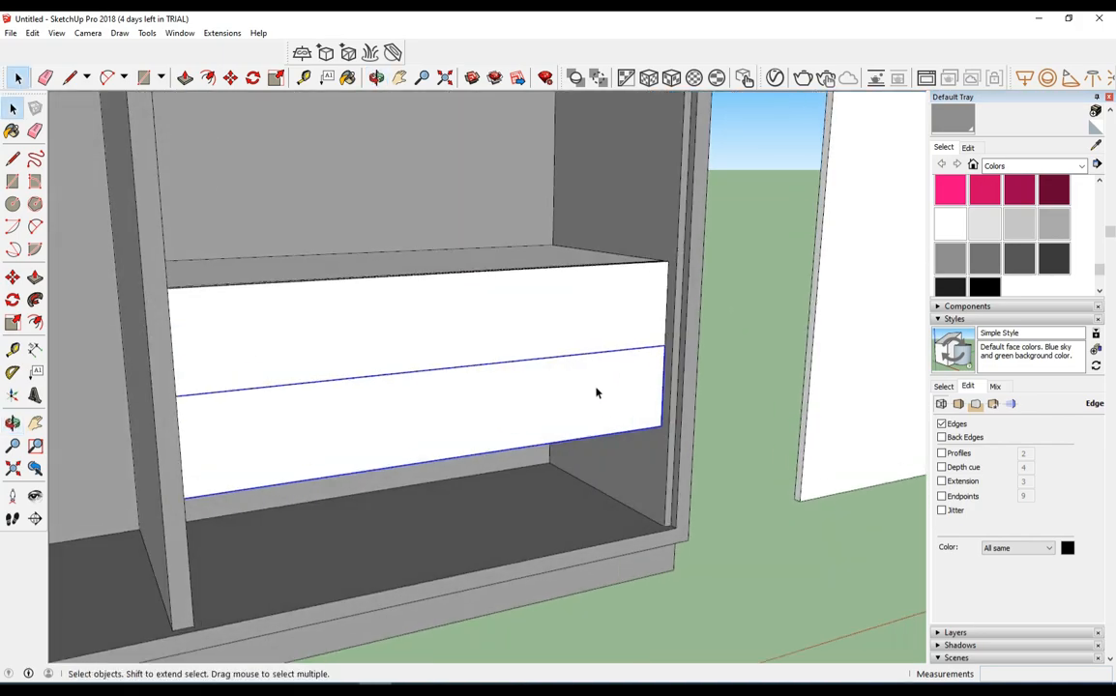
click(646, 388)
text(2)
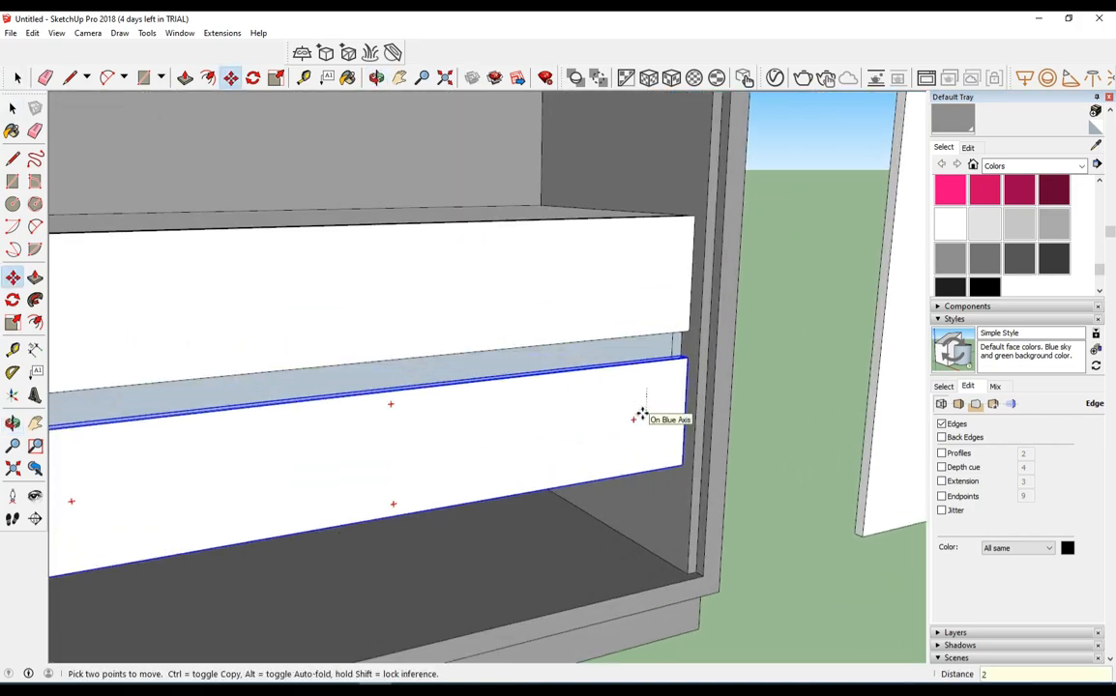
text(0)
key(Return)
- Make a group of the box geometry behind the drawer fronts
middle_drag(785, 397, 627, 280)
right_click(627, 280)
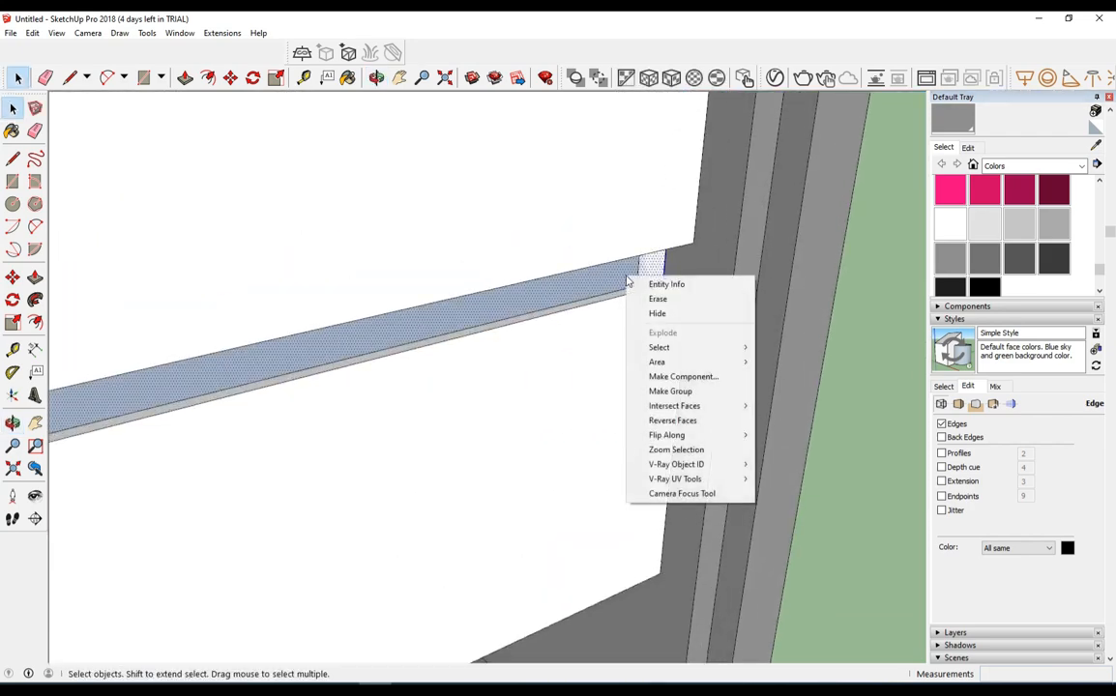
click(686, 392)
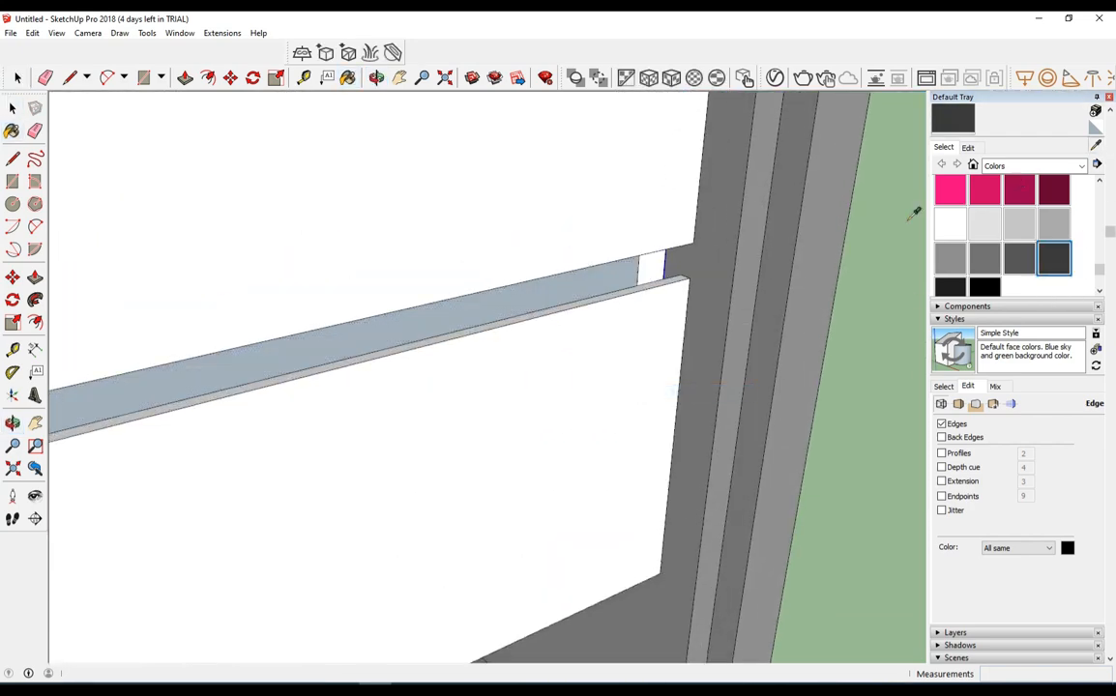
- Paint the box behind the drawer fronts white
scroll(614, 329, down, 6)
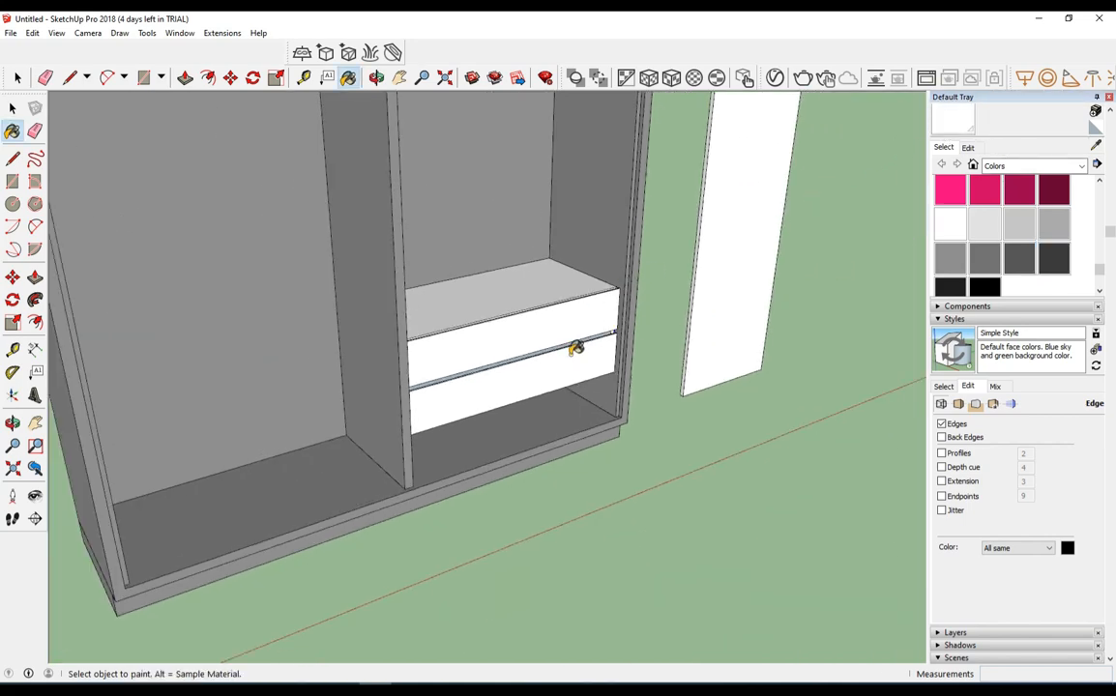
scroll(576, 348, up, 7)
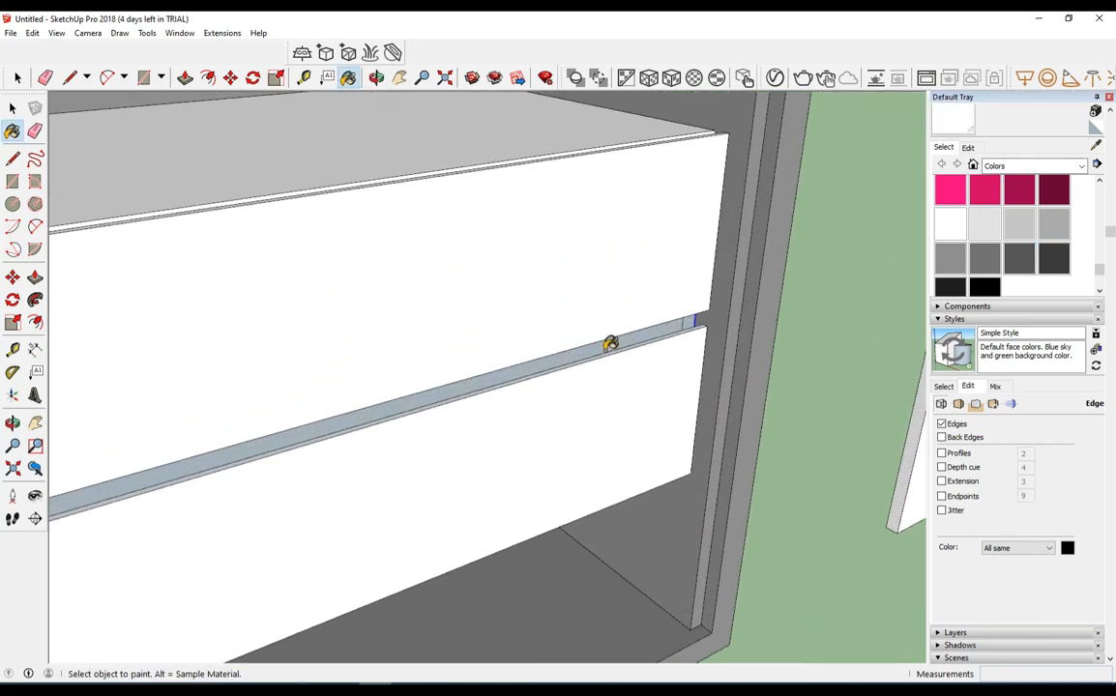
click(610, 344)
scroll(617, 339, up, 1)
scroll(617, 340, down, 7)
key(space)
click(781, 366)
- Open the box group and move its underside down 20 mm
mouse_move(561, 372)
middle_down()
mouse_move(351, 299)
mouse_move(372, 263)
middle_up()
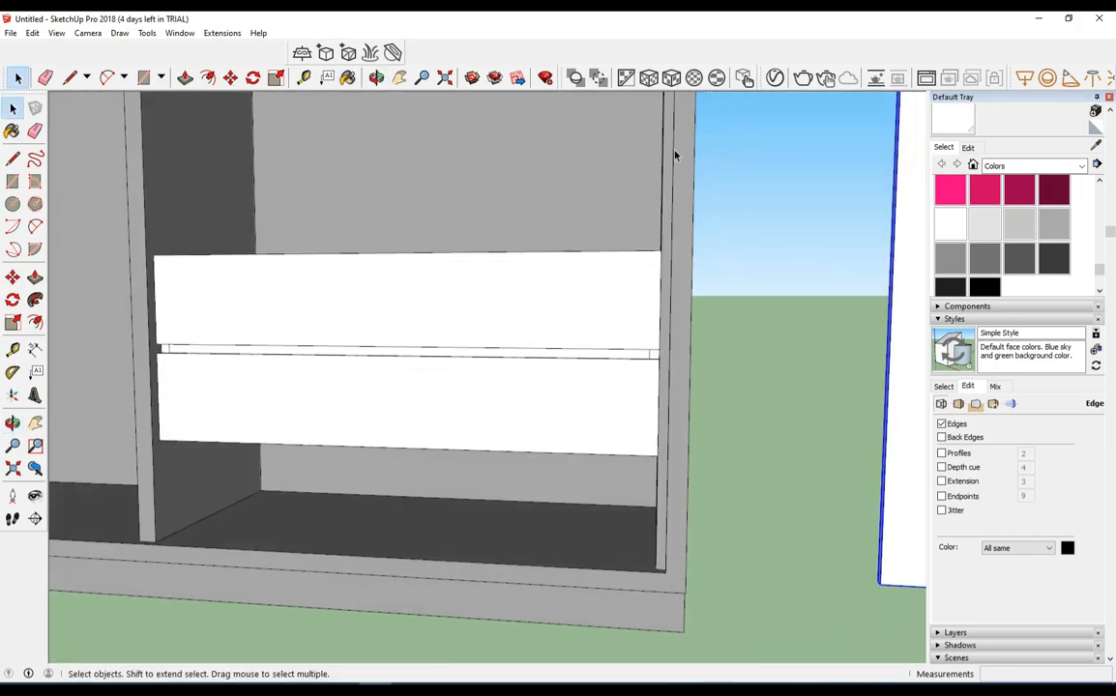
scroll(423, 348, up, 3)
middle_drag(424, 348, 585, 303)
triple_click(534, 444)
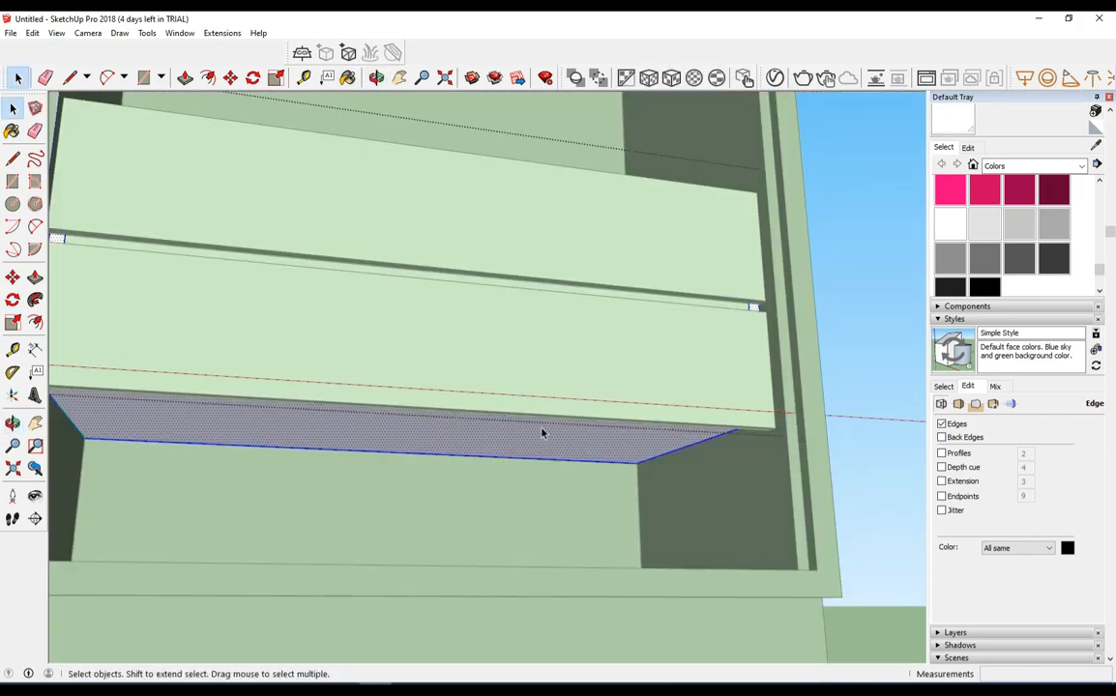
scroll(543, 432, down, 3)
middle_drag(544, 432, 437, 482)
middle_drag(645, 481, 740, 462)
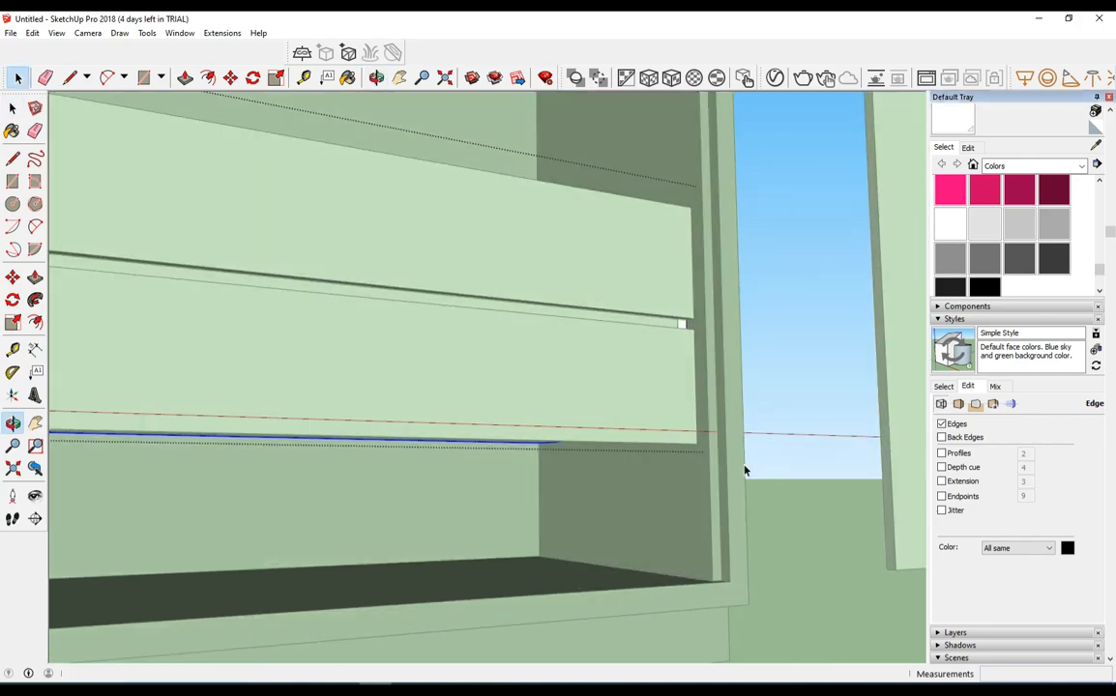
key(m)
click(610, 497)
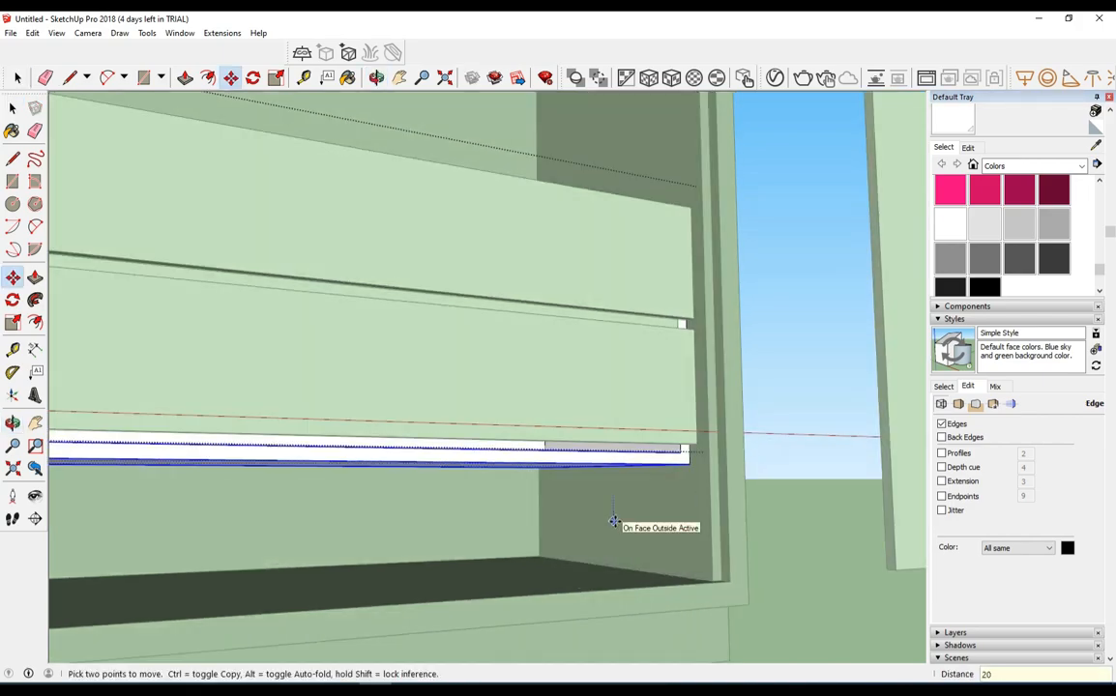
key(Return)
click(828, 439)
- Open the box group and pull its top face up 20 mm
middle_drag(668, 414, 541, 527)
scroll(468, 468, down, 3)
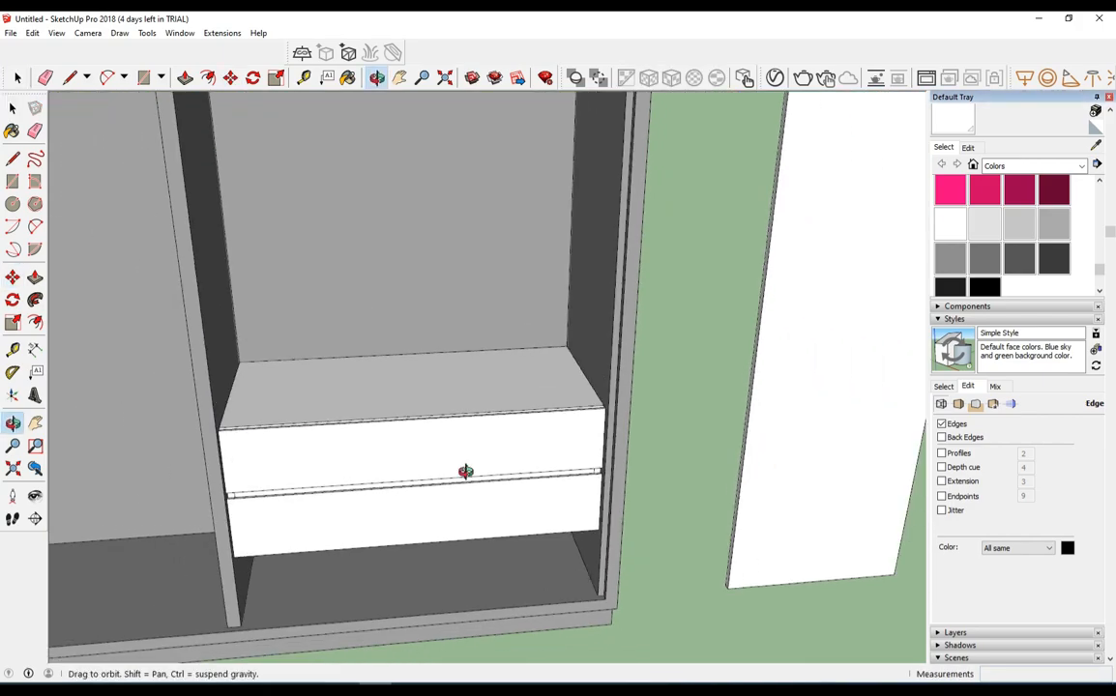
middle_drag(455, 464, 439, 498)
scroll(304, 453, up, 3)
key(r)
scroll(239, 485, up, 1)
key(space)
double_click(273, 427)
double_click(274, 427)
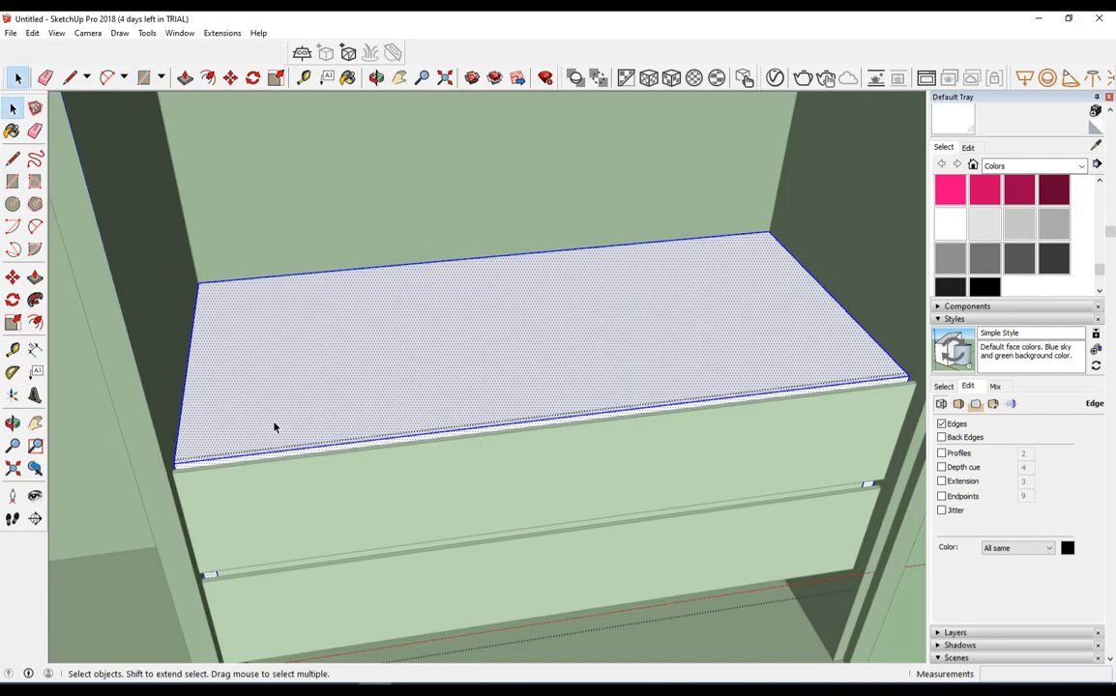
key(p)
click(293, 427)
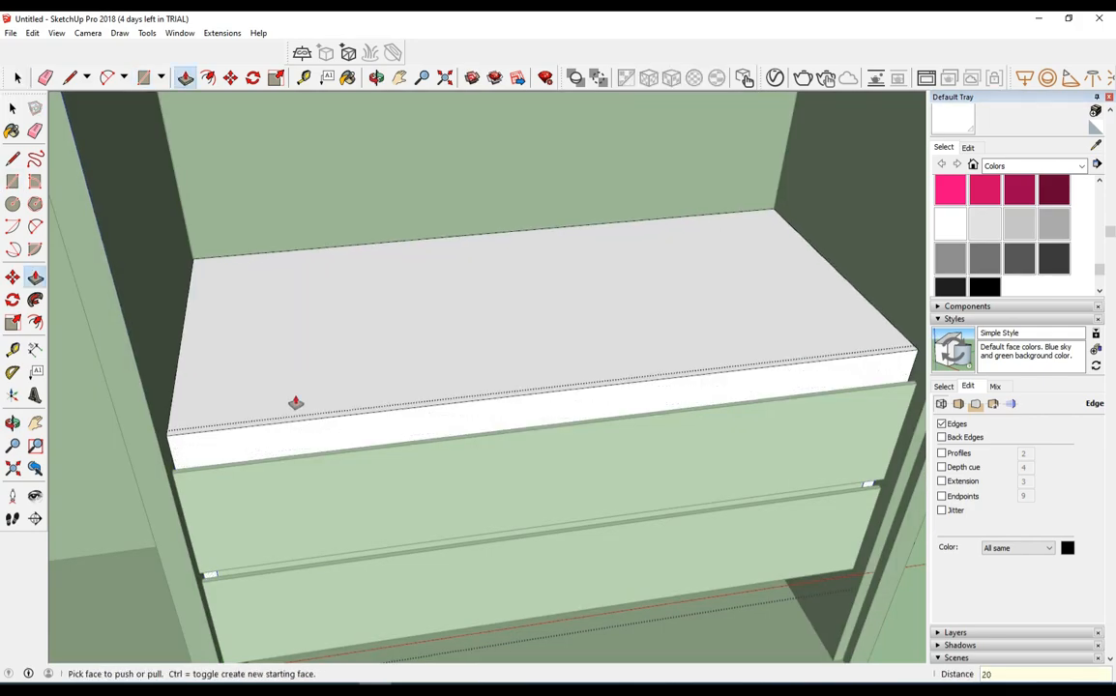
key(Return)
scroll(310, 416, down, 3)
key(space)
click(680, 403)
- Draw a 1120 by 510 mm rectangle over the top of the box and make it a group
scroll(640, 388, up, 2)
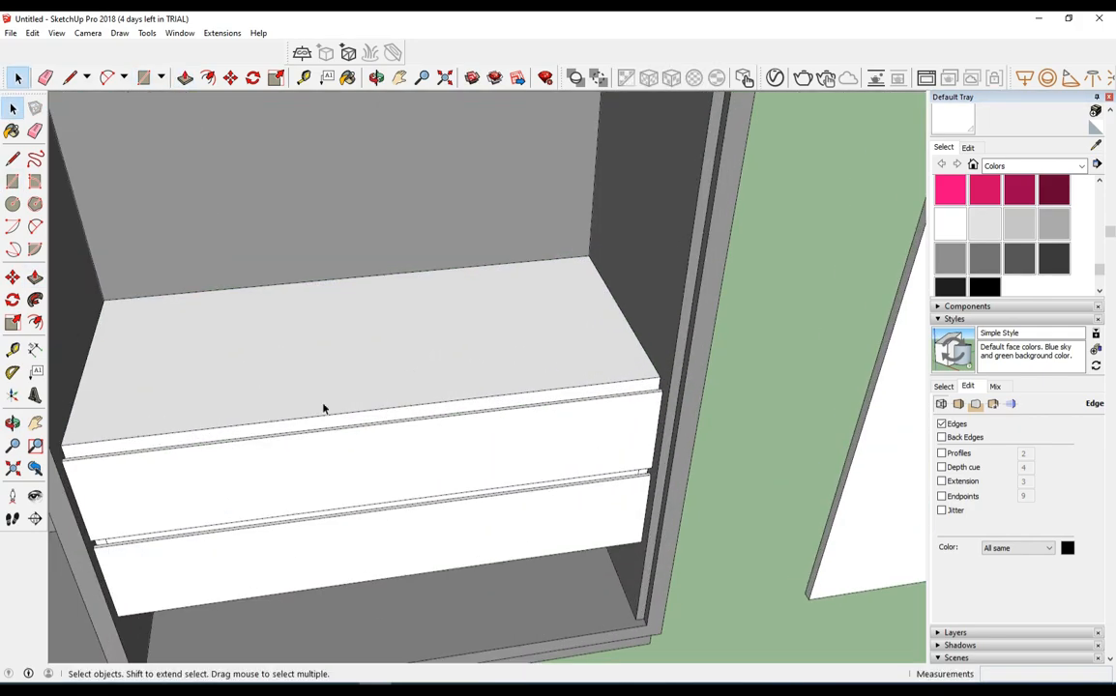
click(652, 370)
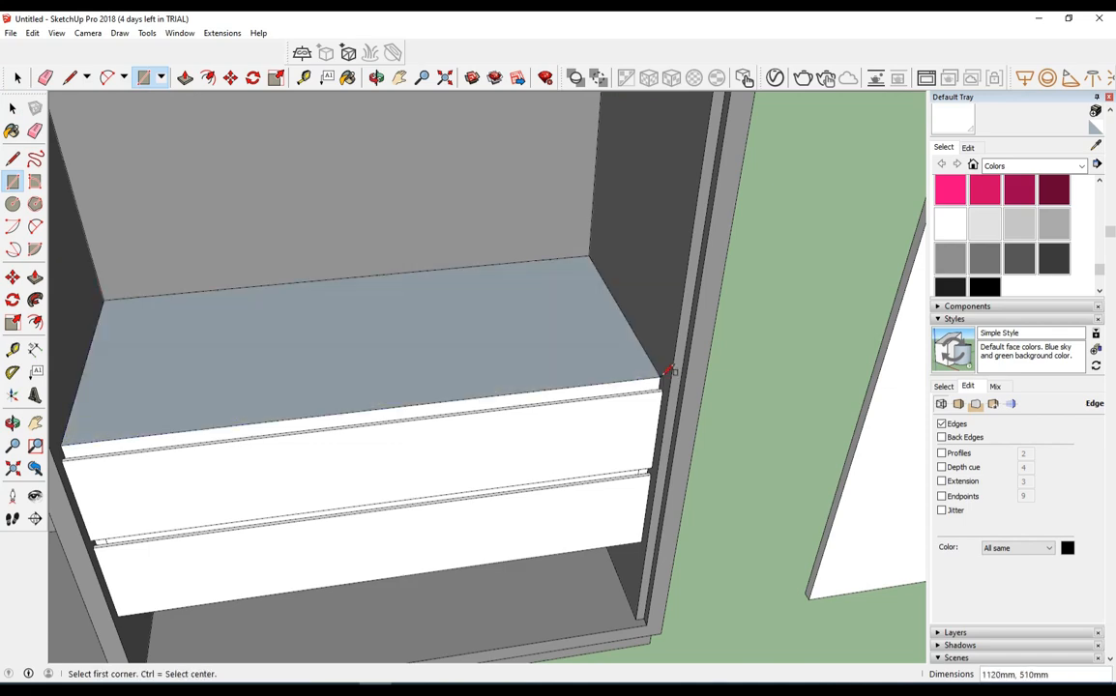
click(605, 351)
right_click(609, 353)
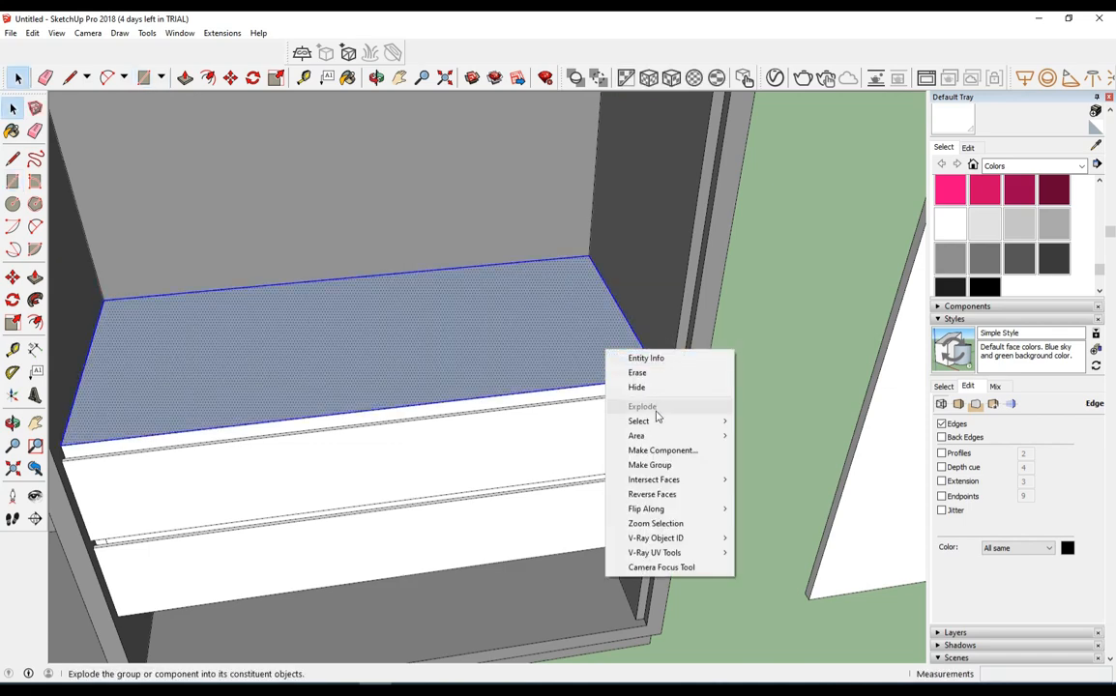
click(639, 464)
- Open the top rectangle's group and pull its face up 20 mm to form the top board
double_click(592, 358)
right_click(593, 354)
click(581, 356)
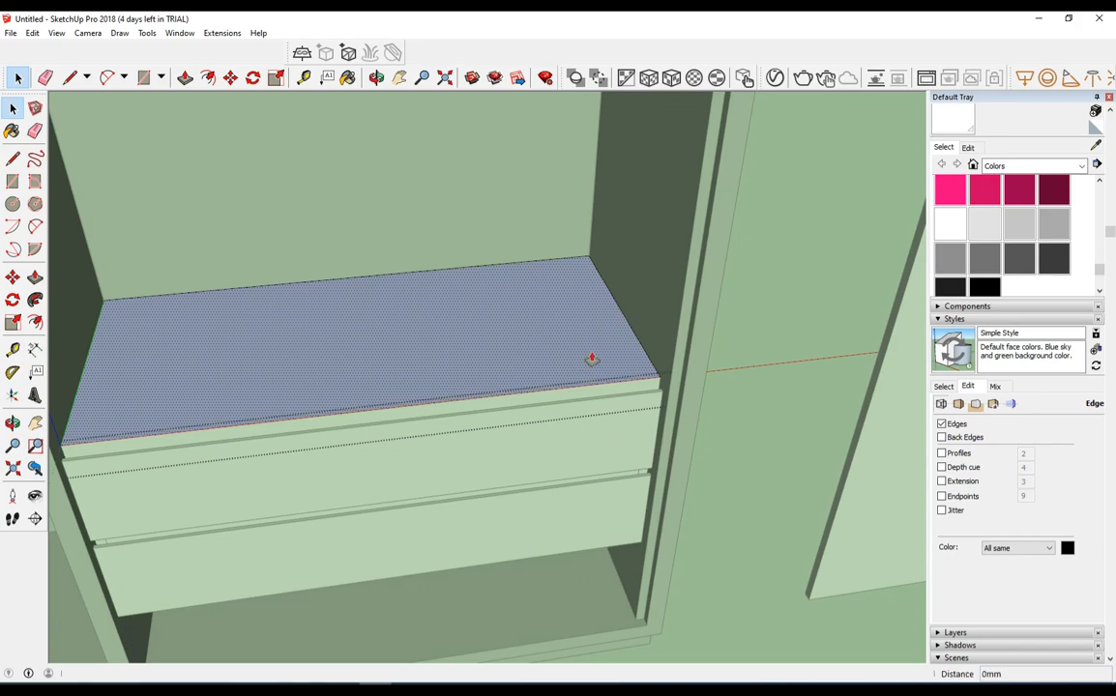
key(p)
click(609, 360)
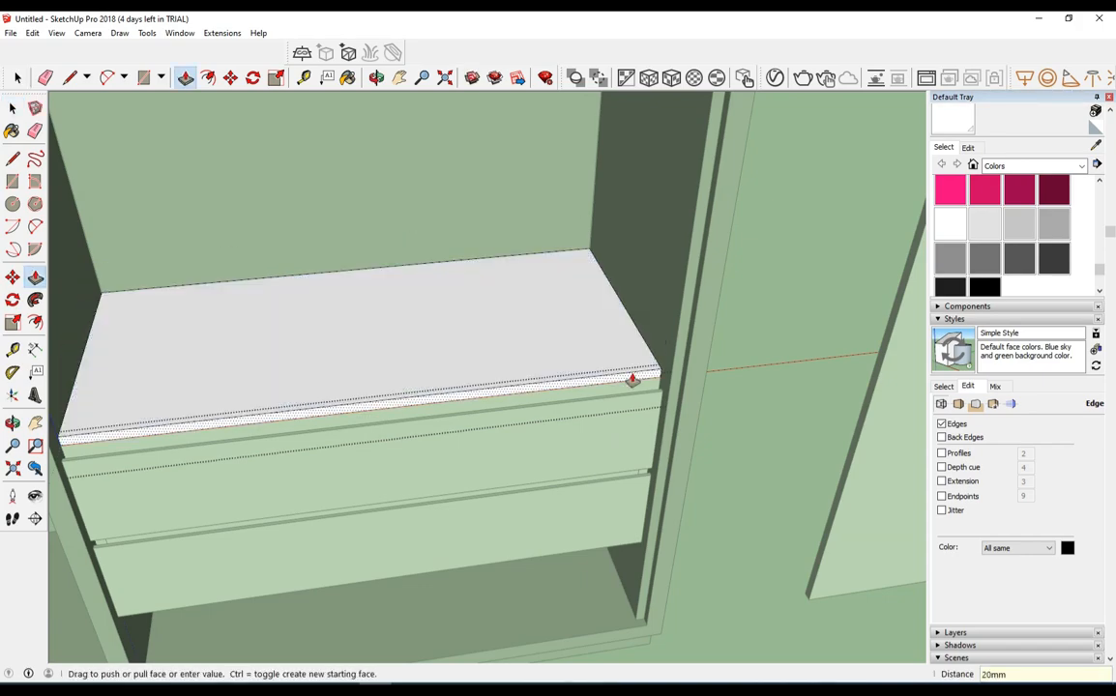
click(645, 399)
- Select the box, both drawer fronts and the top board, and make them one group
middle_drag(648, 399, 825, 299)
scroll(825, 299, down, 3)
shift+middle_drag(780, 341, 637, 519)
scroll(695, 403, down, 2)
scroll(580, 512, up, 3)
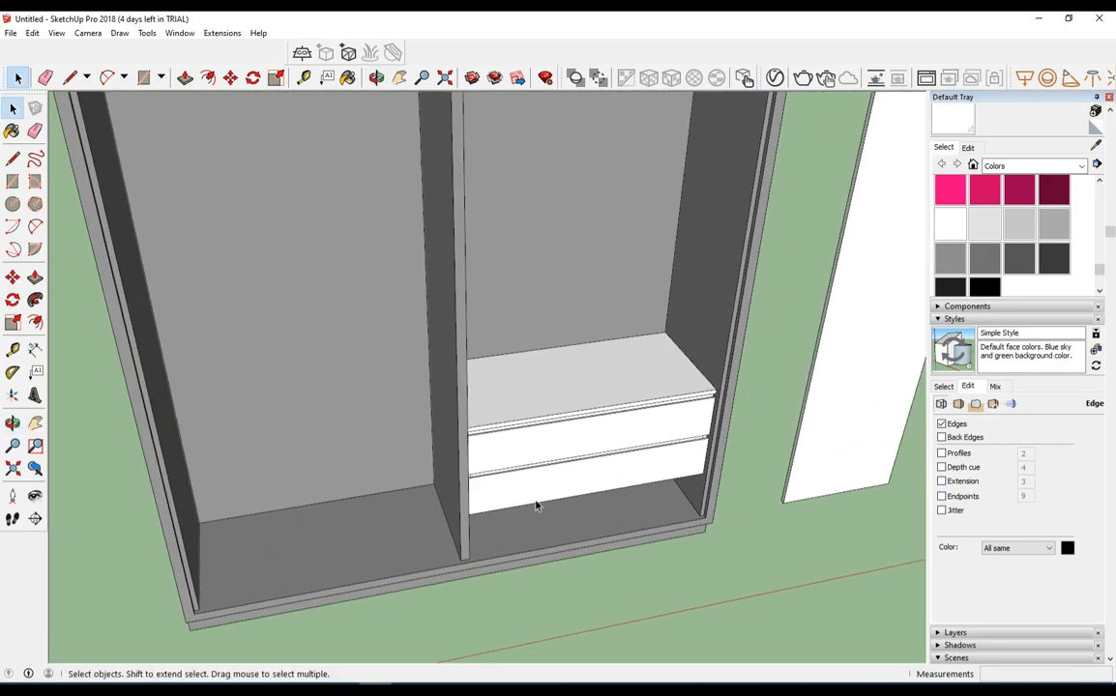
scroll(542, 493, down, 2)
scroll(545, 497, up, 2)
click(545, 496)
right_click(566, 432)
click(495, 421)
right_click(495, 421)
key(Escape)
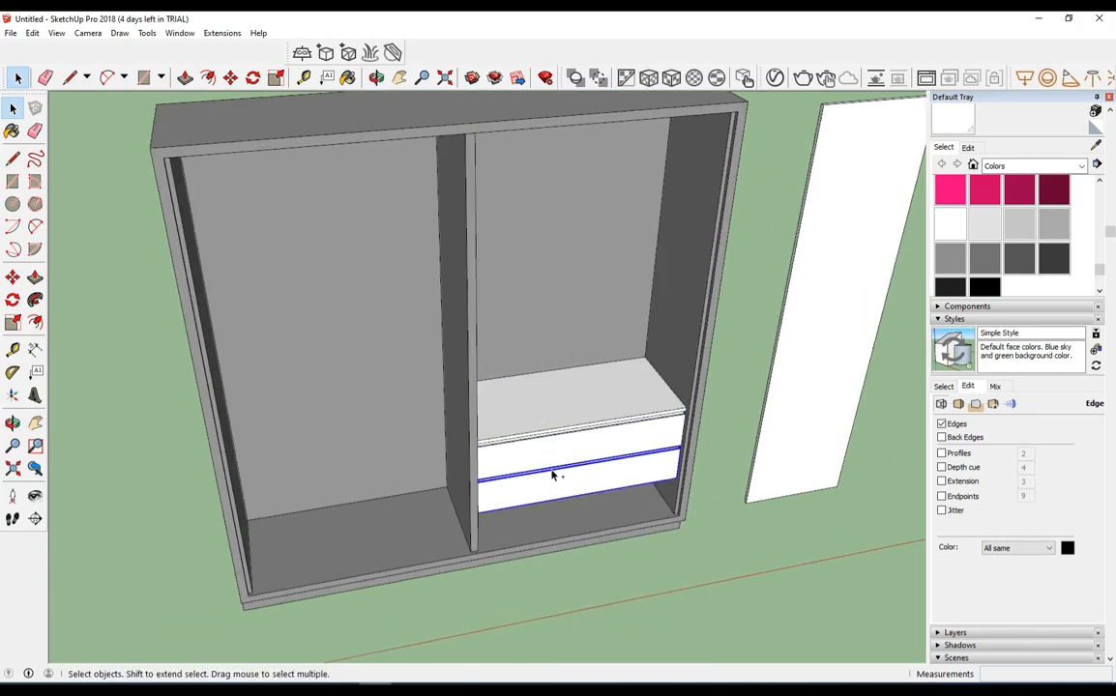
scroll(557, 425, up, 3)
middle_drag(555, 453, 586, 338)
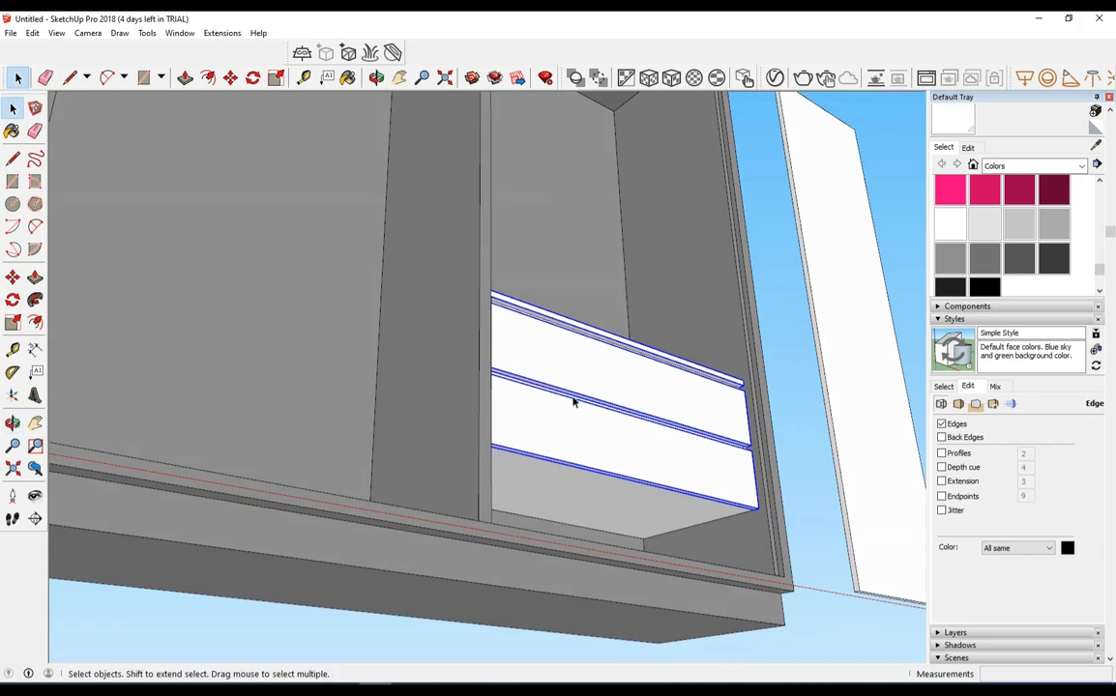
right_click(586, 482)
click(629, 322)
- Convert the grouped drawer unit into a component
middle_drag(634, 326, 510, 487)
right_click(528, 489)
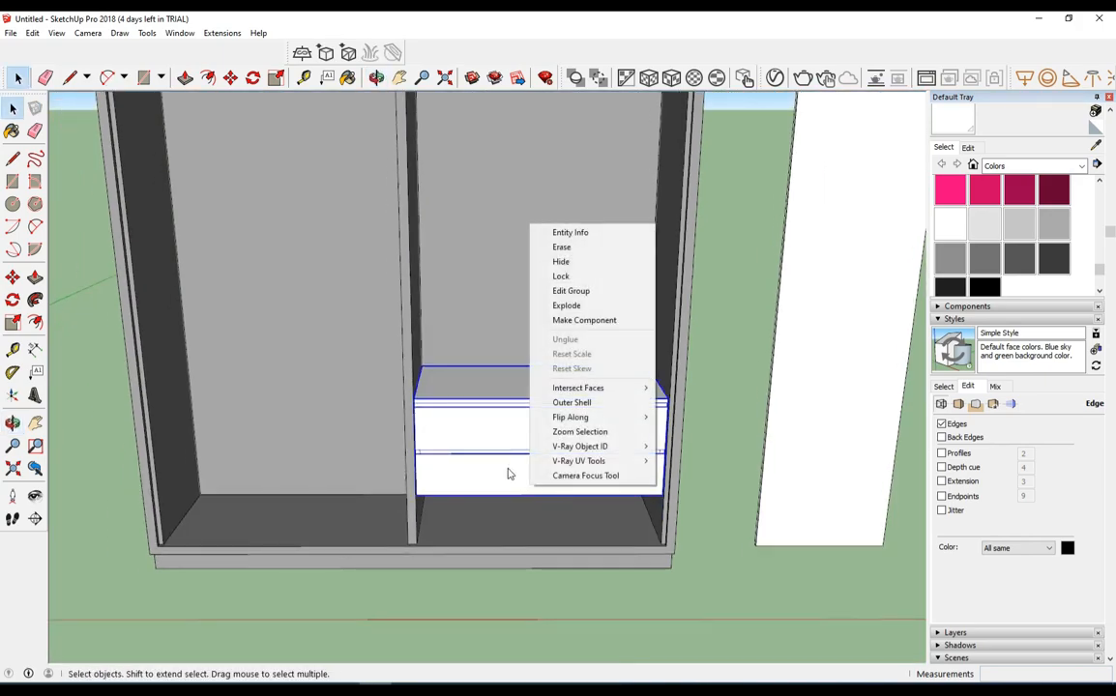
click(585, 320)
click(580, 492)
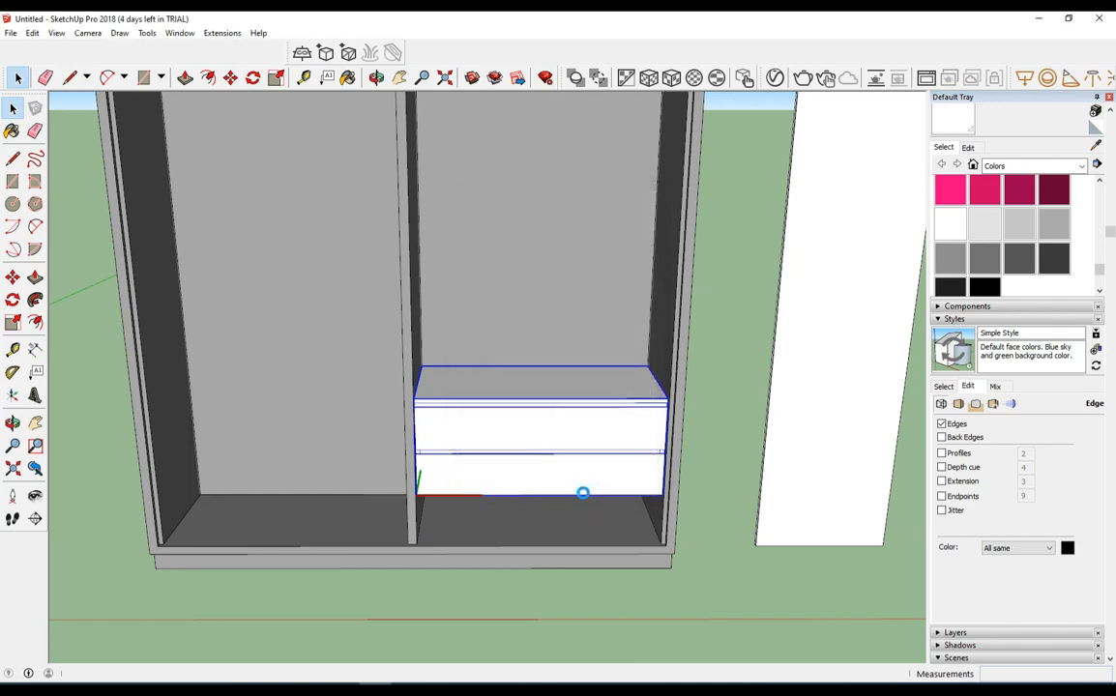
- Copy the two-drawer unit from the right compartment into the left compartment, fitting it between the side panel and the divider
click(417, 540)
key(ctrl)
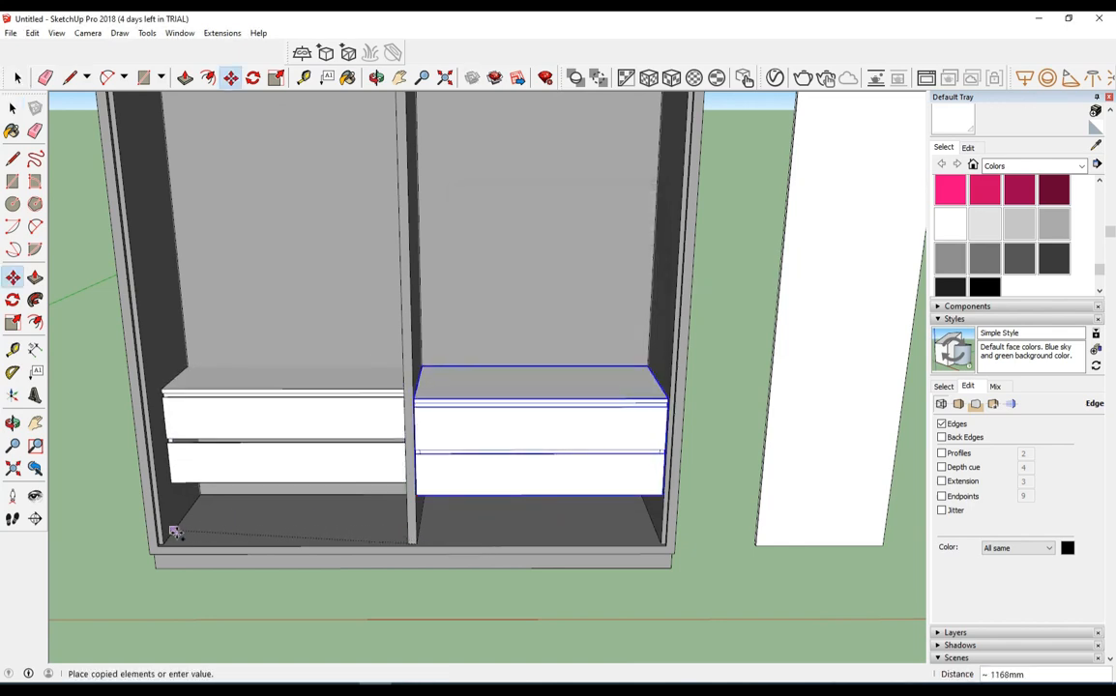
click(153, 542)
right_click(178, 543)
key(Escape)
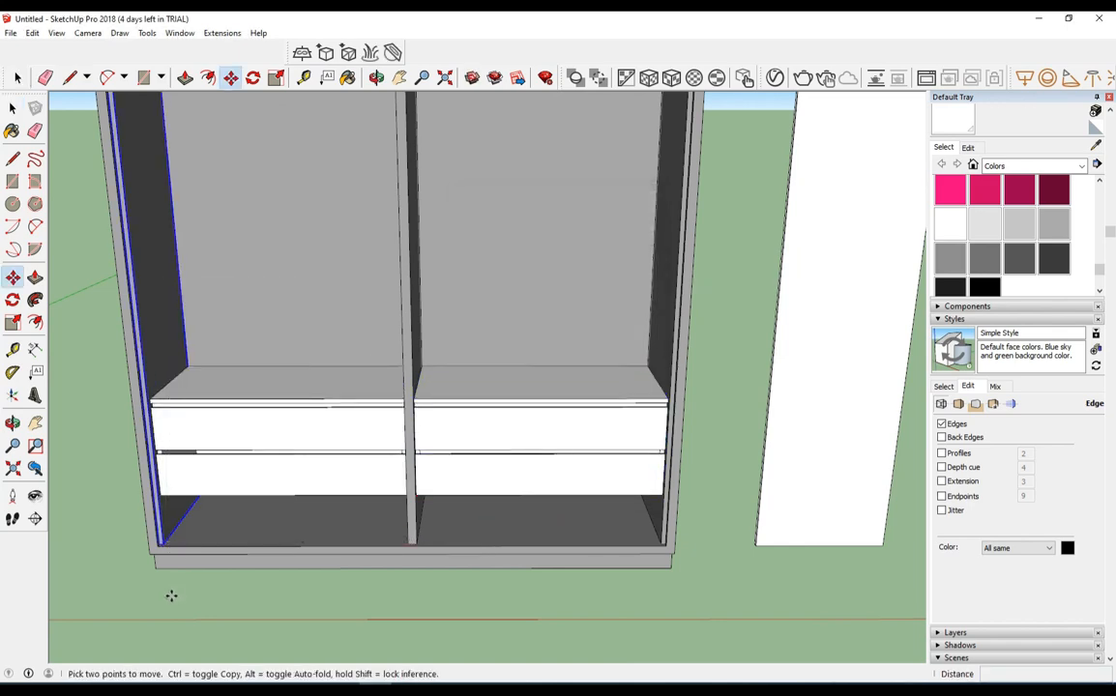
key(space)
click(170, 601)
- Copy the small selected piece beside the divider, at the right unit's drawer gap, across to the left drawer unit
middle_drag(169, 601, 582, 408)
scroll(454, 490, up, 5)
scroll(630, 427, up, 3)
scroll(581, 408, up, 3)
scroll(581, 408, down, 3)
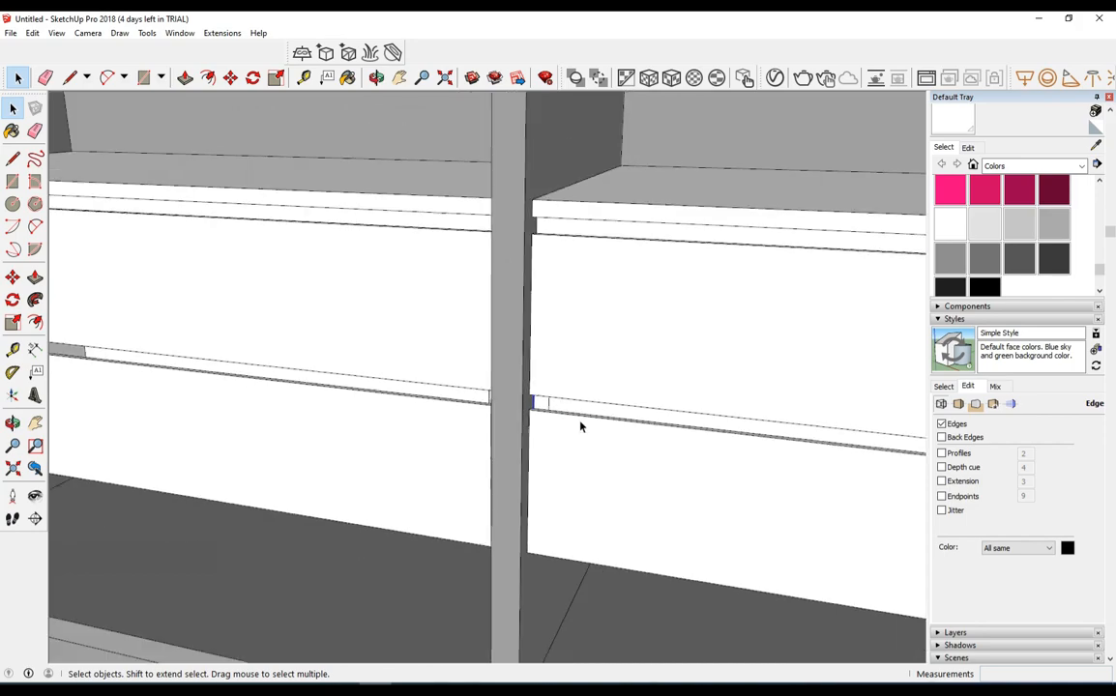
key(m)
click(530, 540)
key(ctrl)
scroll(530, 540, down, 3)
middle_drag(530, 539, 465, 358)
scroll(443, 450, up, 3)
click(384, 452)
scroll(386, 448, down, 2)
key(space)
- Draw a circle of radius 15 mm near the top of the left side panel's inner face and make it a group
scroll(414, 428, down, 5)
scroll(466, 357, up, 5)
key(c)
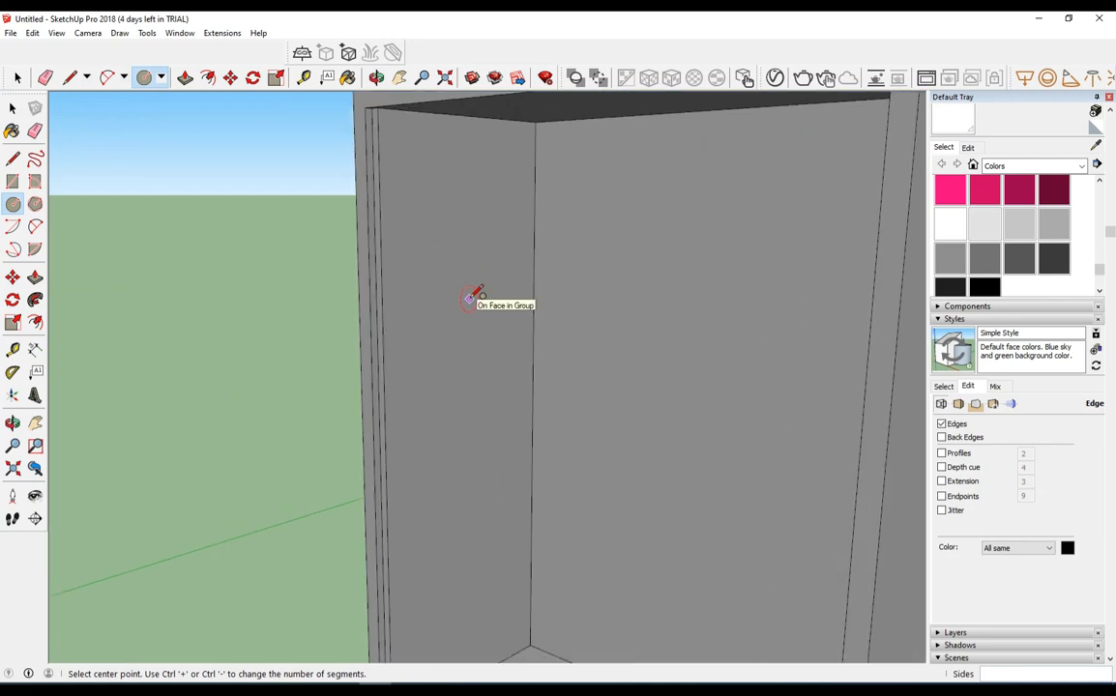
scroll(471, 220, down, 3)
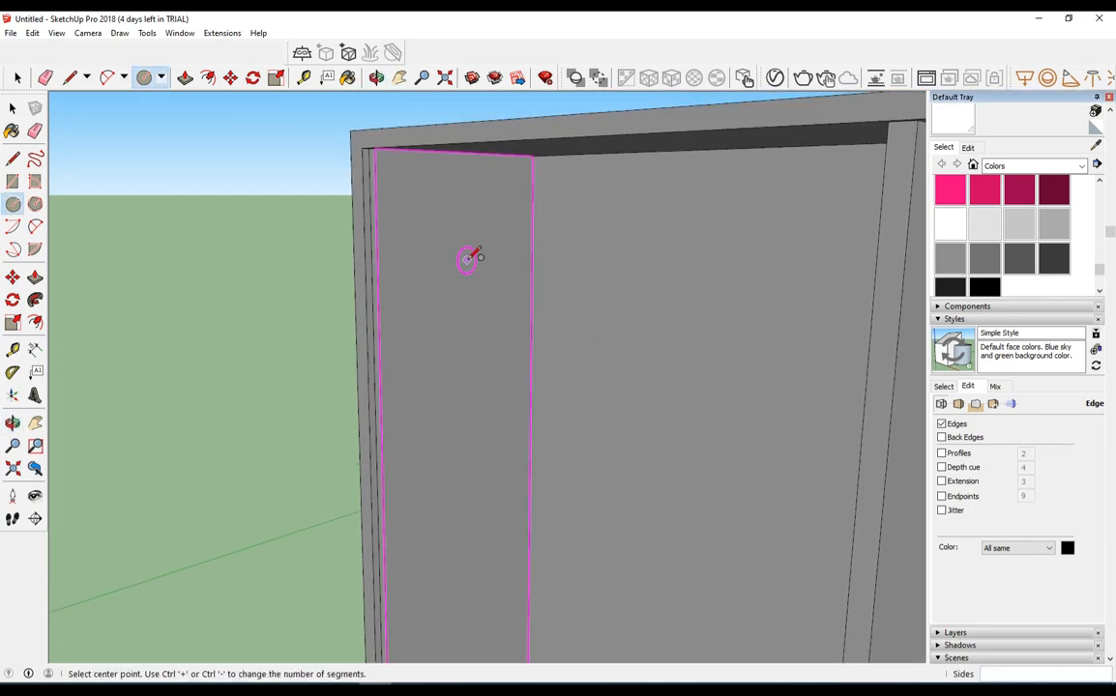
middle_drag(466, 256, 451, 207)
scroll(450, 207, up, 3)
click(495, 207)
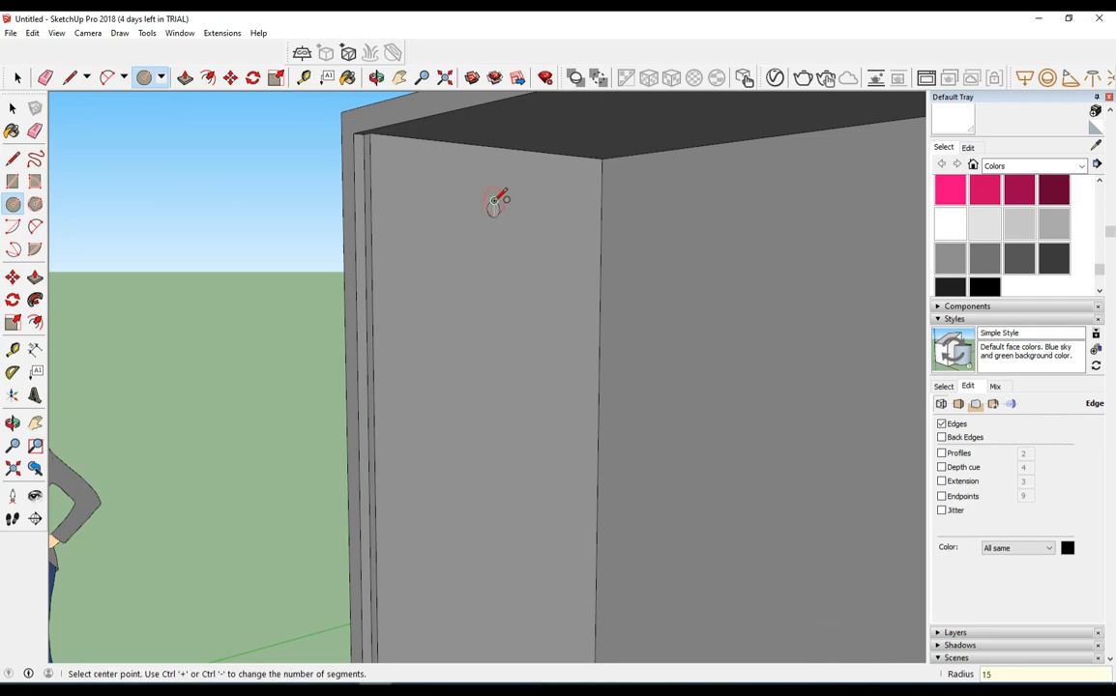
key(space)
scroll(493, 211, up, 2)
right_click(493, 212)
click(532, 326)
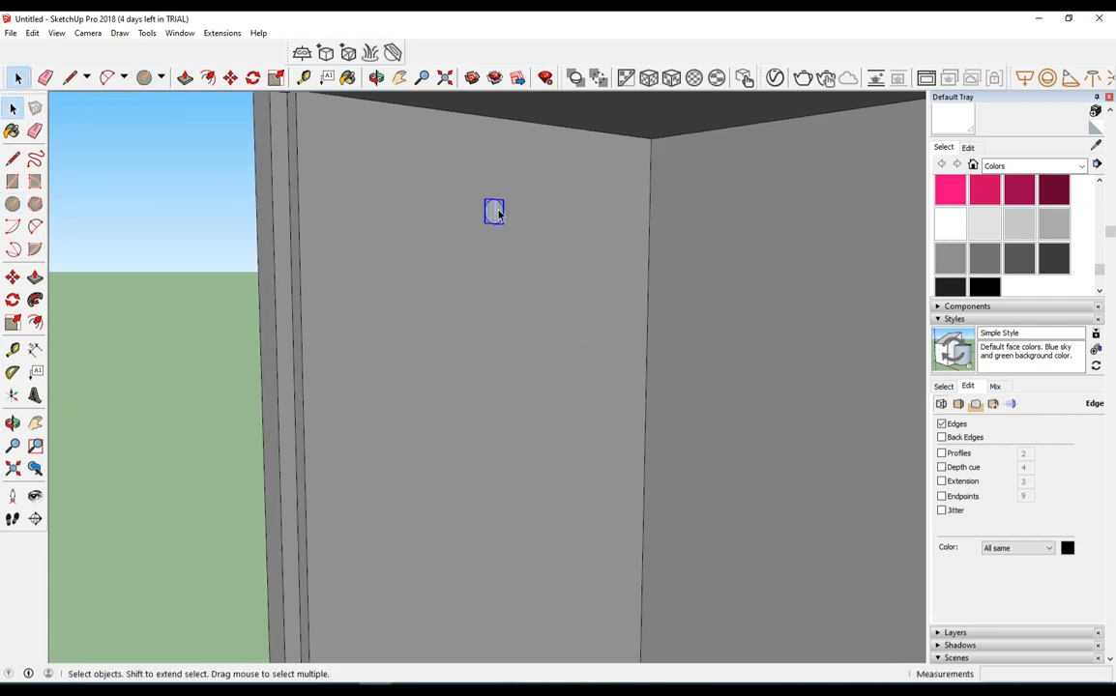
- Open the circle's group and pull its face across to the central divider to form a hanging rail
double_click(493, 211)
scroll(493, 210, down, 2)
scroll(740, 230, down, 3)
shift+middle_drag(767, 228, 597, 358)
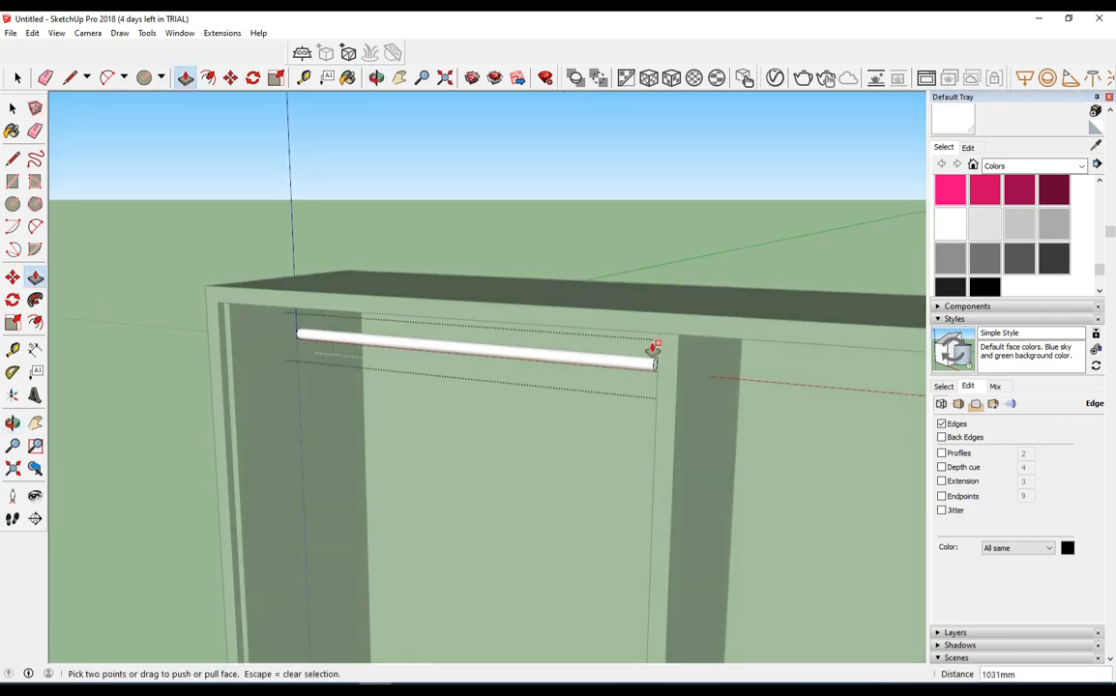
scroll(656, 353, up, 2)
click(663, 314)
key(space)
scroll(667, 307, down, 2)
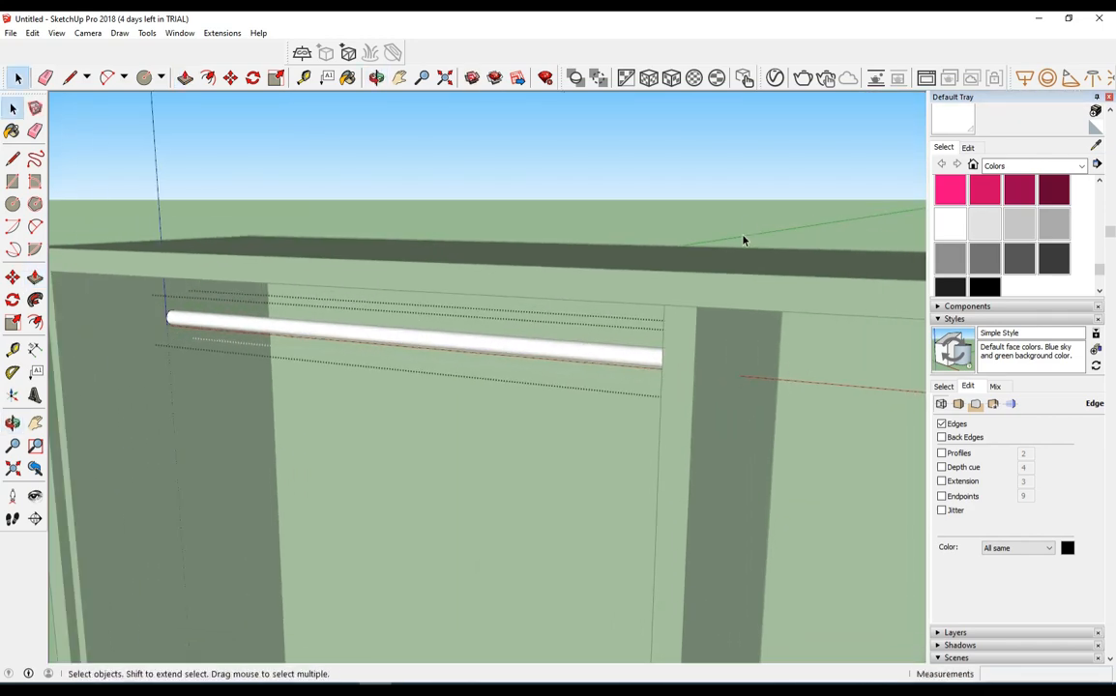
click(679, 294)
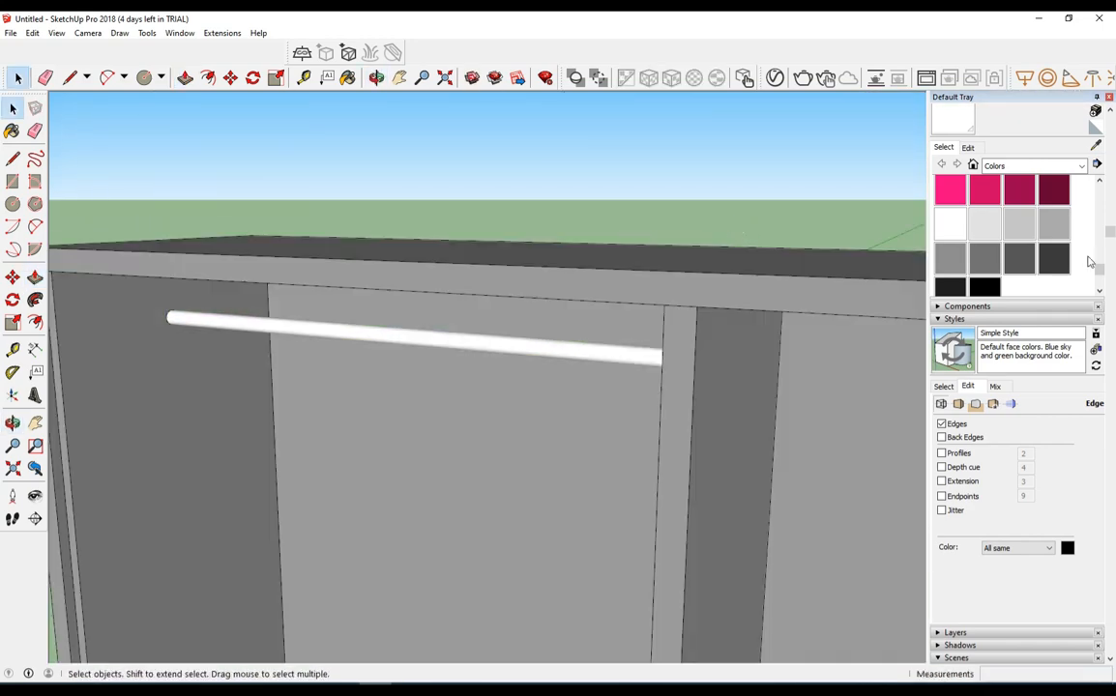
- Paint the hanging rail with the grey carcass colour
click(578, 340)
key(space)
scroll(682, 256, down, 2)
mouse_move(683, 256)
middle_down()
mouse_move(137, 242)
mouse_move(329, 321)
middle_up()
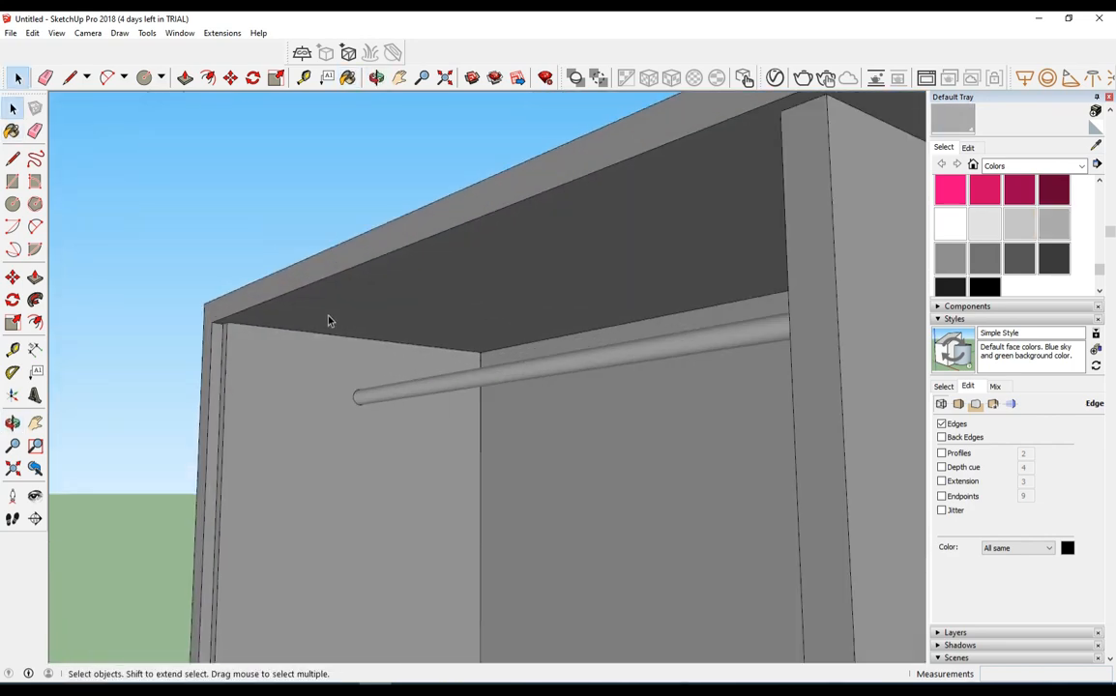
- Select the hanging rail and copy it into the right compartment at the same height
click(364, 398)
scroll(367, 399, up, 2)
middle_drag(373, 400, 501, 426)
key(m)
click(329, 416)
scroll(425, 425, down, 3)
scroll(350, 422, up, 1)
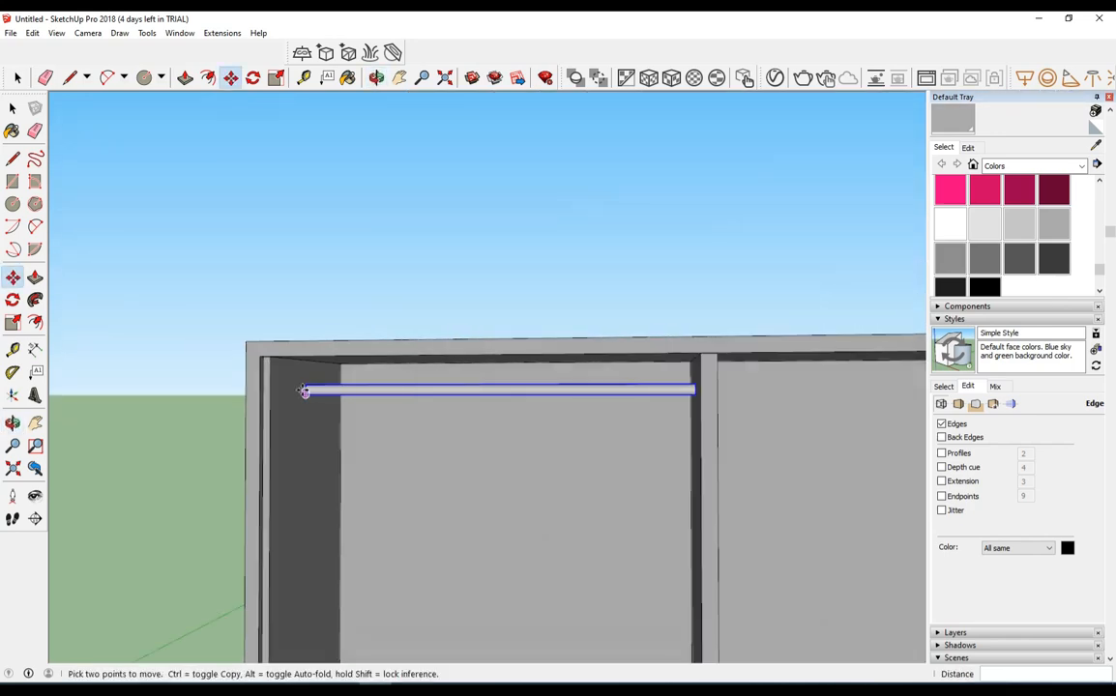
click(719, 355)
shift+middle_drag(633, 407, 440, 429)
scroll(444, 429, down, 3)
key(space)
scroll(651, 435, up, 2)
middle_drag(651, 435, 743, 441)
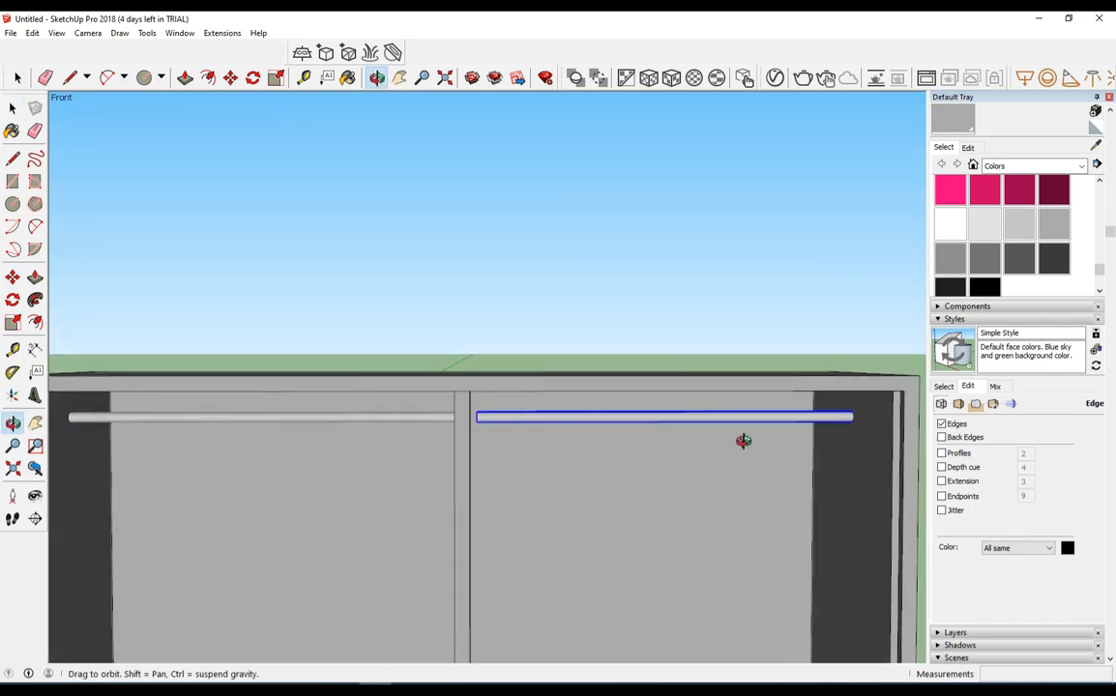
- Move the copied rail sideways so that its end meets the central divider, finishing with a 5 mm shift
scroll(472, 445, up, 3)
scroll(474, 452, up, 2)
mouse_move(474, 452)
middle_down()
mouse_move(535, 468)
mouse_move(480, 446)
middle_up()
key(m)
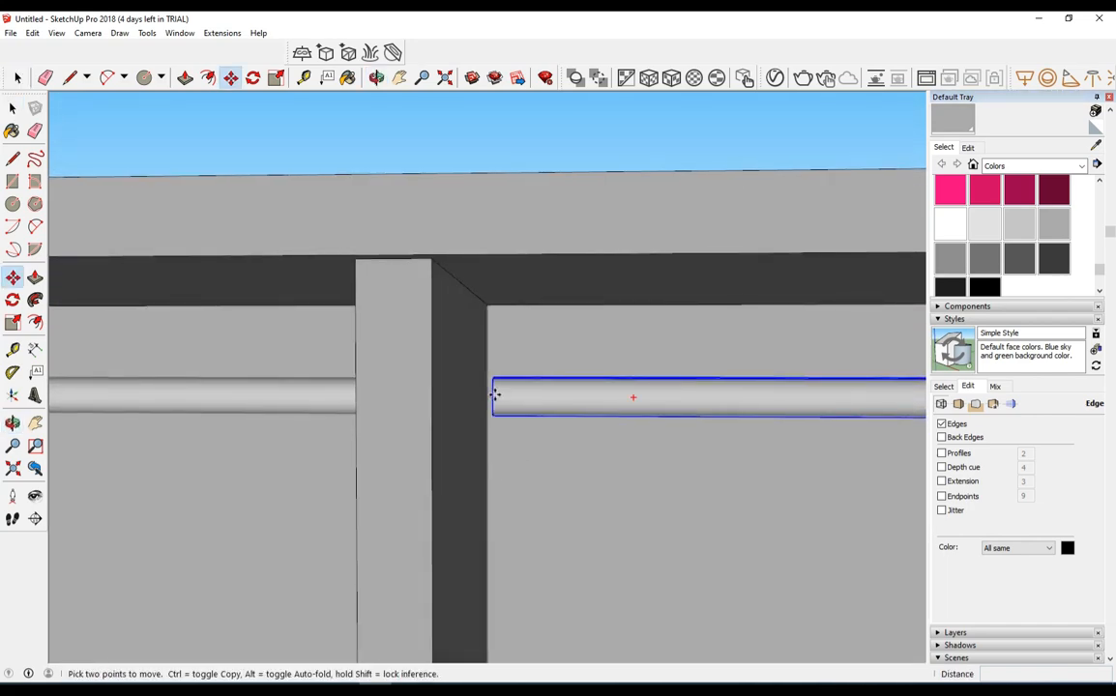
click(474, 392)
key(space)
middle_drag(474, 392, 463, 436)
scroll(465, 435, up, 5)
key(m)
click(475, 404)
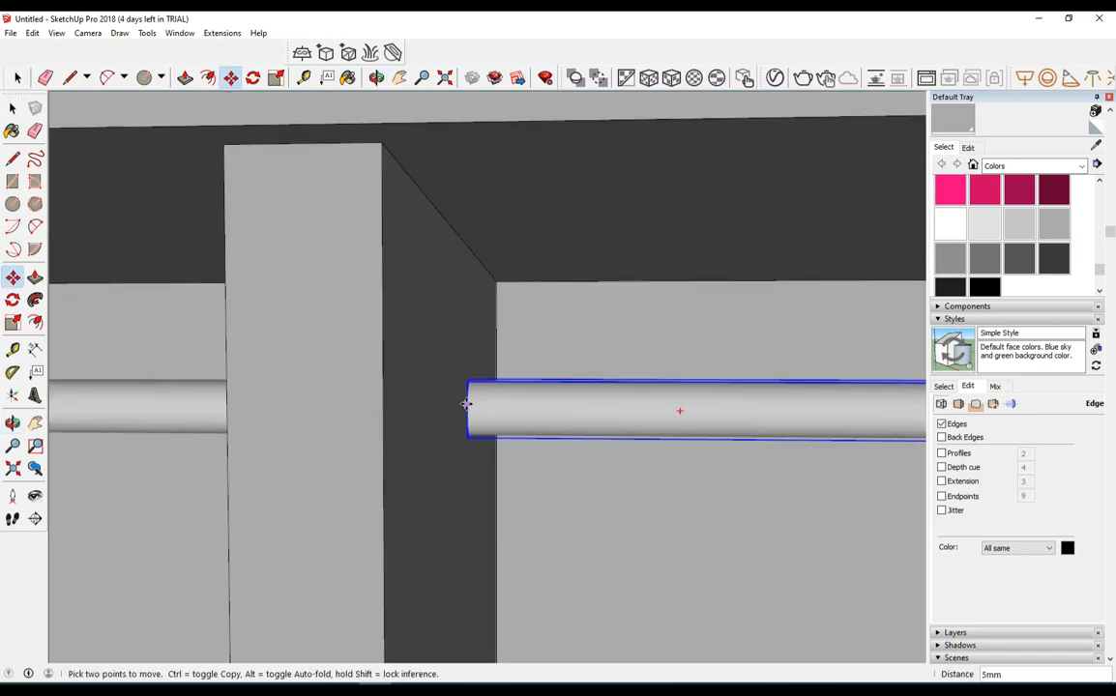
key(space)
scroll(466, 432, down, 5)
click(670, 451)
middle_drag(670, 451, 662, 443)
scroll(663, 443, down, 3)
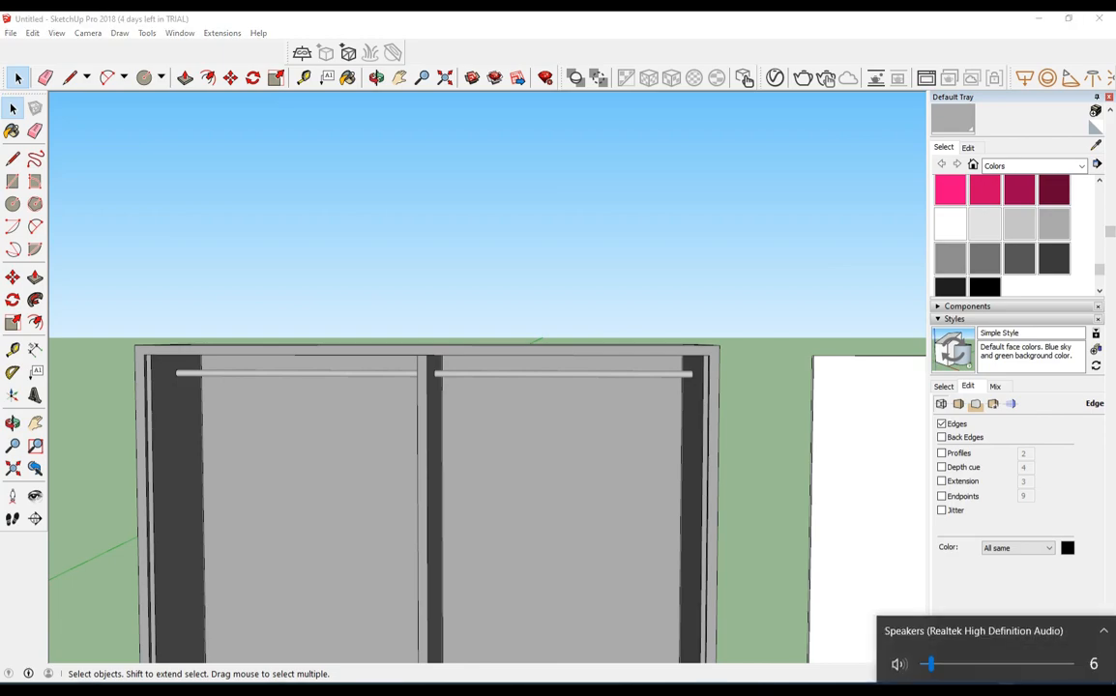
middle_drag(751, 411, 598, 433)
scroll(610, 557, down, 3)
scroll(581, 433, up, 1)
middle_drag(506, 428, 684, 473)
double_click(526, 268)
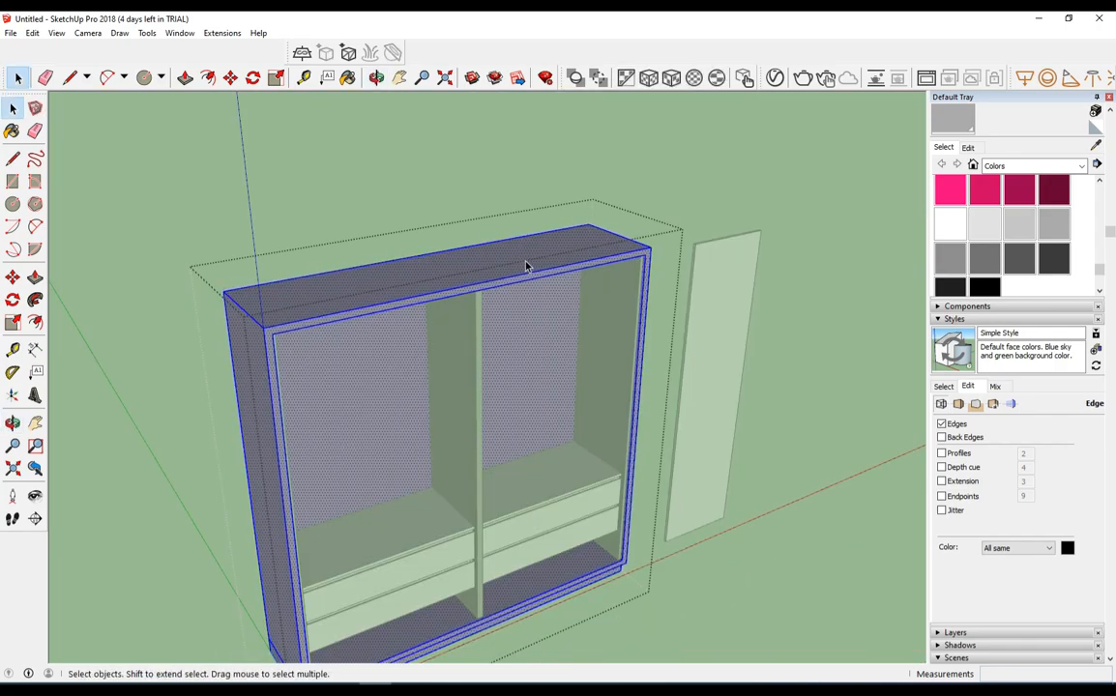
click(723, 358)
- Select the freestanding white door and move it by its lower corner into the front opening of the left compartment
middle_drag(722, 359, 705, 466)
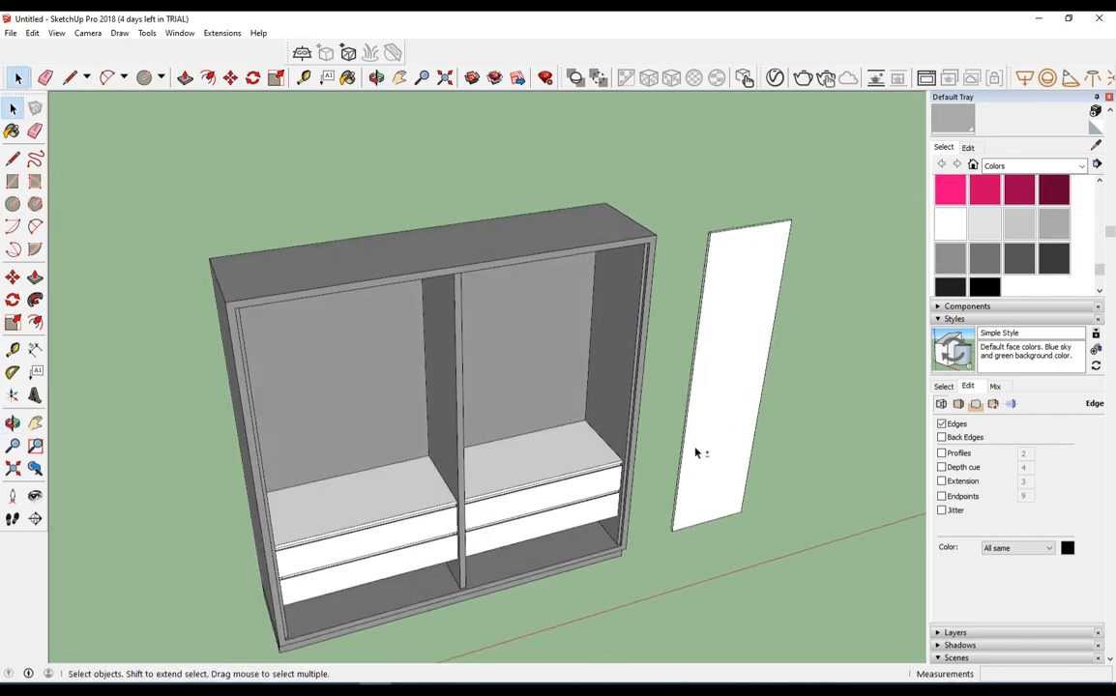
scroll(705, 465, down, 2)
middle_drag(631, 496, 677, 489)
scroll(724, 496, up, 2)
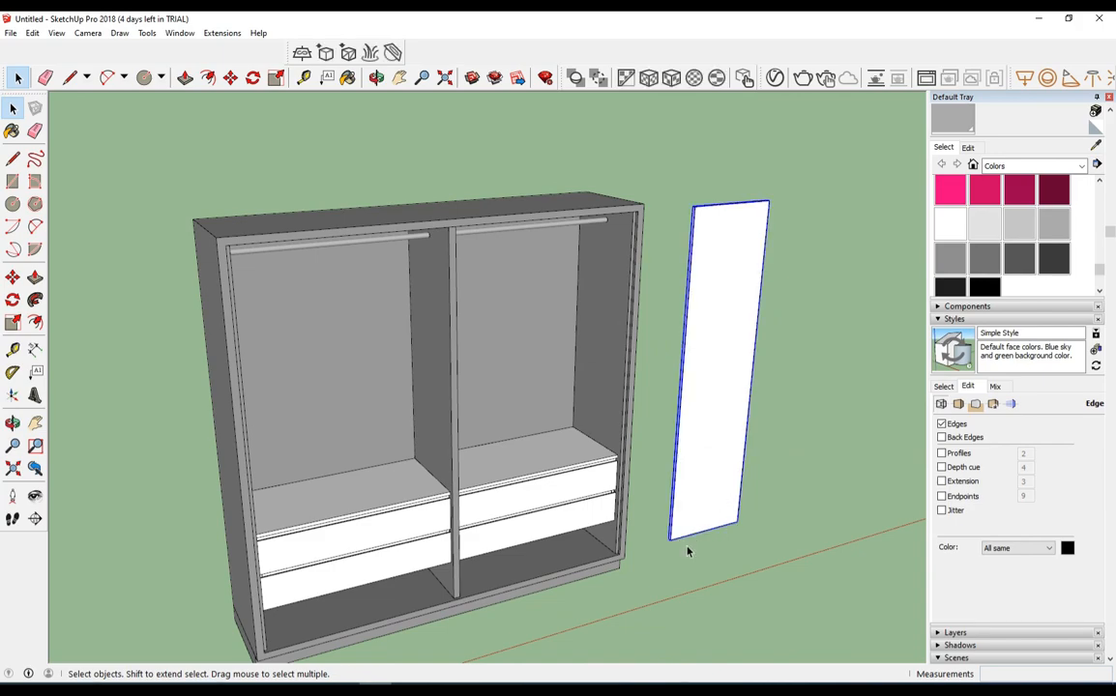
key(m)
scroll(681, 561, up, 3)
click(670, 535)
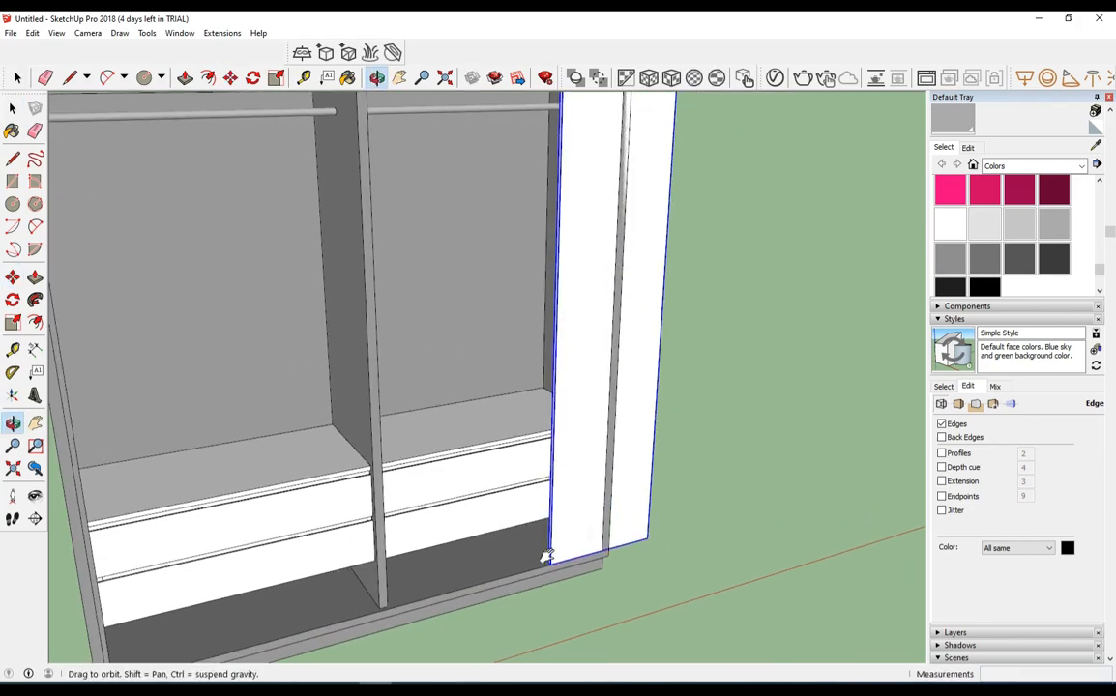
shift+middle_drag(545, 562, 785, 462)
scroll(448, 529, up, 3)
scroll(369, 573, up, 1)
scroll(369, 573, up, 1)
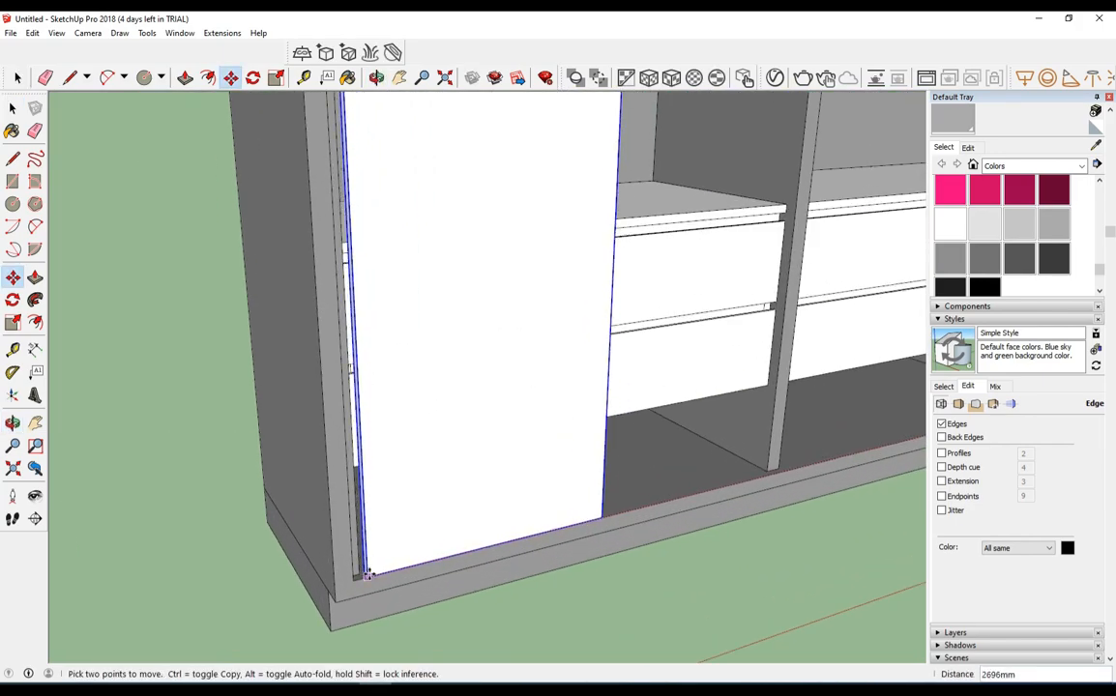
- Move the door about 58 mm to the inner corner of the left side panel, temporarily displaying back edges
scroll(375, 573, up, 2)
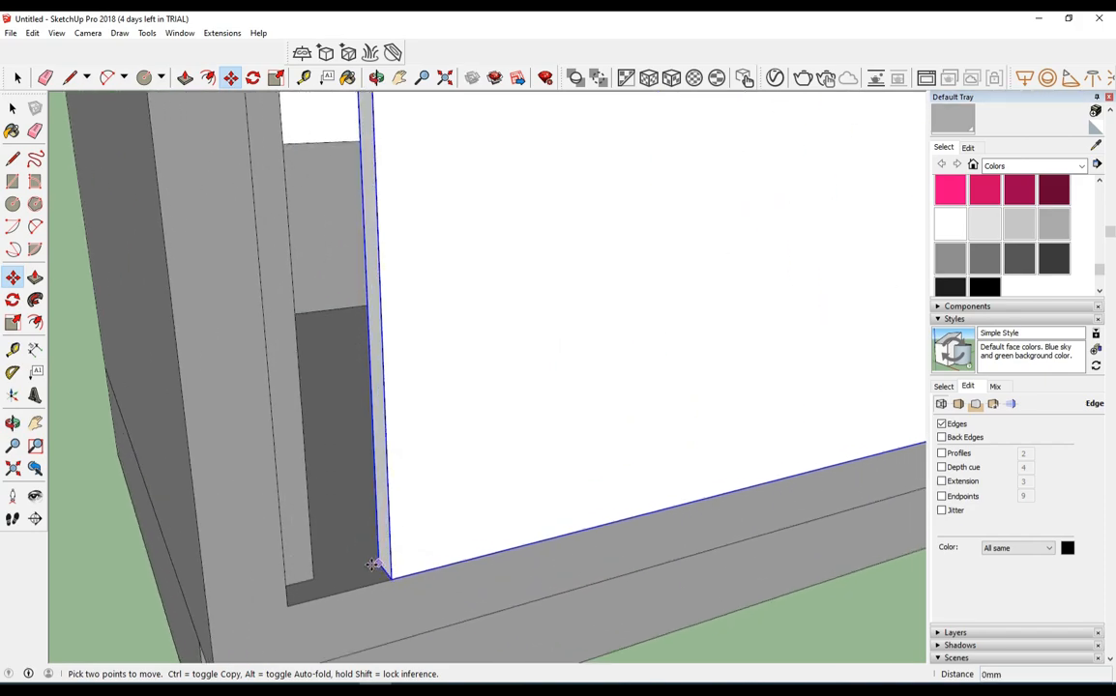
key(k)
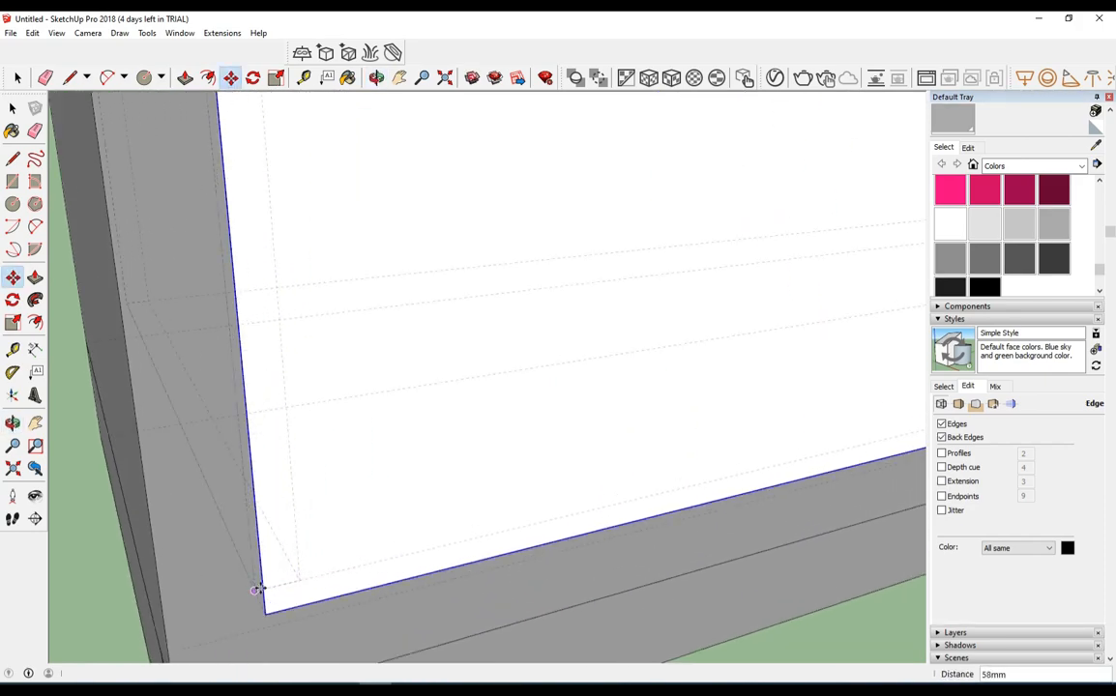
scroll(254, 588, down, 10)
key(k)
key(space)
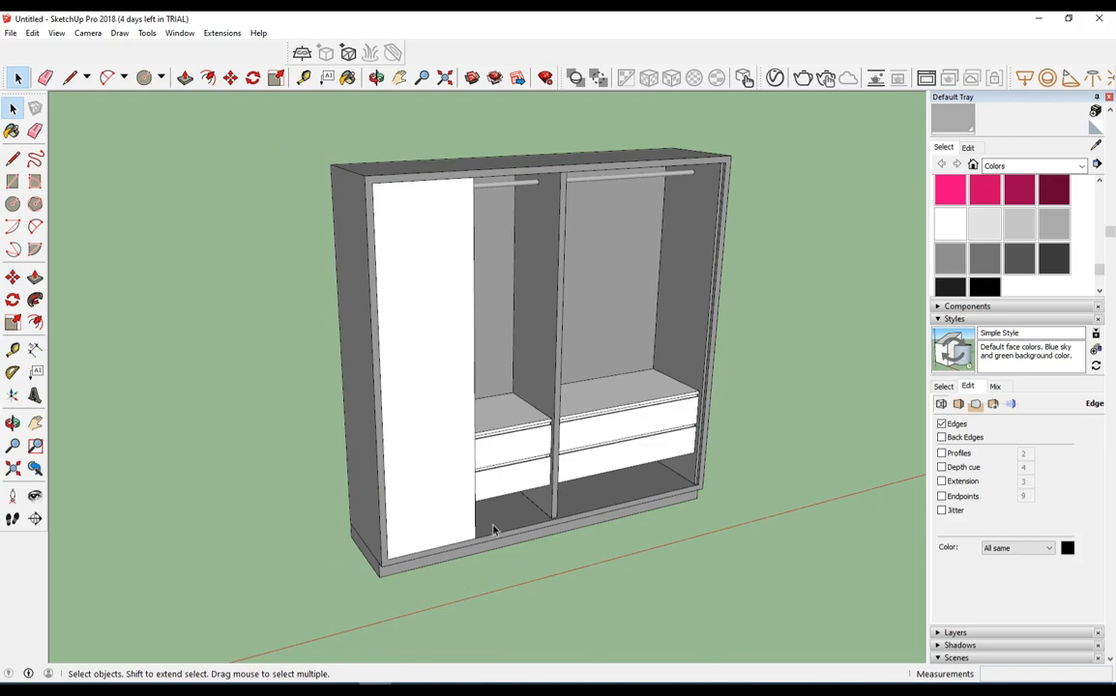
- Open the carcass group and try to push or pull the underside of the top board
middle_drag(493, 530, 356, 424)
scroll(393, 372, up, 2)
scroll(394, 372, down, 3)
middle_drag(402, 368, 416, 162)
scroll(420, 276, up, 3)
middle_drag(435, 331, 428, 294)
click(430, 296)
key(p)
scroll(435, 296, up, 2)
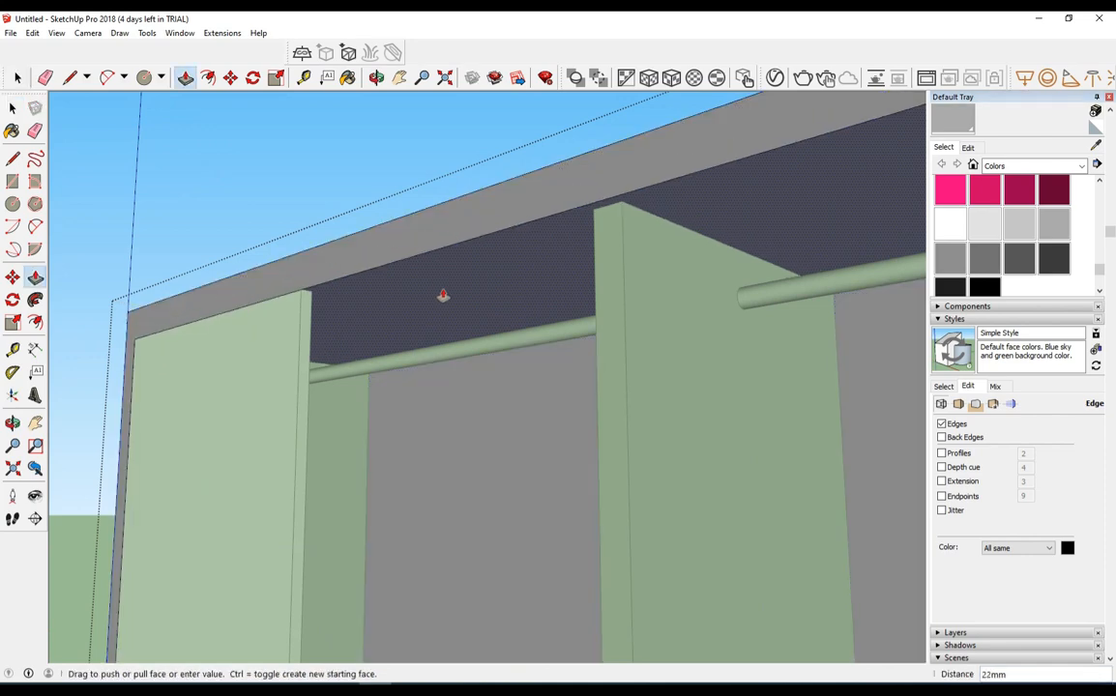
middle_drag(442, 295, 333, 305)
key(space)
- Copy the front edge of the top board's underside inward to line up with the back of the door
key(m)
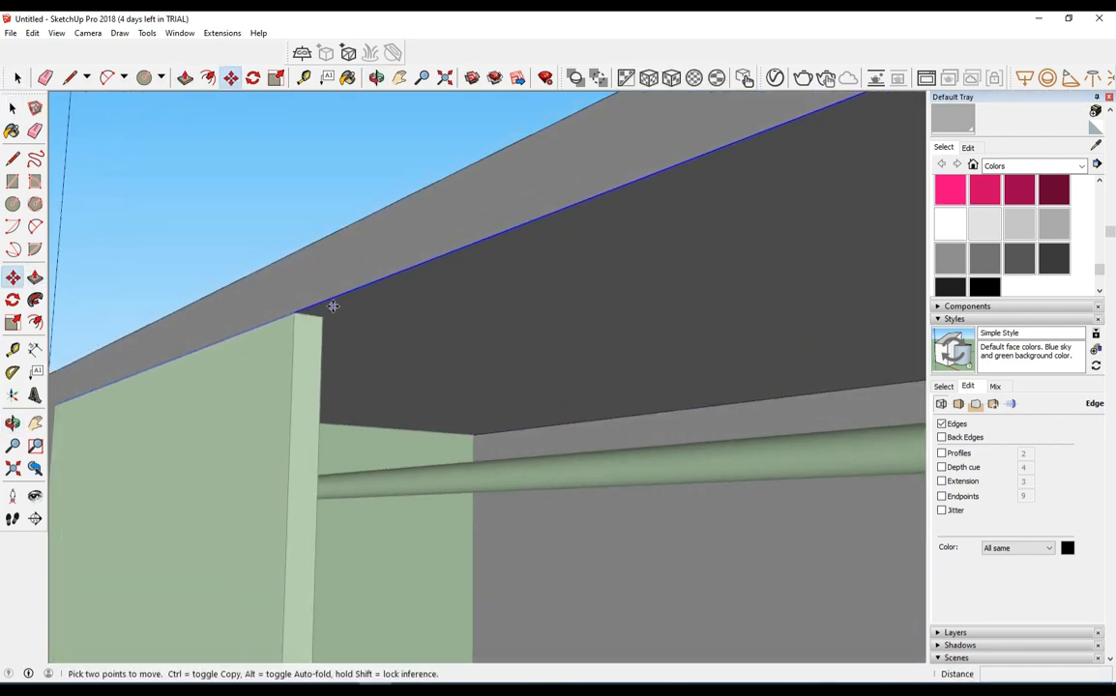
click(329, 302)
key(ctrl)
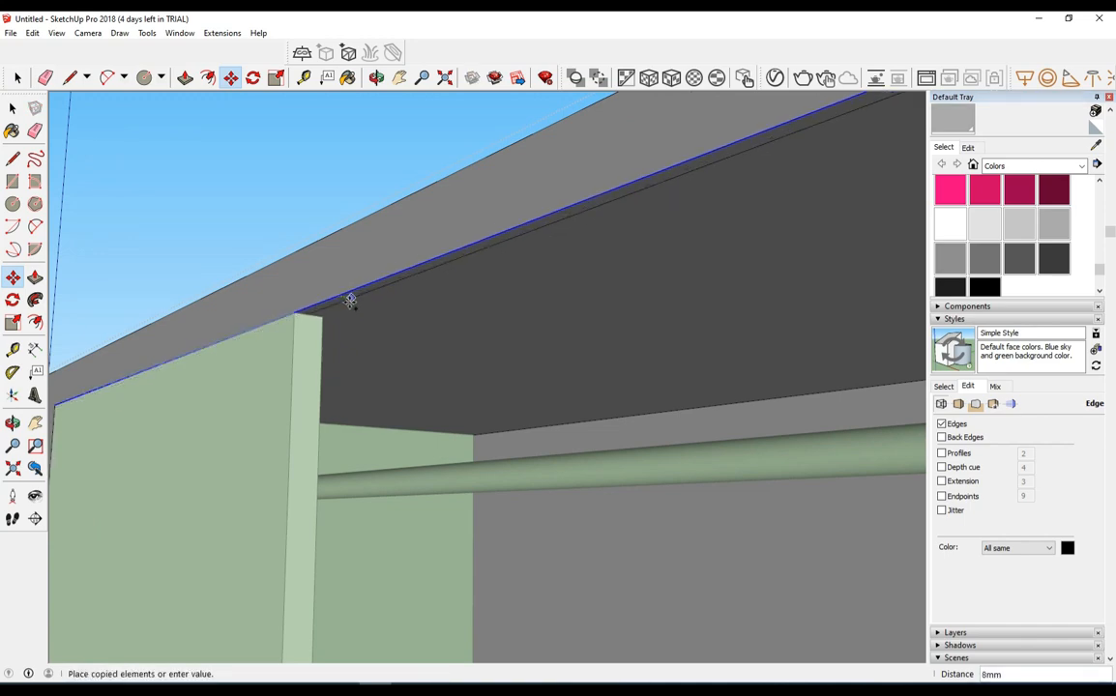
click(384, 327)
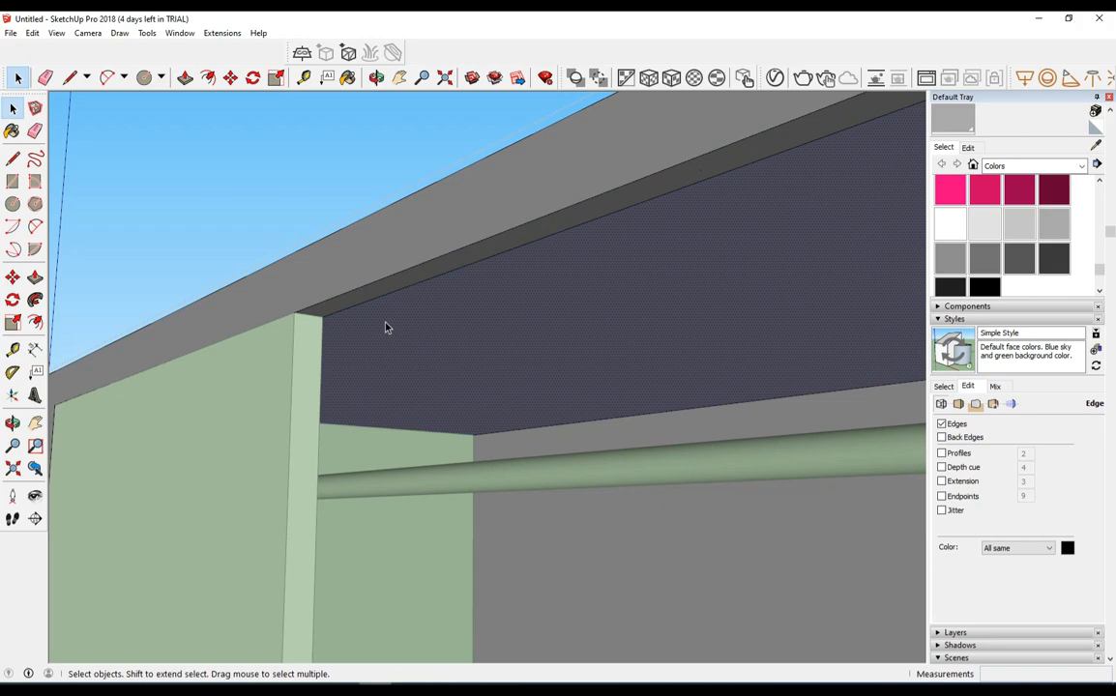
- Pull the underside face behind the copied edge down to form a stop behind the door, and leave the carcass group
key(p)
drag(403, 326, 406, 363)
key(Return)
scroll(407, 363, down, 3)
key(space)
click(222, 228)
- Copy the left door sideways by one door width so that the second door sits directly against the first
middle_drag(219, 232, 293, 472)
scroll(364, 398, up, 2)
scroll(381, 391, up, 2)
scroll(310, 369, down, 3)
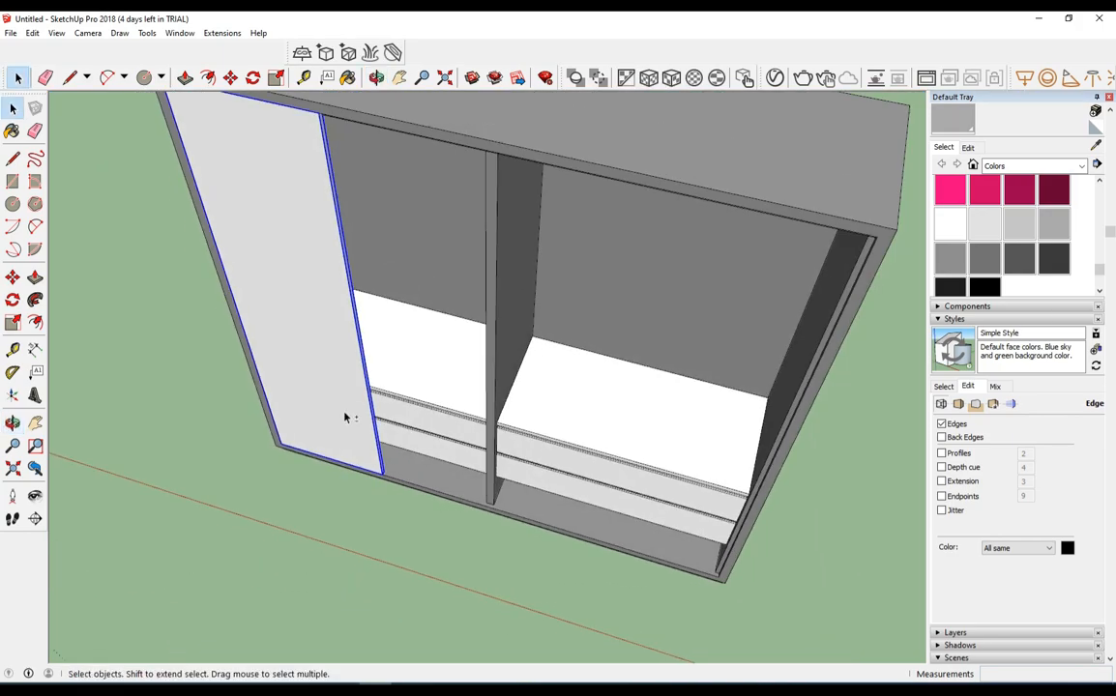
scroll(406, 435, up, 2)
middle_drag(384, 443, 592, 472)
scroll(417, 463, up, 3)
key(m)
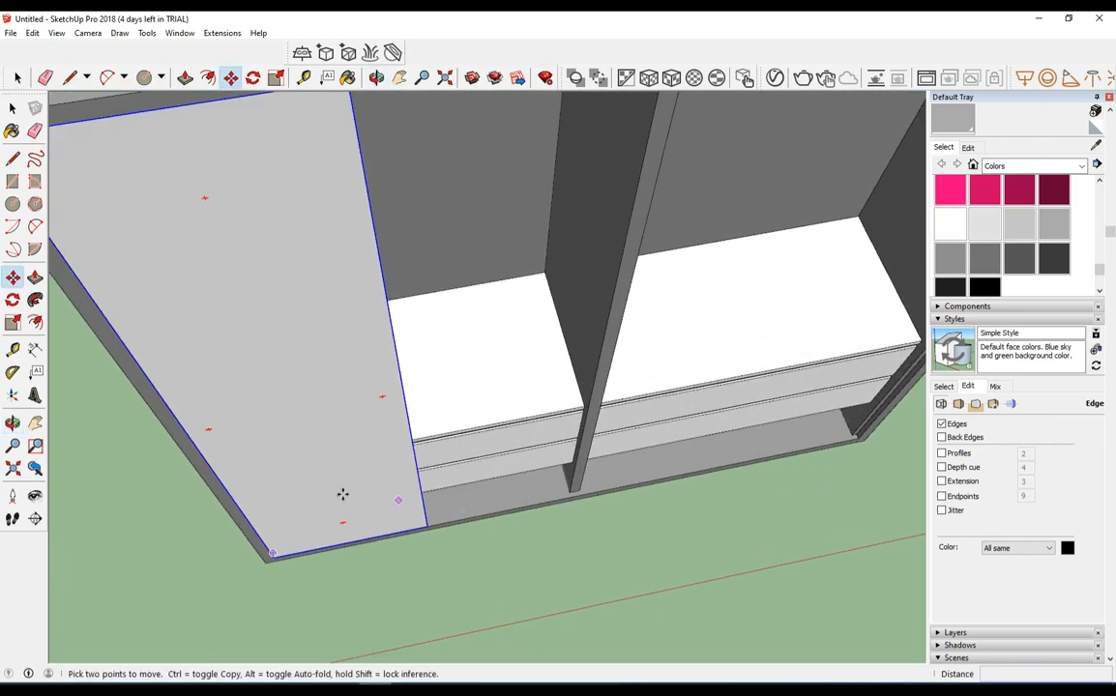
click(190, 434)
key(ctrl)
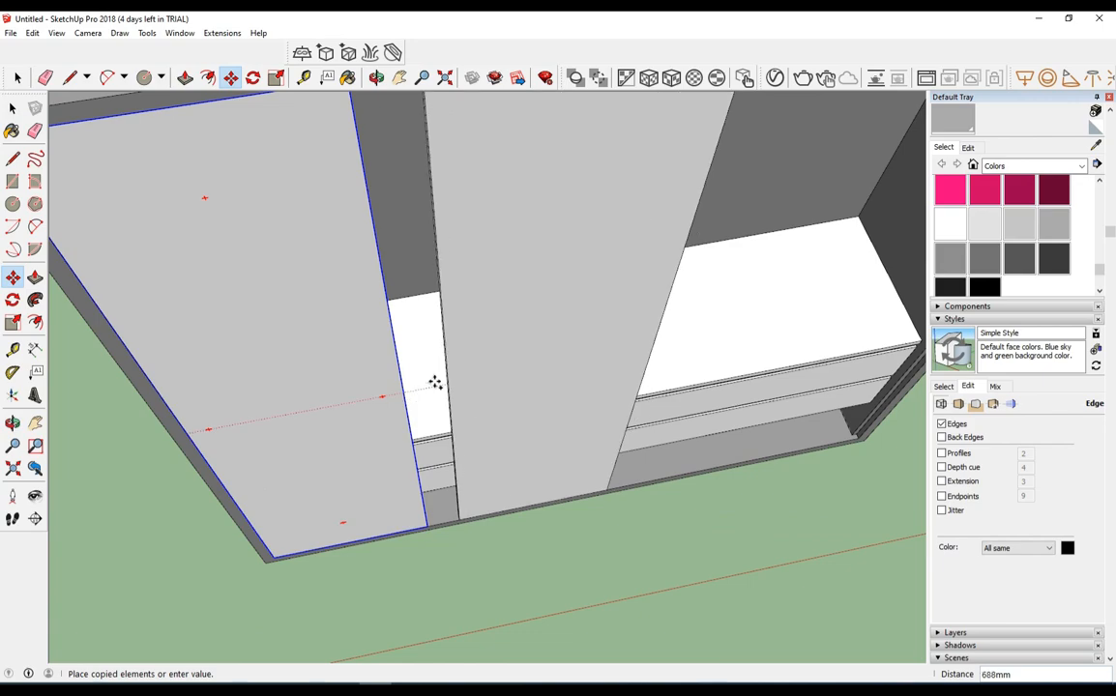
click(403, 386)
scroll(404, 385, down, 2)
key(space)
click(476, 528)
- Open the second door's group and draw a 20 by 20 mm square on its front face at the left edge
middle_drag(476, 528, 430, 378)
scroll(430, 378, up, 3)
triple_click(430, 378)
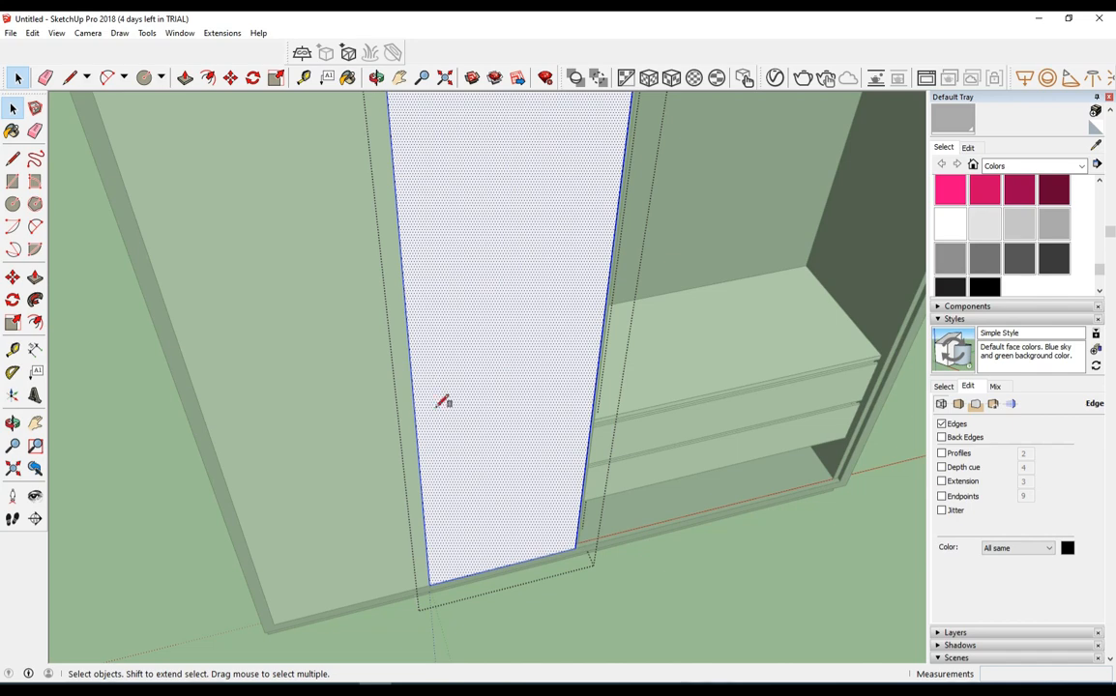
key(r)
scroll(425, 375, up, 1)
click(407, 346)
scroll(434, 510, up, 1)
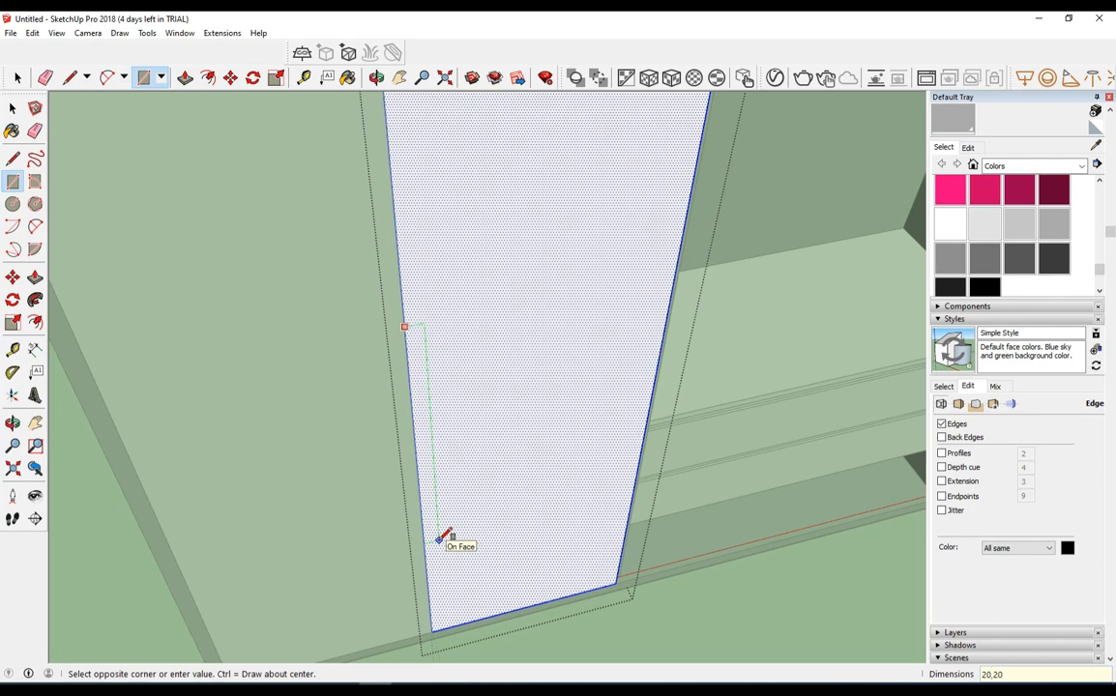
key(Return)
key(space)
- Stretch the 20 mm square into a long vertical strip by moving its lower edge down 1000 mm
scroll(435, 334, up, 1)
click(397, 326)
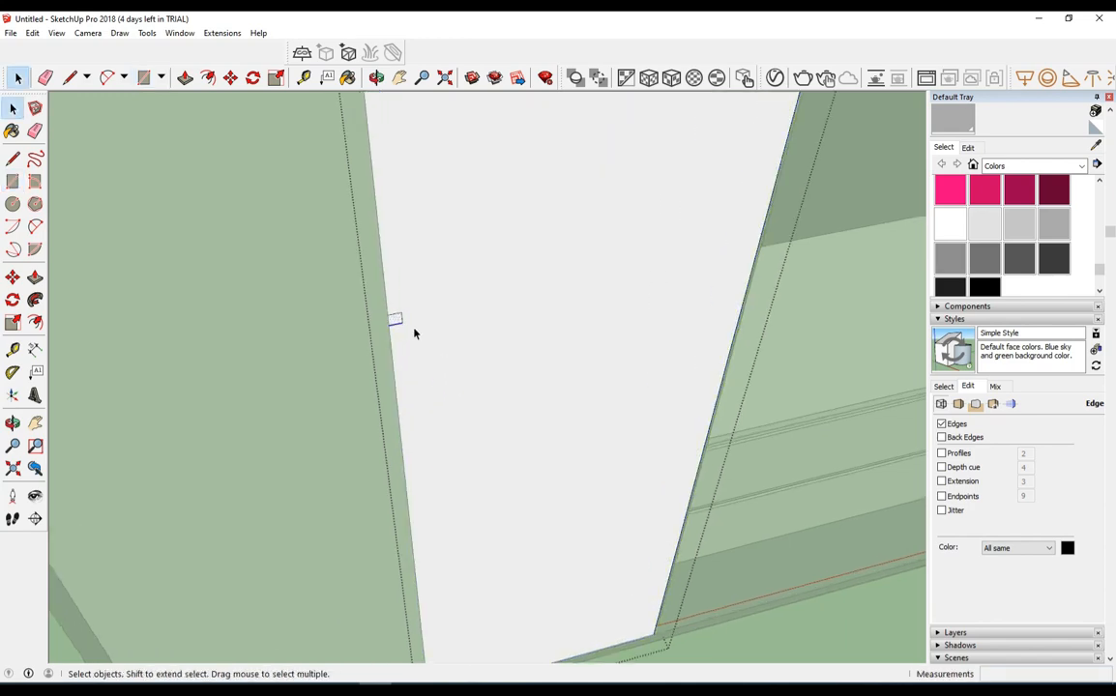
key(m)
scroll(413, 334, down, 1)
click(413, 334)
text(10)
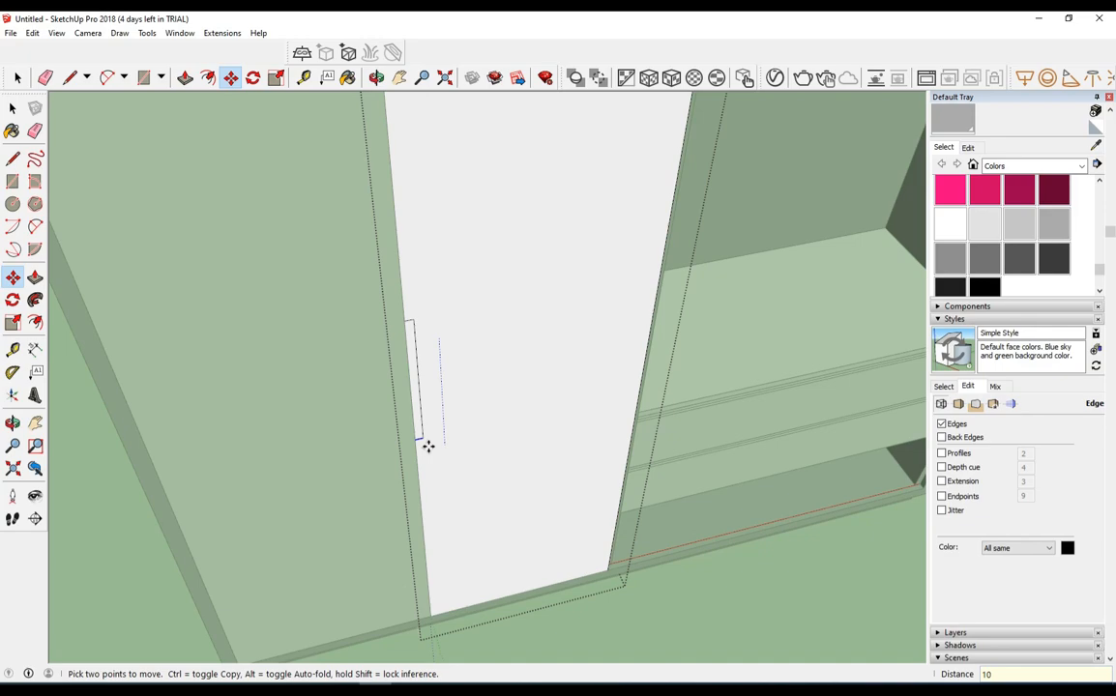
text(00)
key(Return)
- Push the strip 10 mm into the second door to form the grip recess, and leave the door's group
scroll(429, 446, down, 3)
middle_drag(432, 477, 661, 535)
key(space)
scroll(512, 534, up, 5)
scroll(434, 503, up, 3)
key(p)
click(421, 518)
text(10)
key(Return)
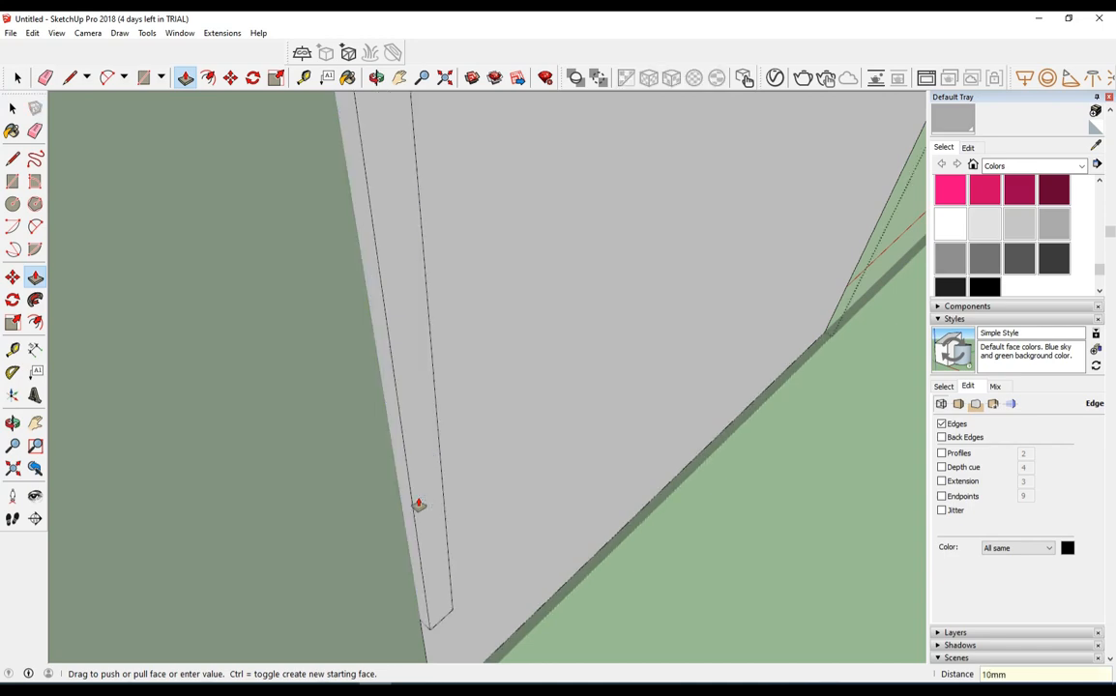
key(Return)
key(space)
scroll(424, 514, down, 4)
middle_drag(722, 548, 394, 514)
scroll(394, 512, down, 4)
middle_drag(451, 571, 436, 548)
- Try a slanted line across the bottom face of the grip recess to its outer corner, and undo it
scroll(460, 436, up, 4)
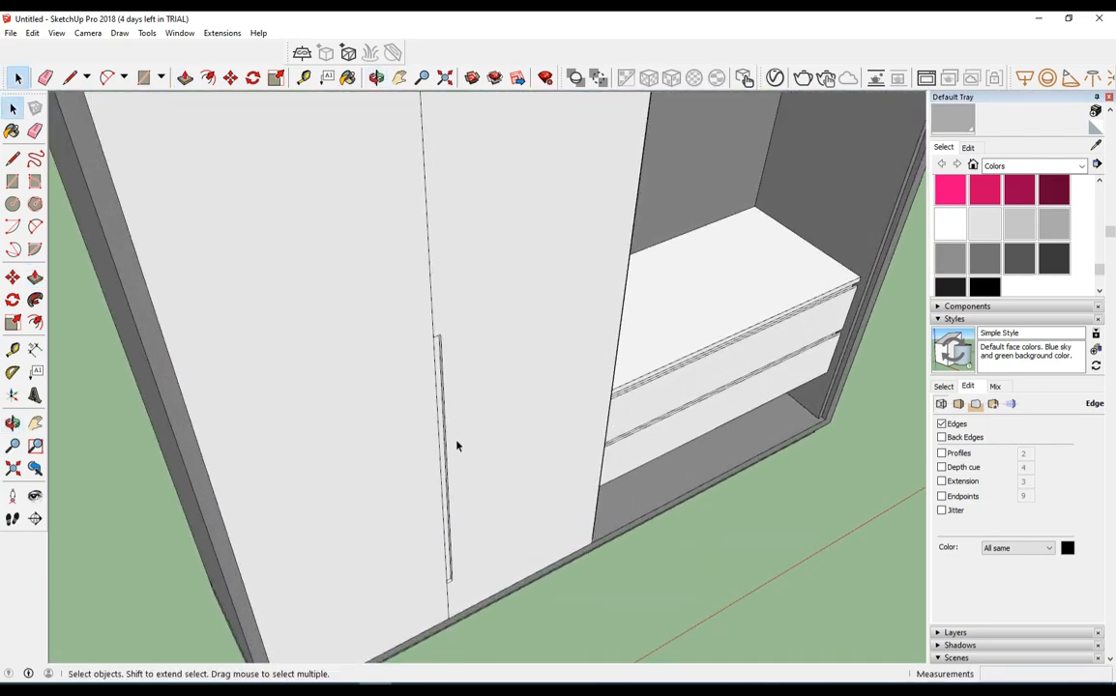
scroll(460, 436, up, 6)
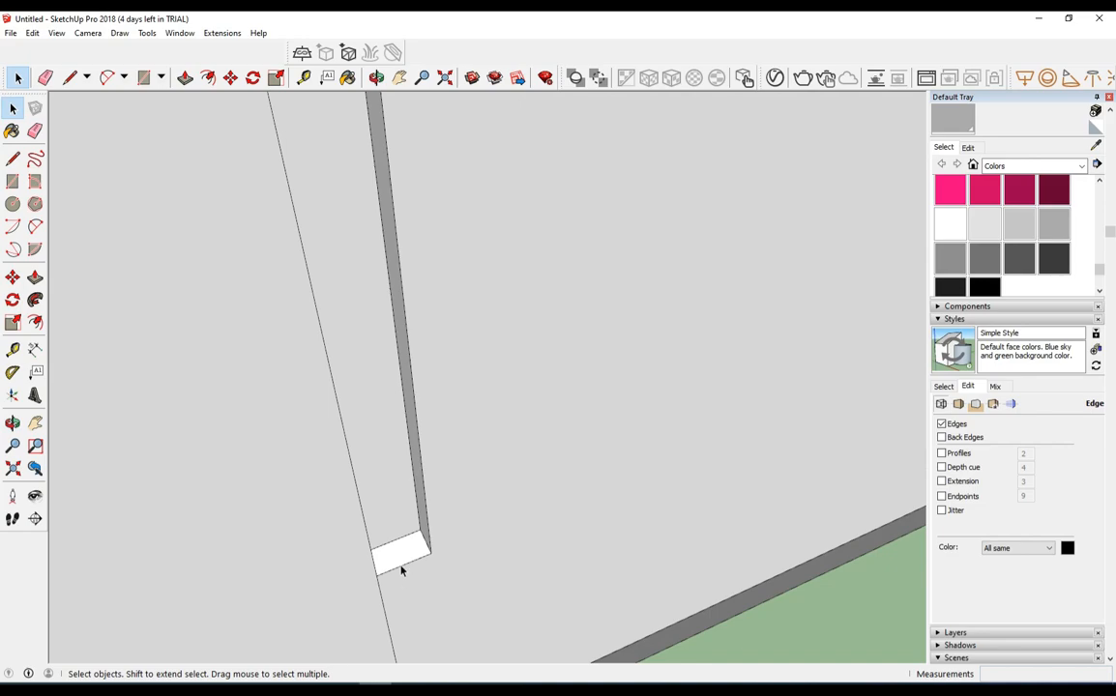
scroll(403, 570, up, 3)
middle_drag(403, 568, 322, 575)
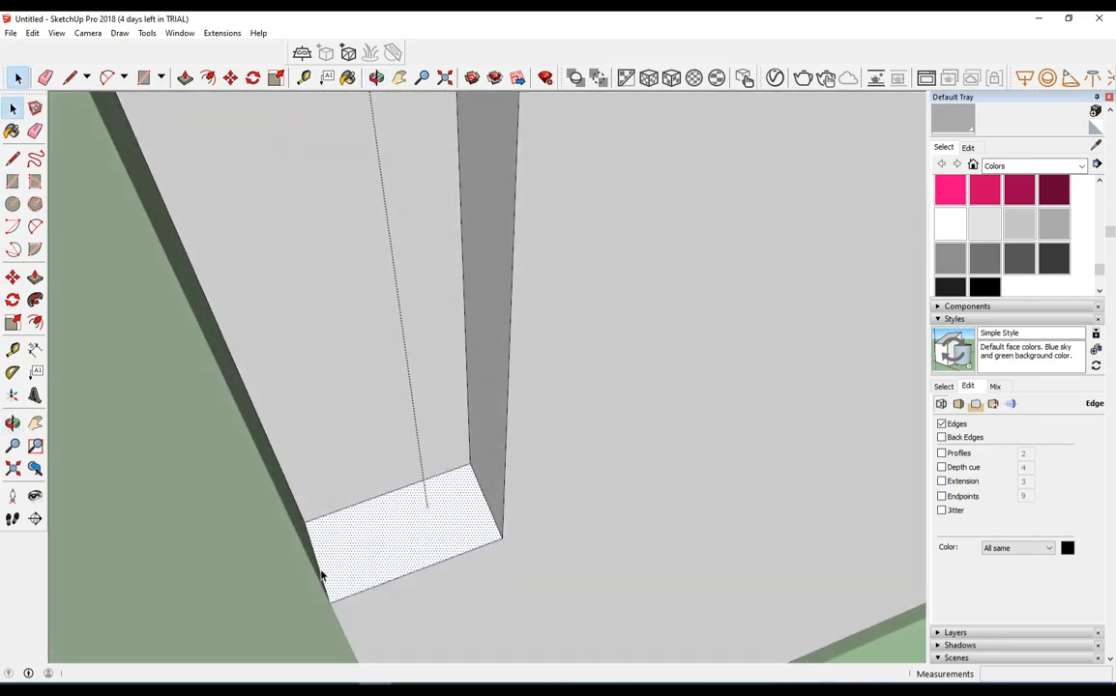
key(l)
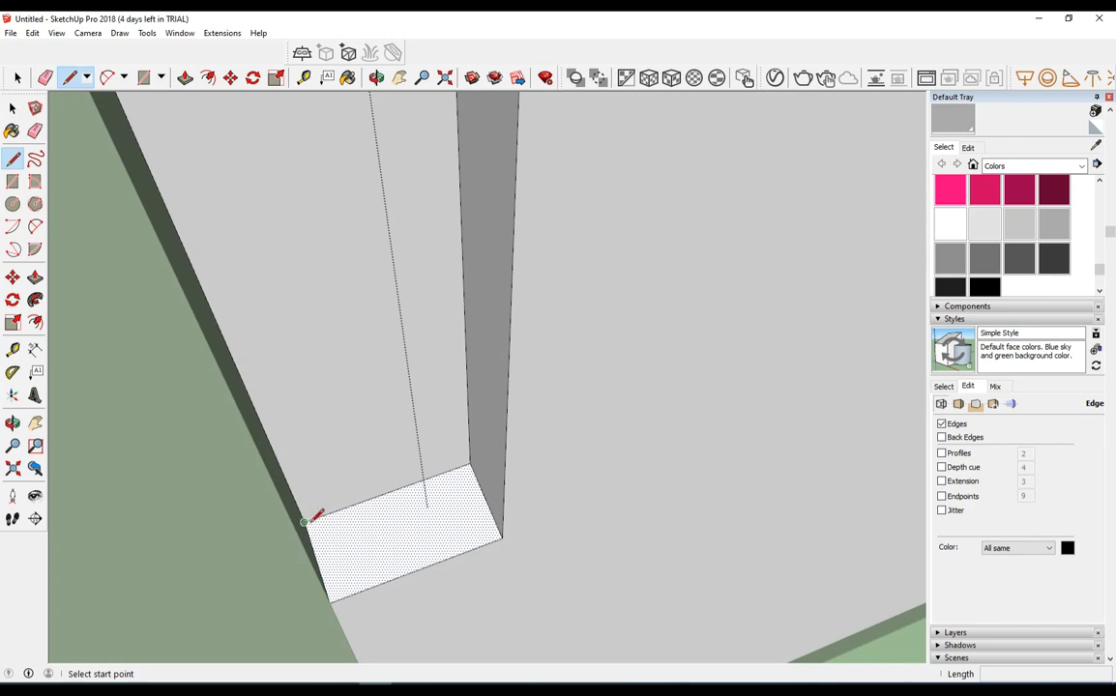
click(364, 500)
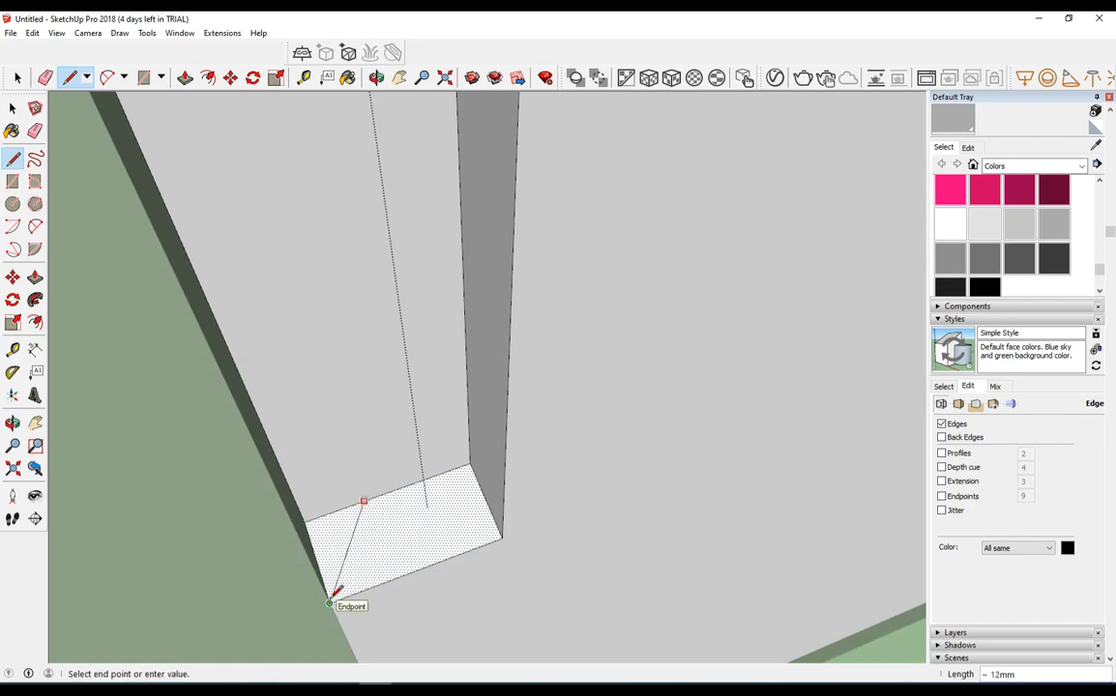
click(330, 603)
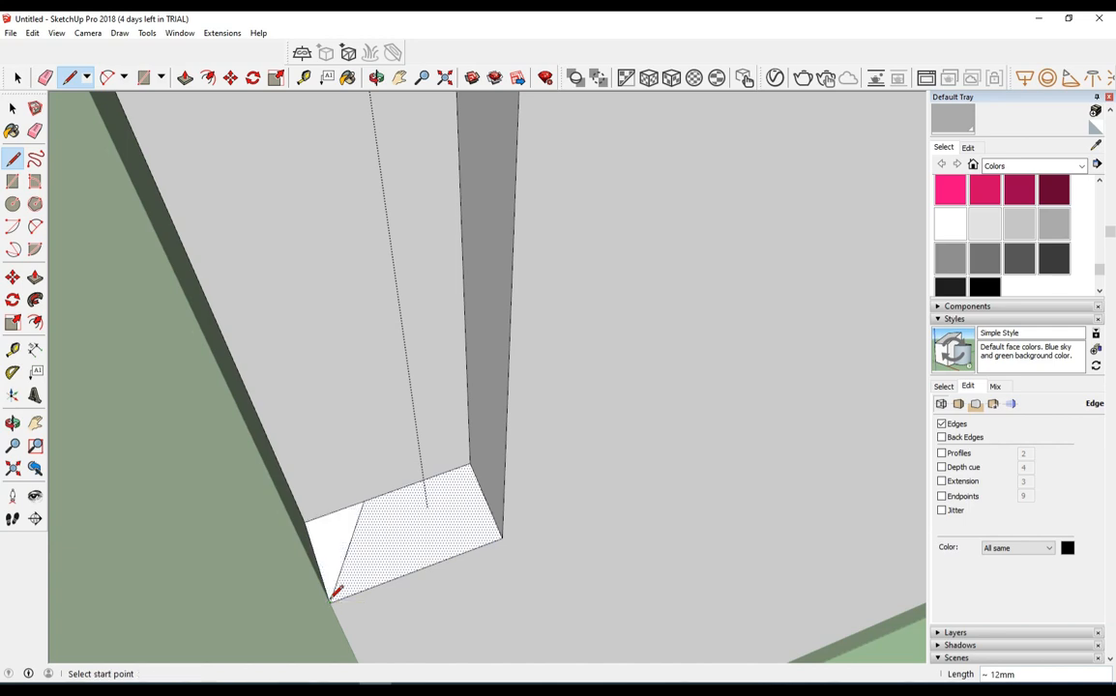
key(ctrl+z)
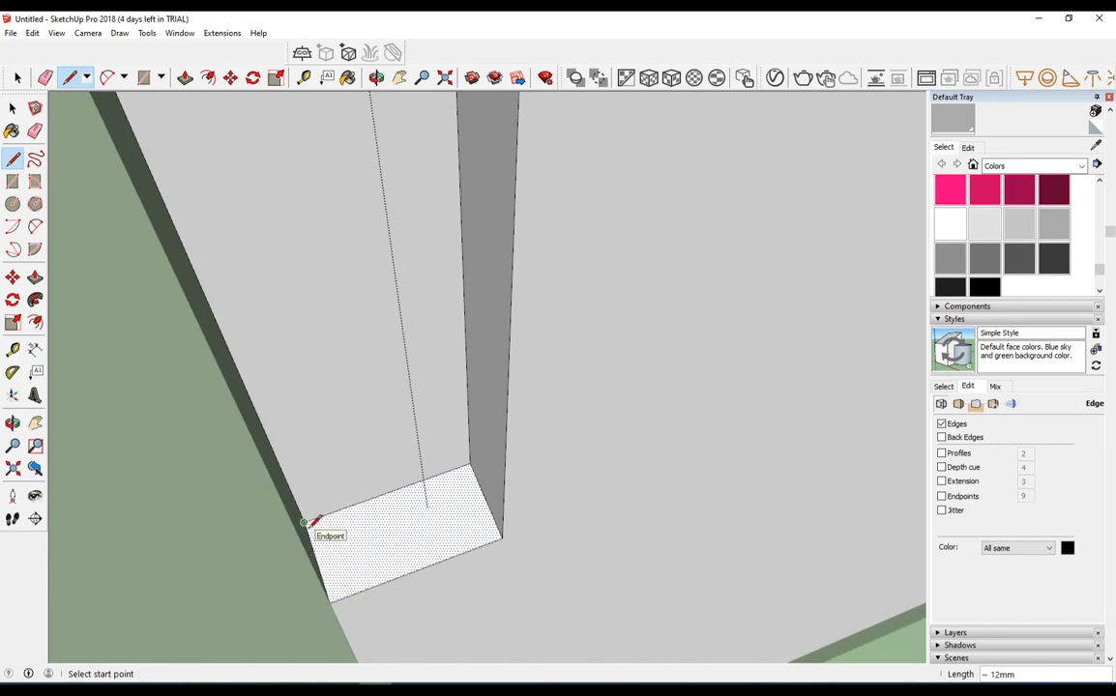
key(space)
middle_drag(345, 559, 423, 532)
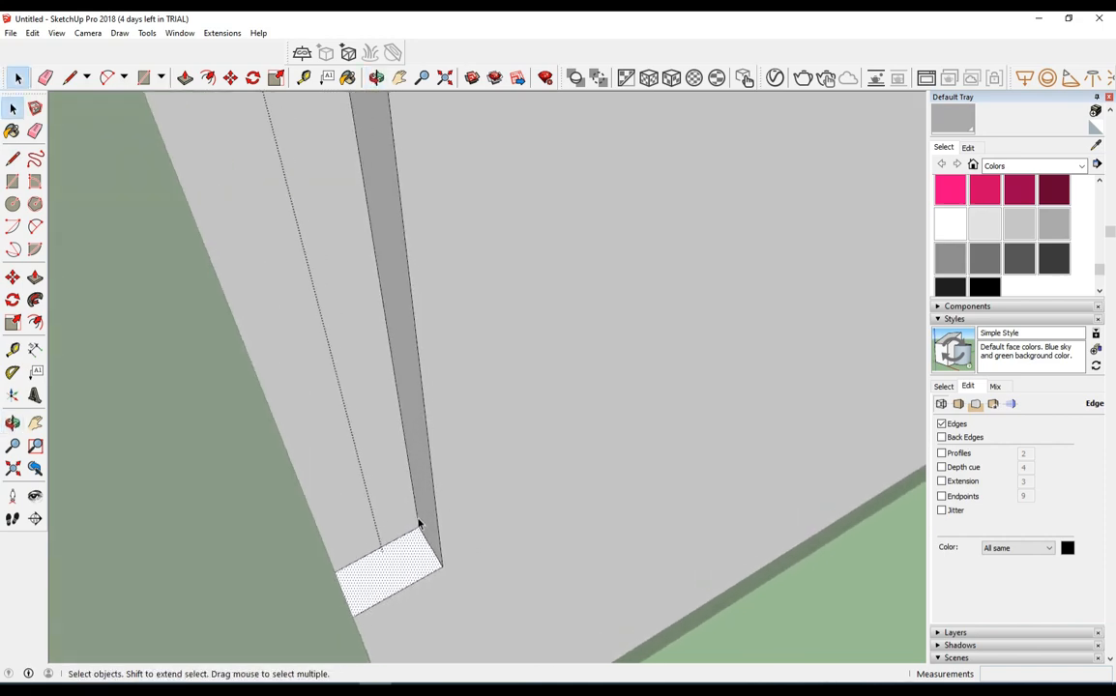
- Leave the second door's group and erase the plain left door
click(415, 531)
scroll(414, 535, down, 6)
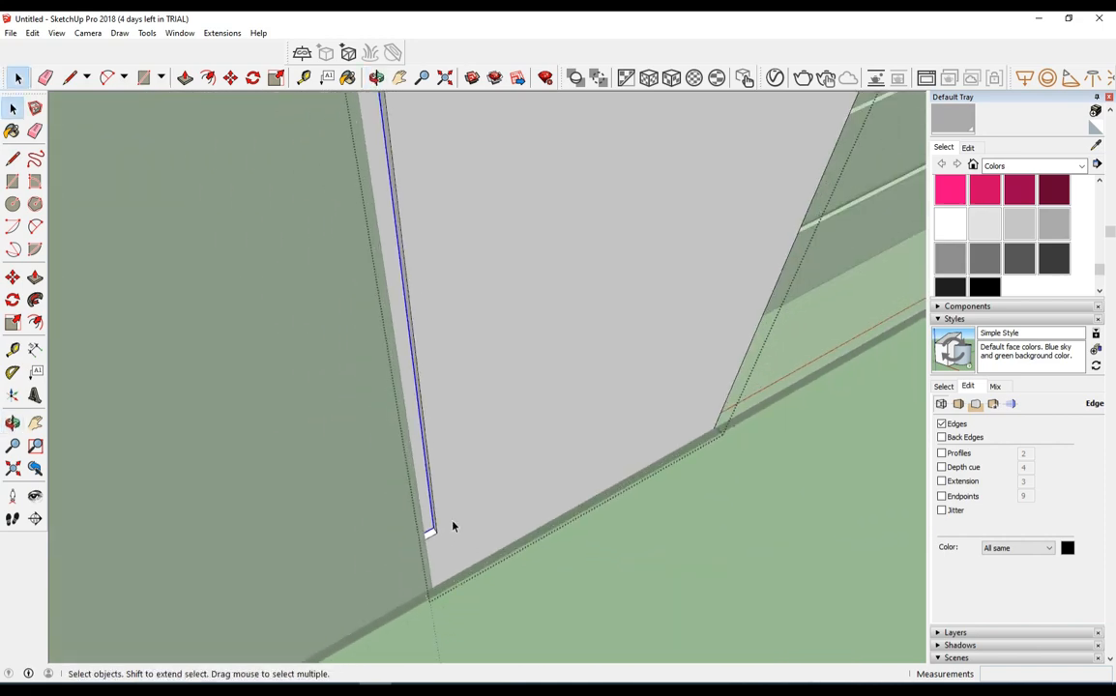
right_click(648, 534)
click(379, 486)
right_click(381, 480)
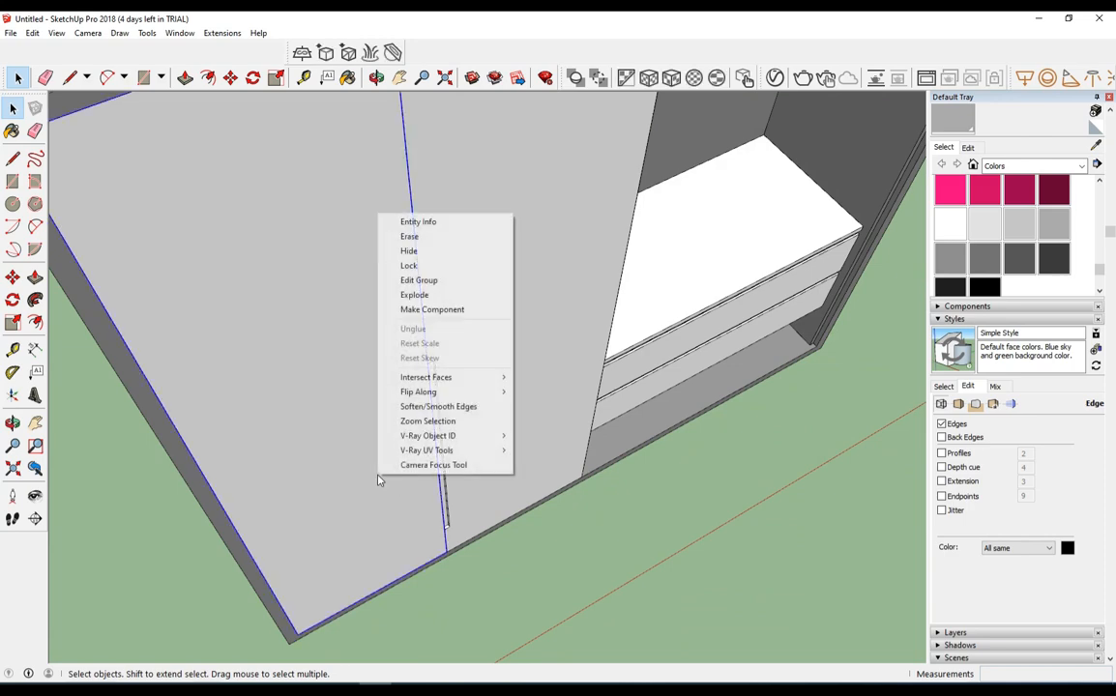
click(355, 429)
- Convert the remaining door with the grip recess into a component
right_click(510, 420)
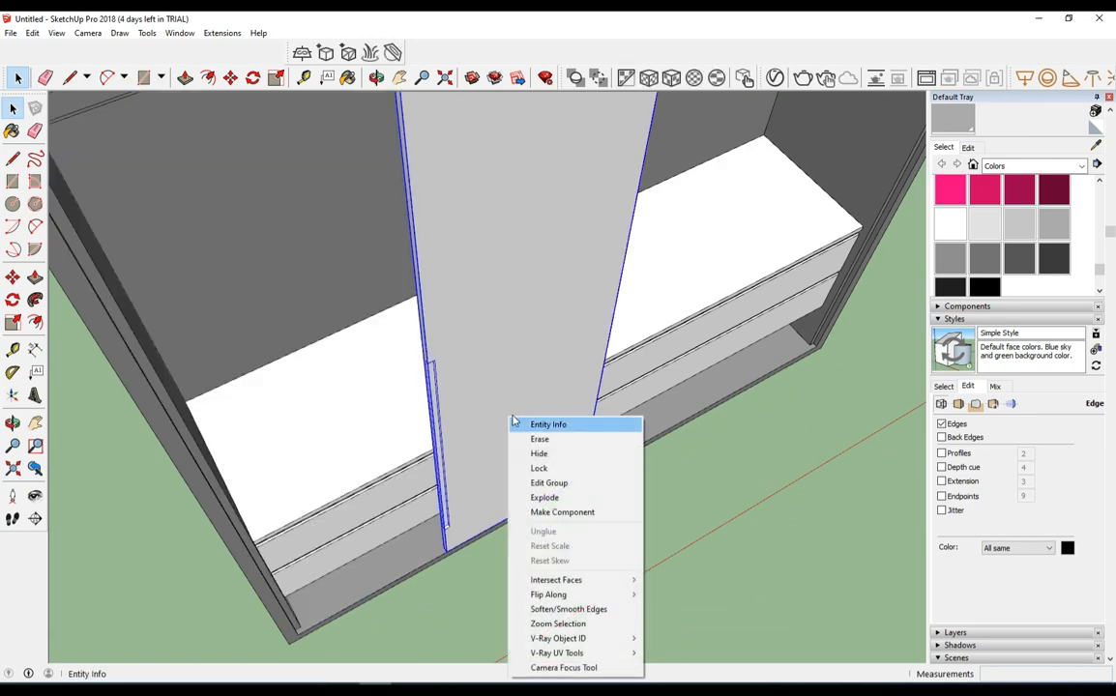
click(538, 508)
click(573, 491)
- Place a copy of the door component off to its left, clear of the original door
scroll(567, 498, up, 2)
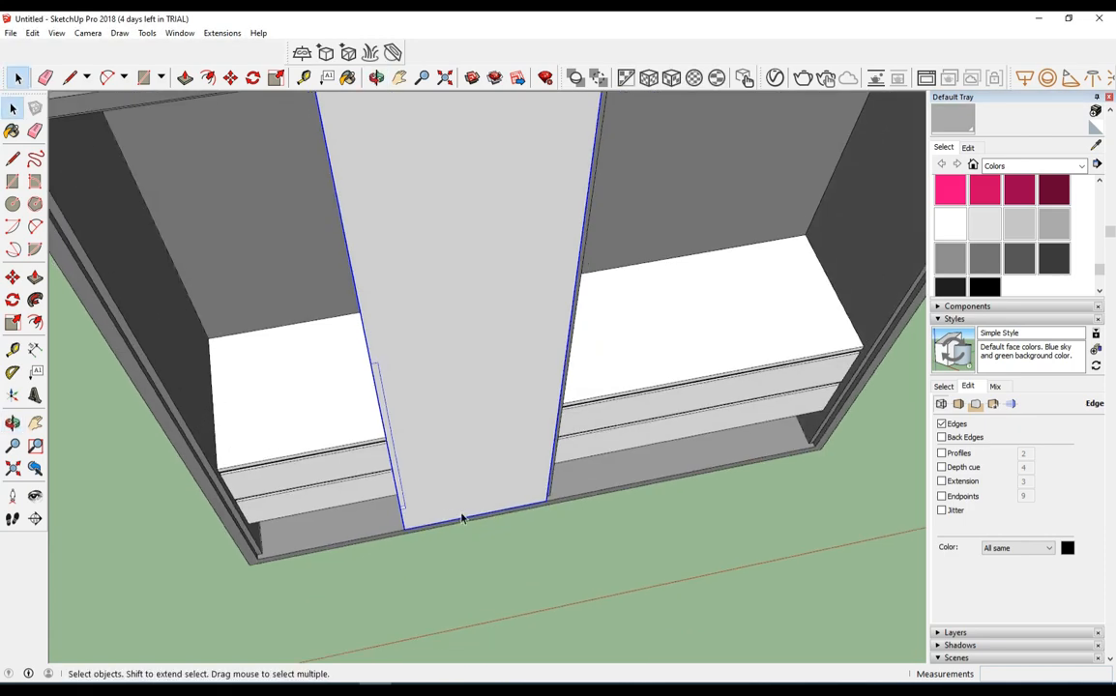
key(m)
key(ctrl)
click(531, 568)
click(343, 592)
key(space)
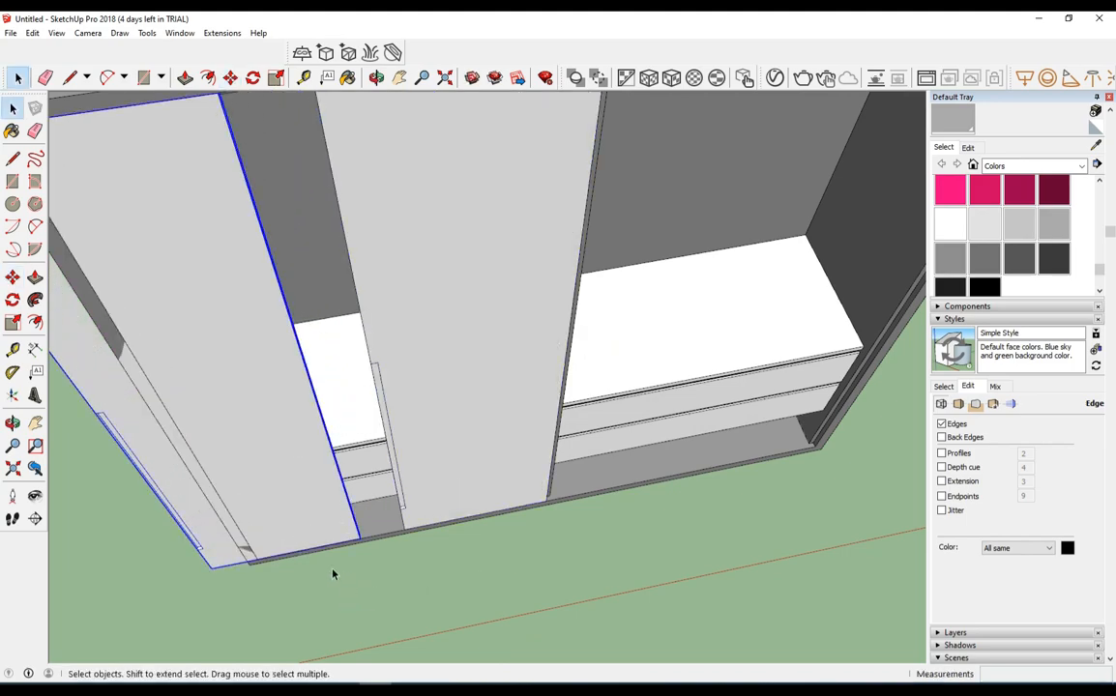
- Mirror the copied door across its width by scaling it by -1
scroll(387, 547, up, 5)
key(s)
scroll(387, 462, up, 2)
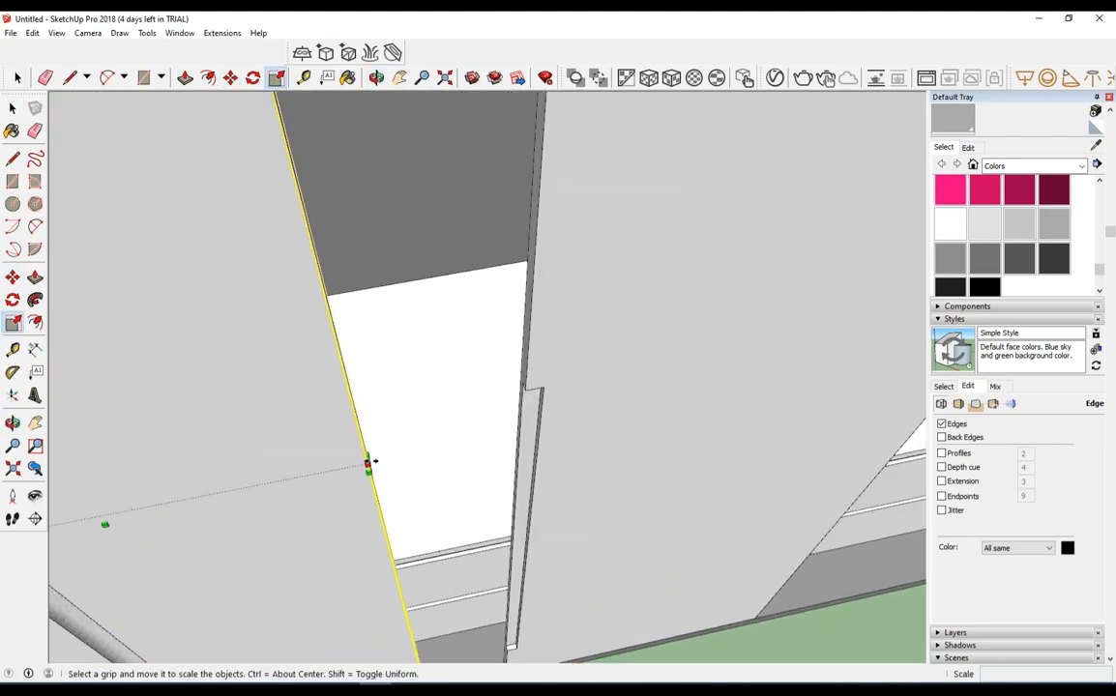
drag(367, 465, 371, 462)
text(-1)
key(Return)
- Move the mirrored door by its lower corner to fit against the original door's lower corner, filling the left opening
scroll(381, 457, down, 3)
key(space)
scroll(266, 619, up, 3)
key(m)
shift+middle_drag(256, 622, 259, 561)
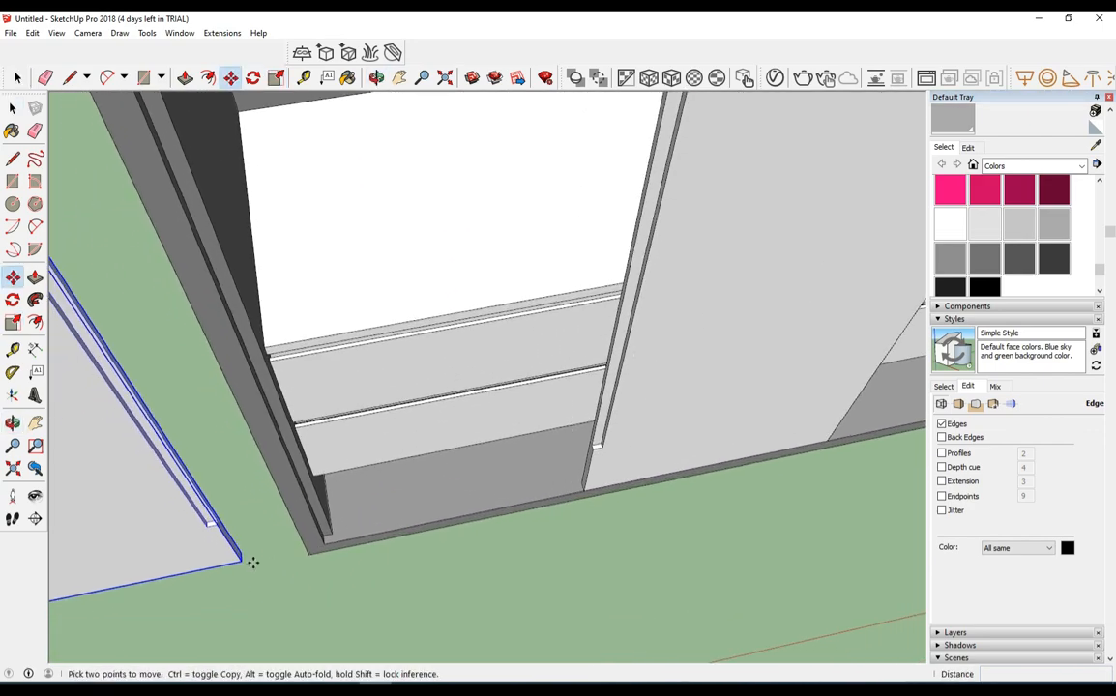
click(240, 559)
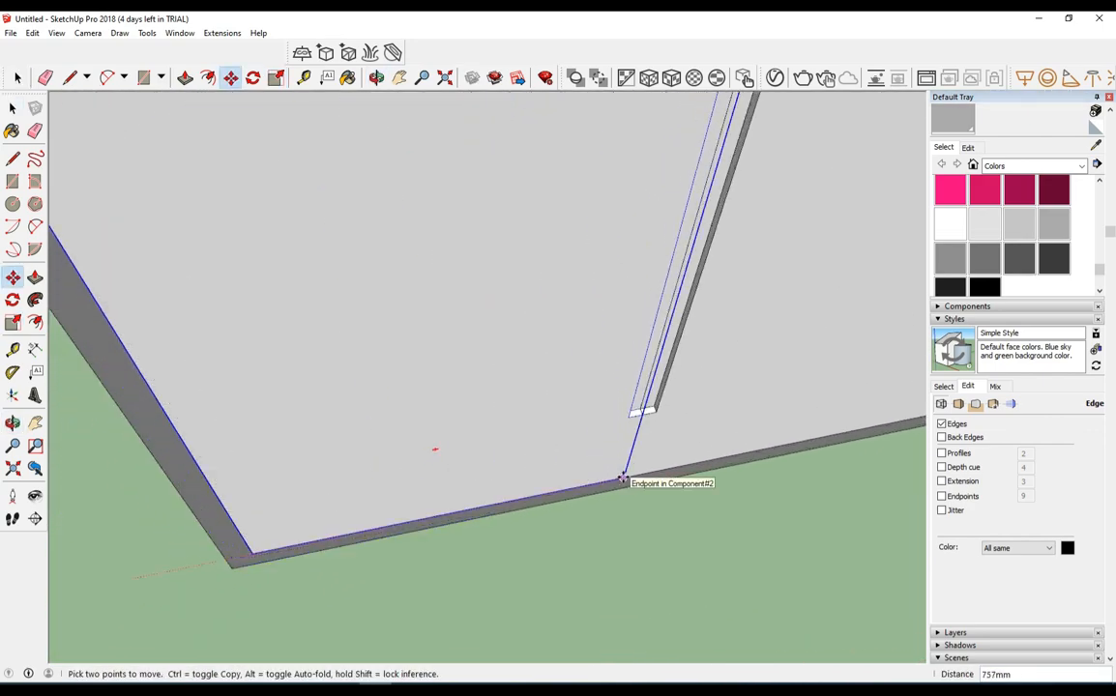
click(620, 481)
- Copy the pair of doors 1160 mm sideways so the copies cover the right half of the wardrobe
key(space)
middle_drag(598, 504, 492, 535)
scroll(411, 561, up, 3)
key(m)
key(ctrl)
click(337, 566)
shift+middle_drag(724, 511, 486, 540)
click(538, 522)
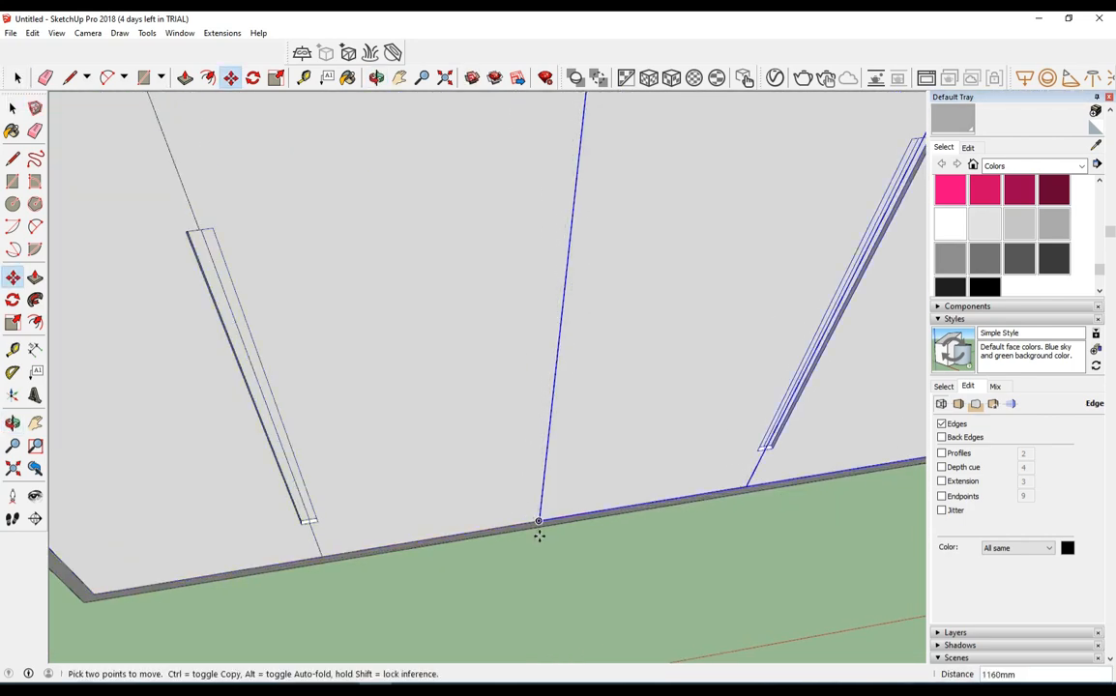
key(space)
scroll(705, 540, down, 10)
middle_drag(475, 596, 499, 436)
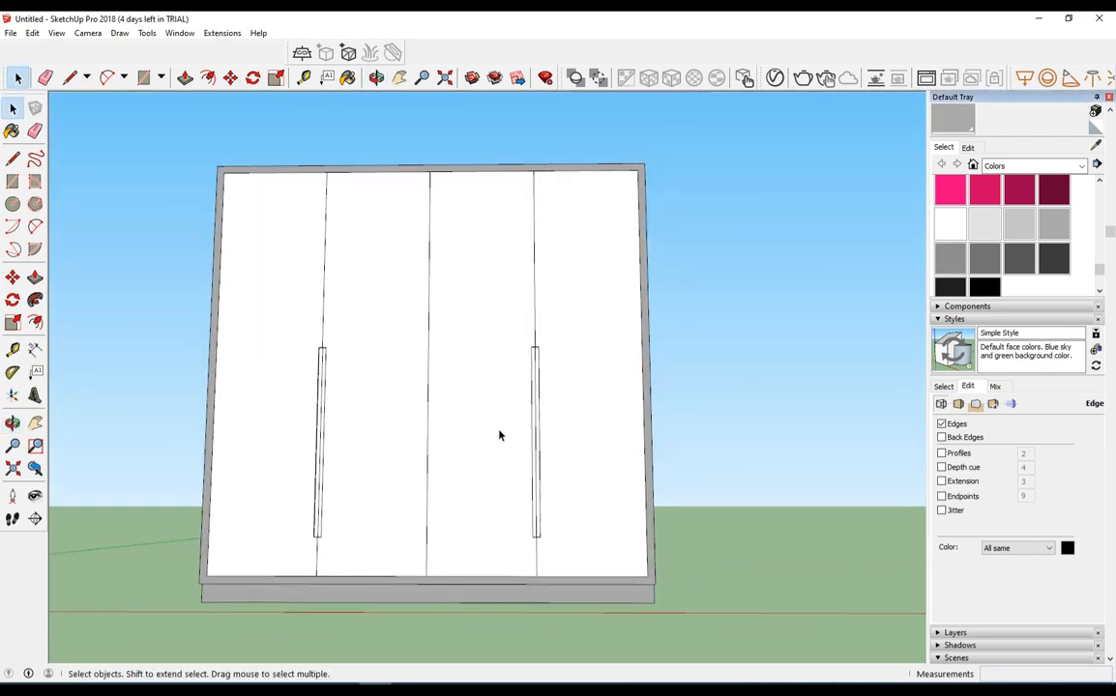
- Check a V-Ray test render of the closed wardrobe and close the frame buffer
scroll(499, 435, up, 1)
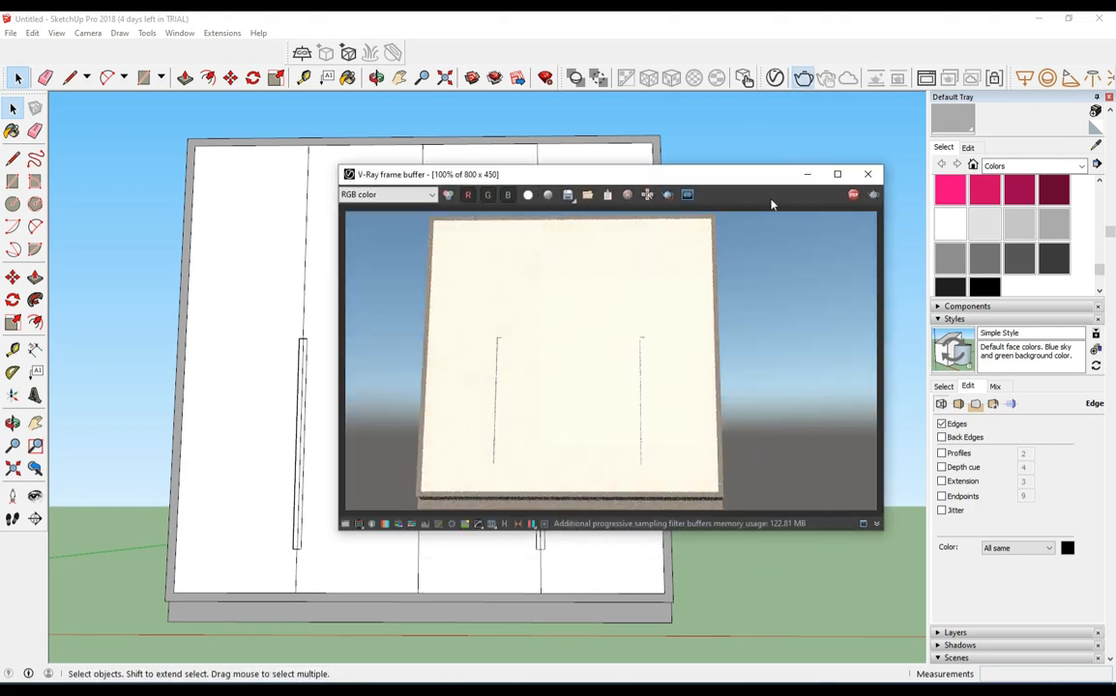
click(872, 178)
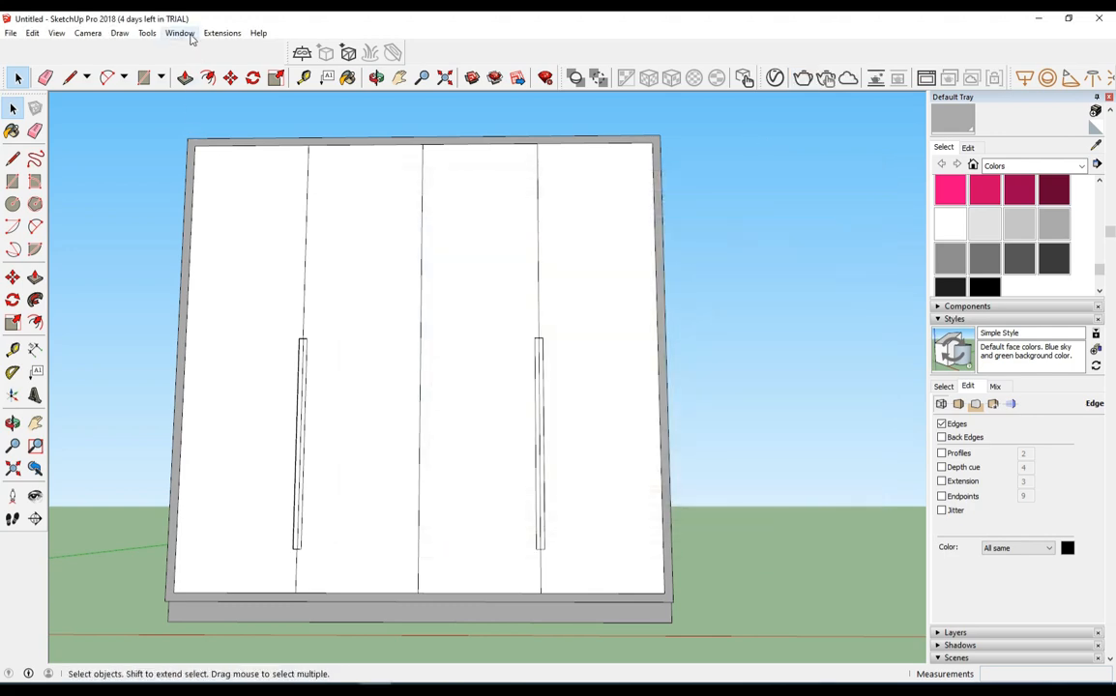
- Enable the Views toolbar in the toolbar settings and close them
click(180, 33)
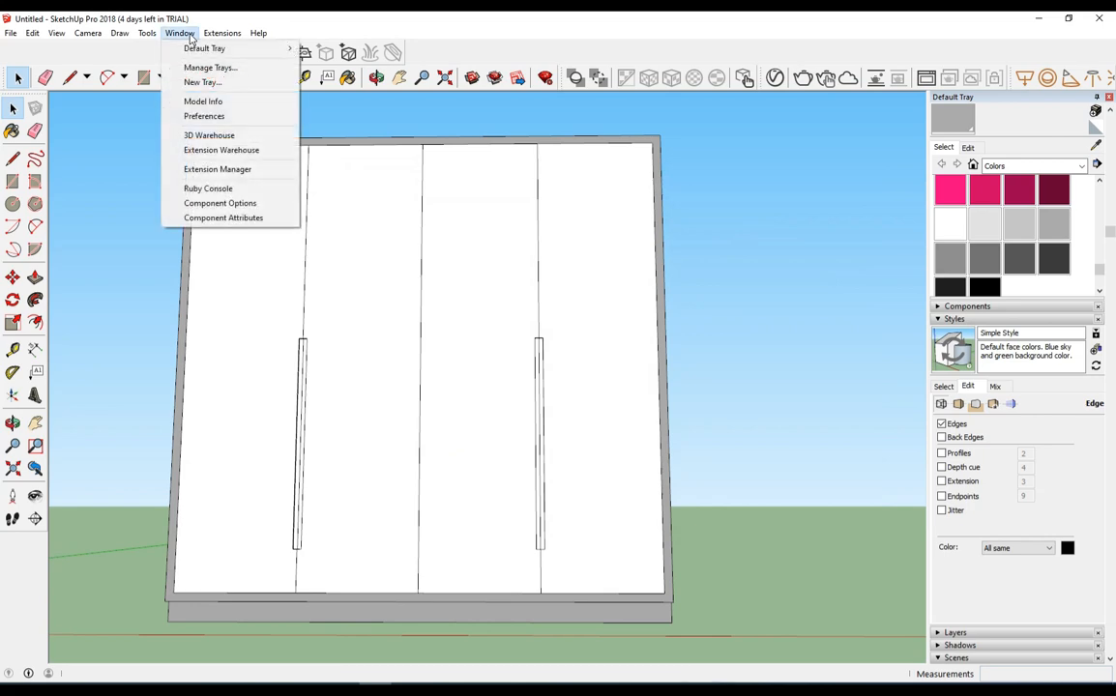
click(197, 101)
click(310, 51)
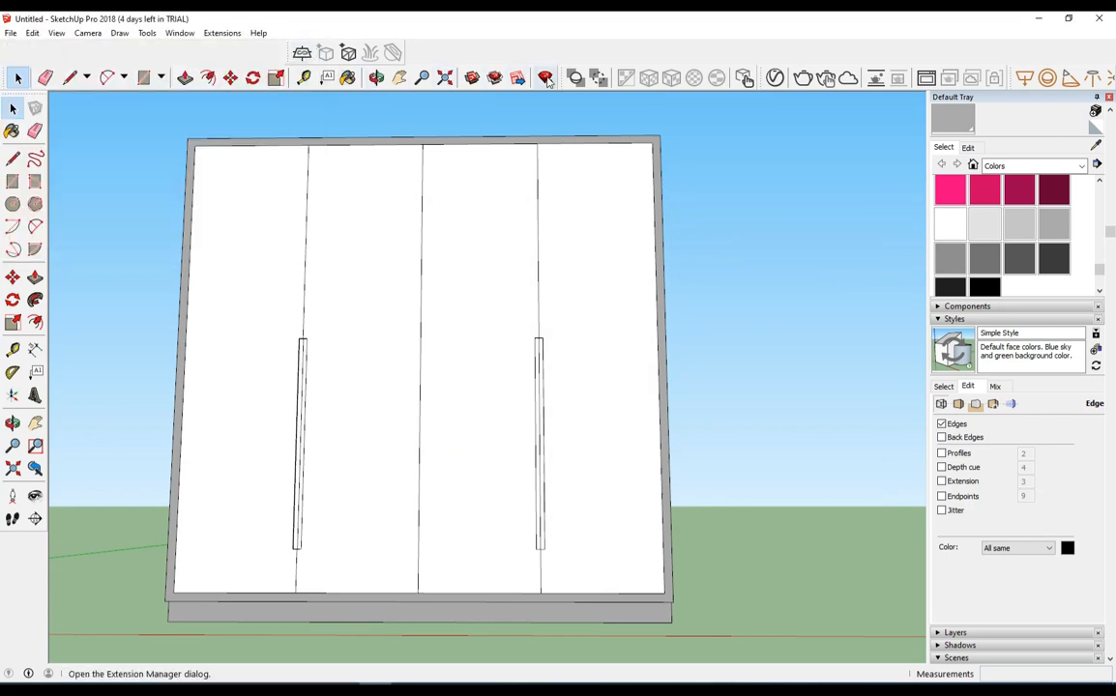
click(56, 33)
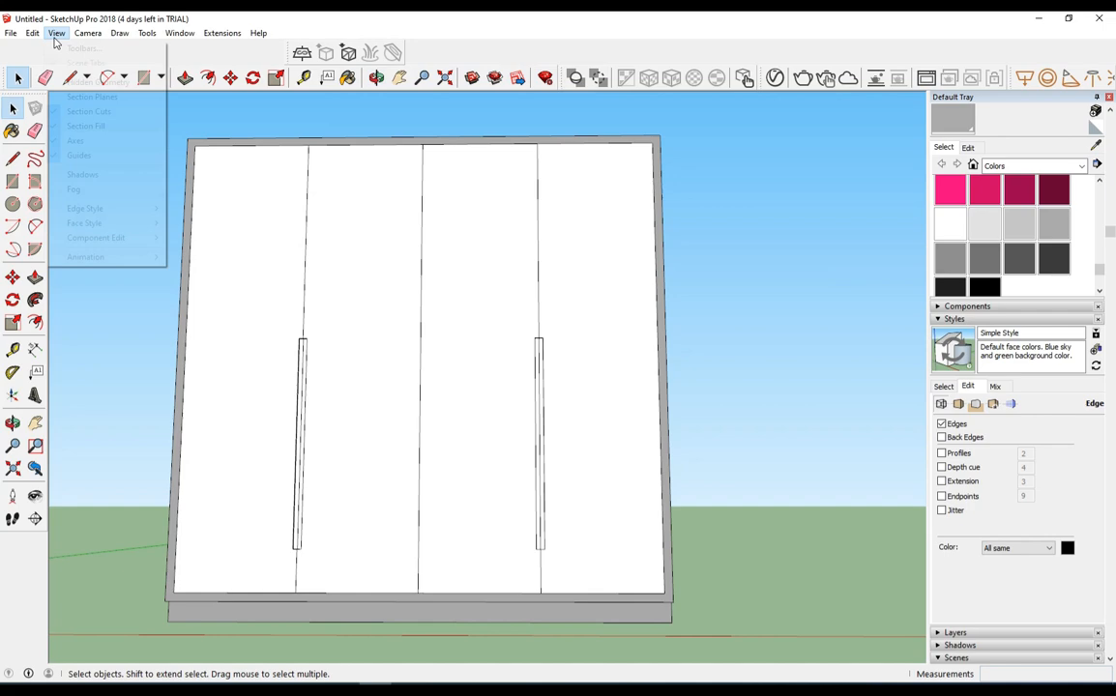
click(77, 45)
scroll(500, 386, down, 3)
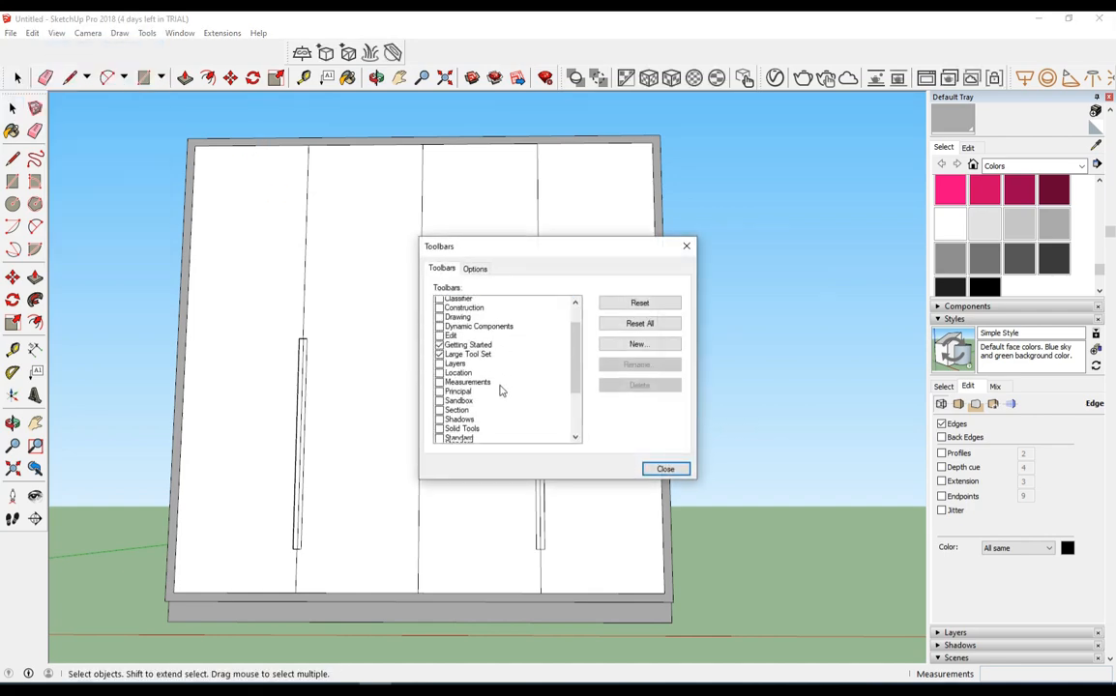
scroll(483, 404, down, 1)
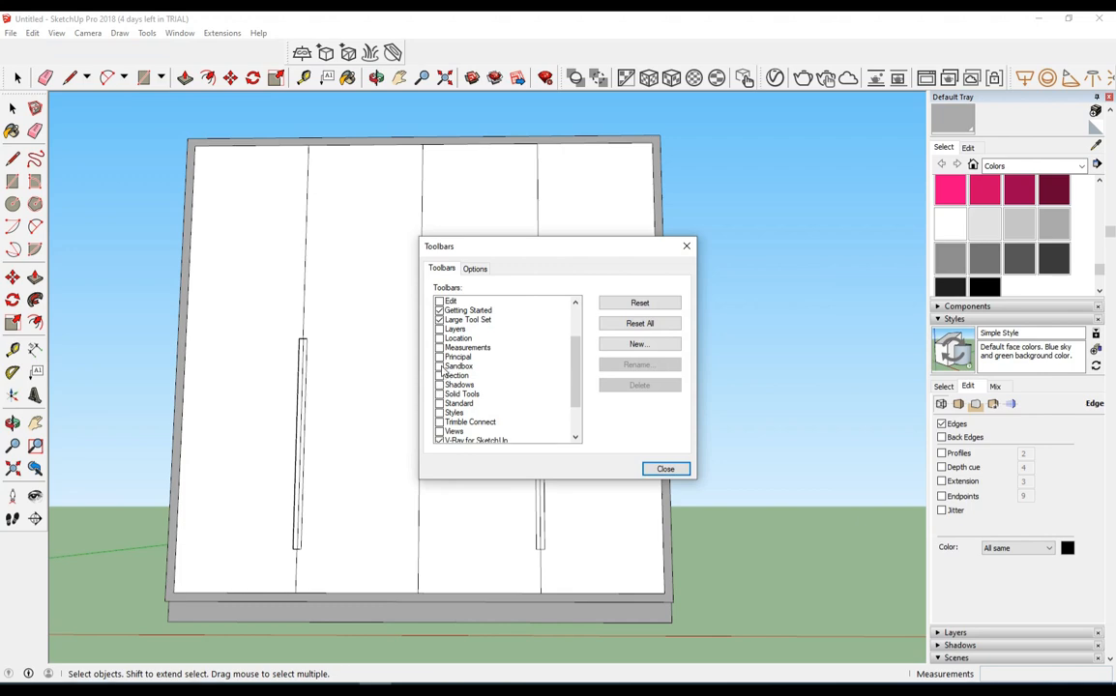
click(440, 433)
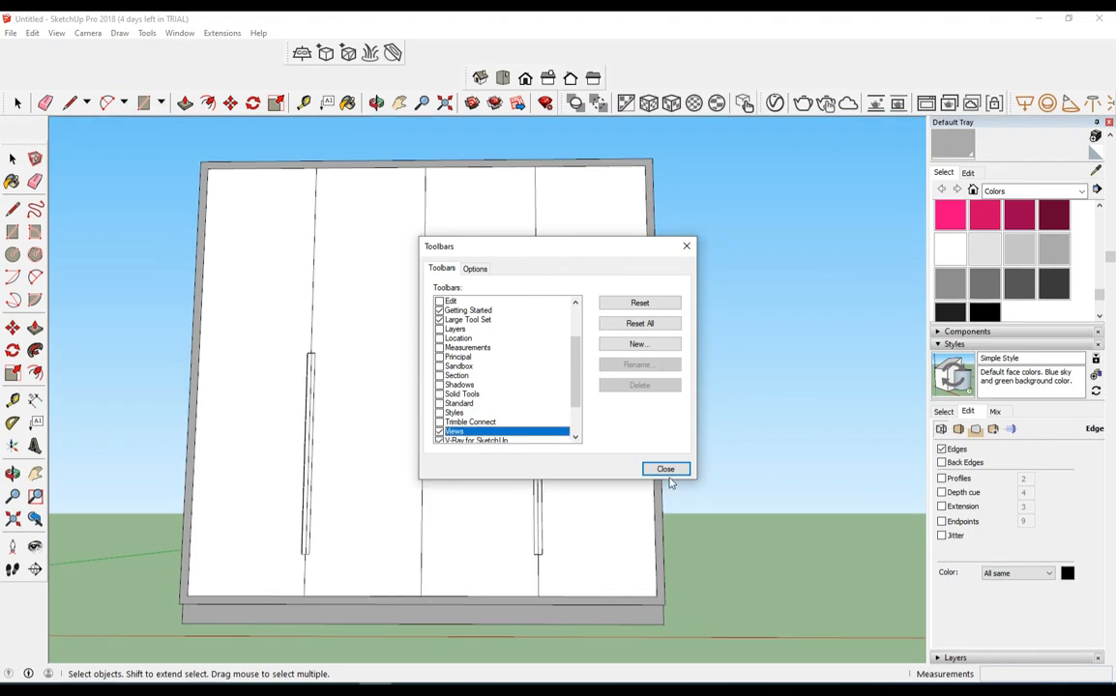
click(665, 469)
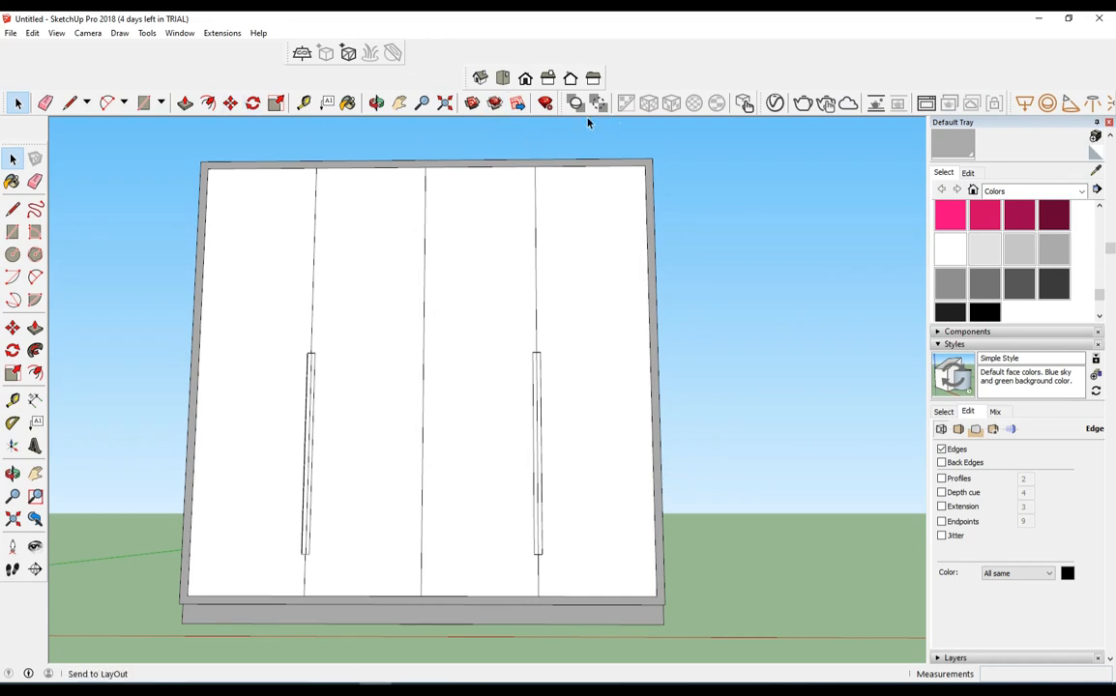
- Switch to the standard front view in parallel projection and fit the whole wardrobe in view
click(525, 78)
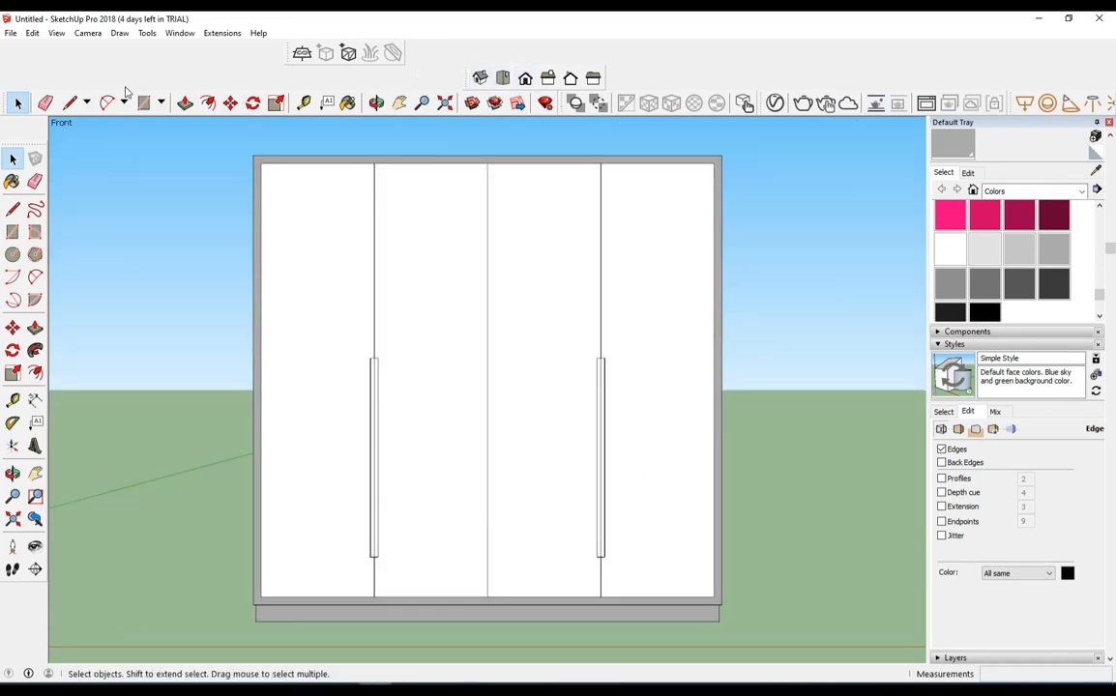
click(56, 33)
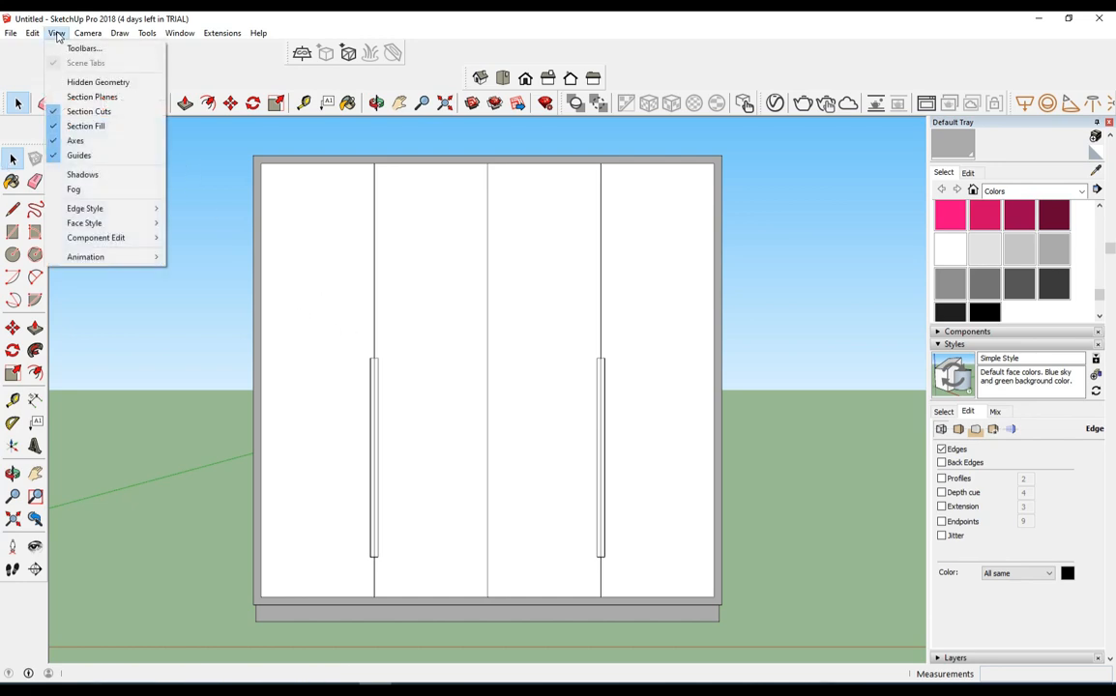
mouse_move(87, 33)
click(111, 94)
right_click(108, 98)
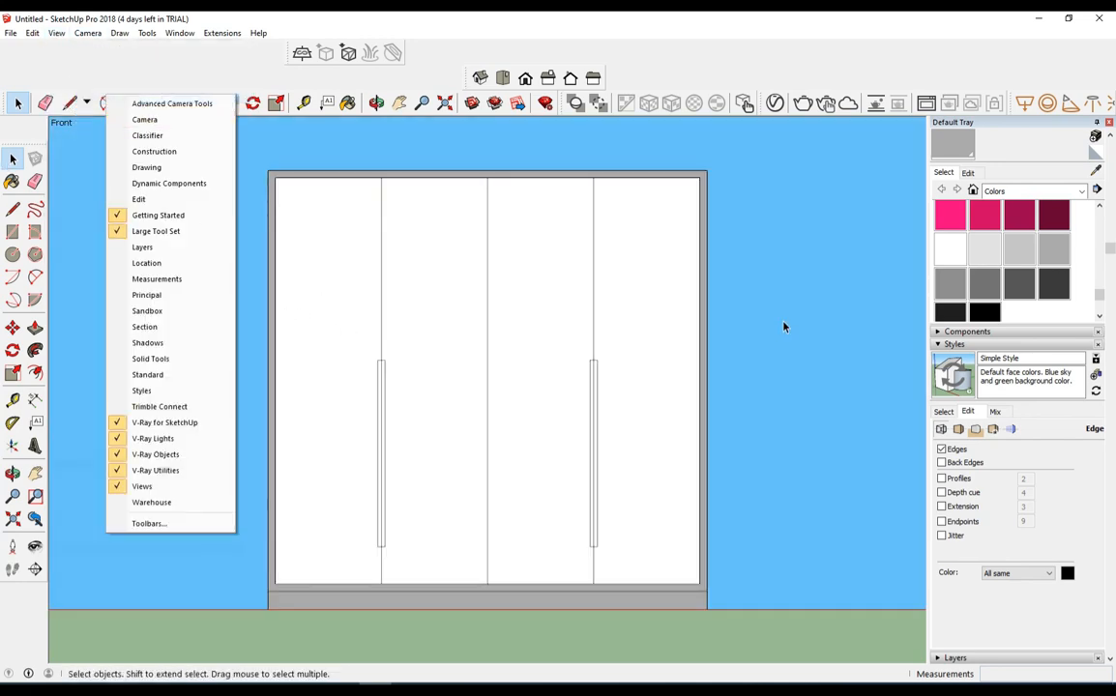
click(705, 288)
scroll(440, 424, up, 3)
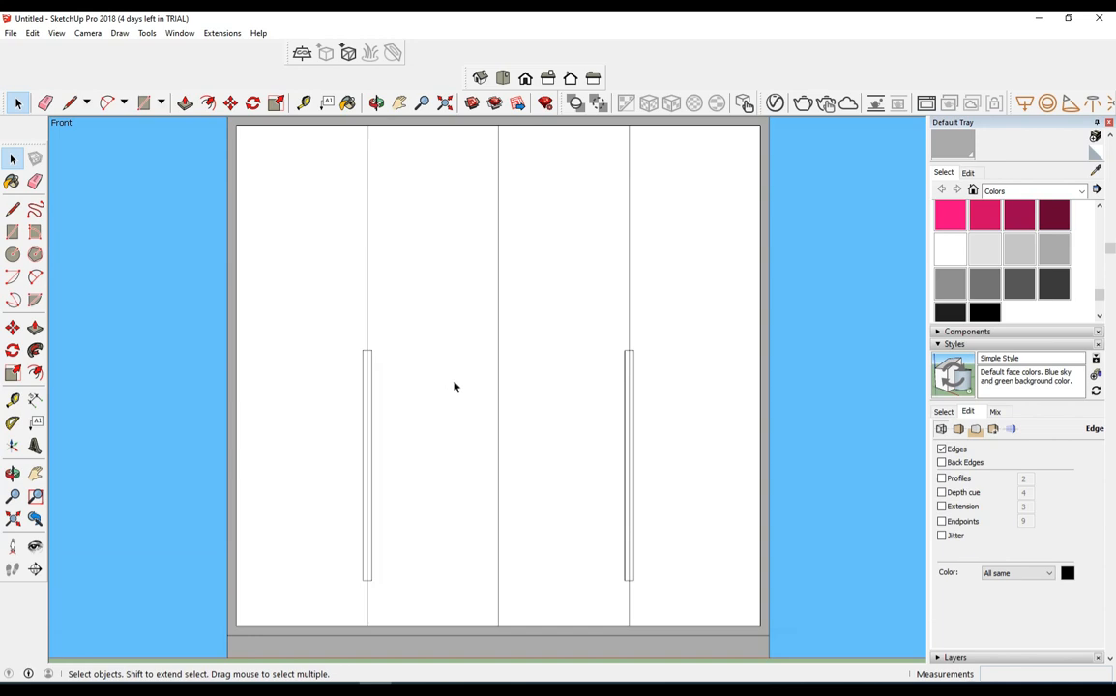
key(shift+z)
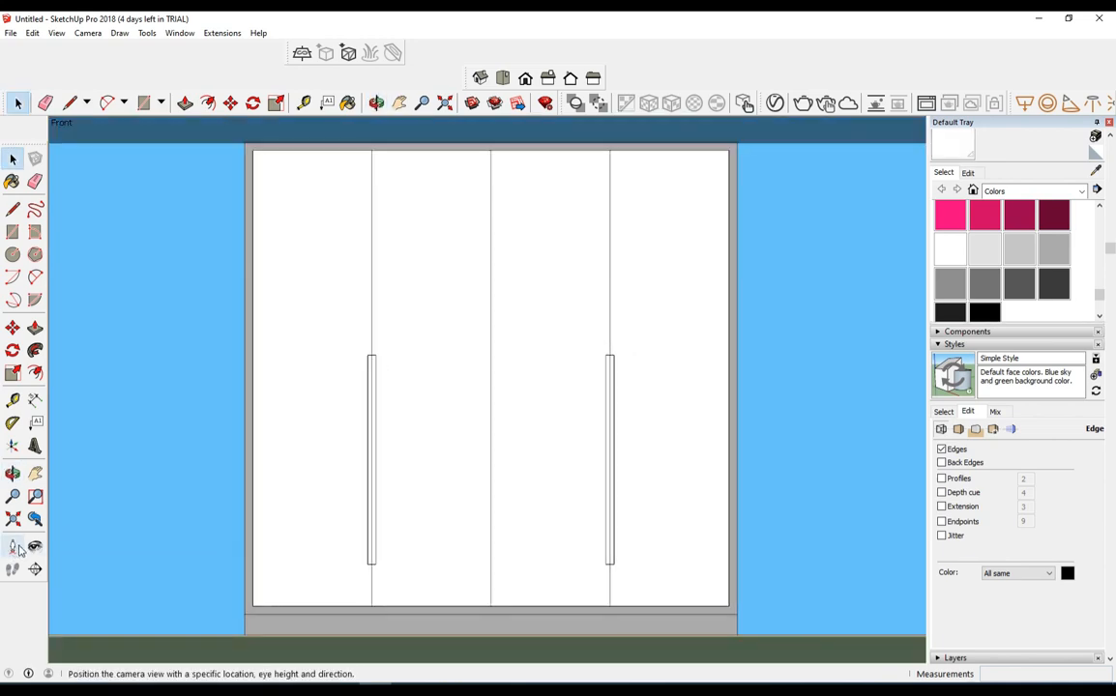
- Run a V-Ray test render of the slightly wider front view, stop it and close the frame buffer
click(12, 496)
drag(232, 468, 250, 472)
key(space)
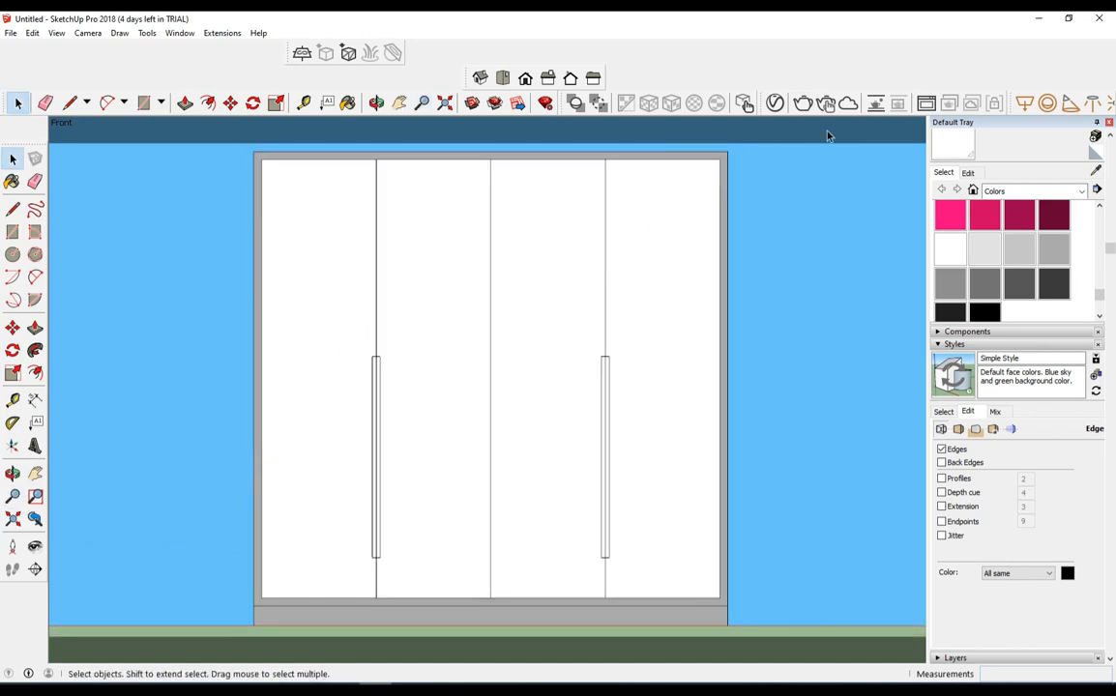
click(803, 104)
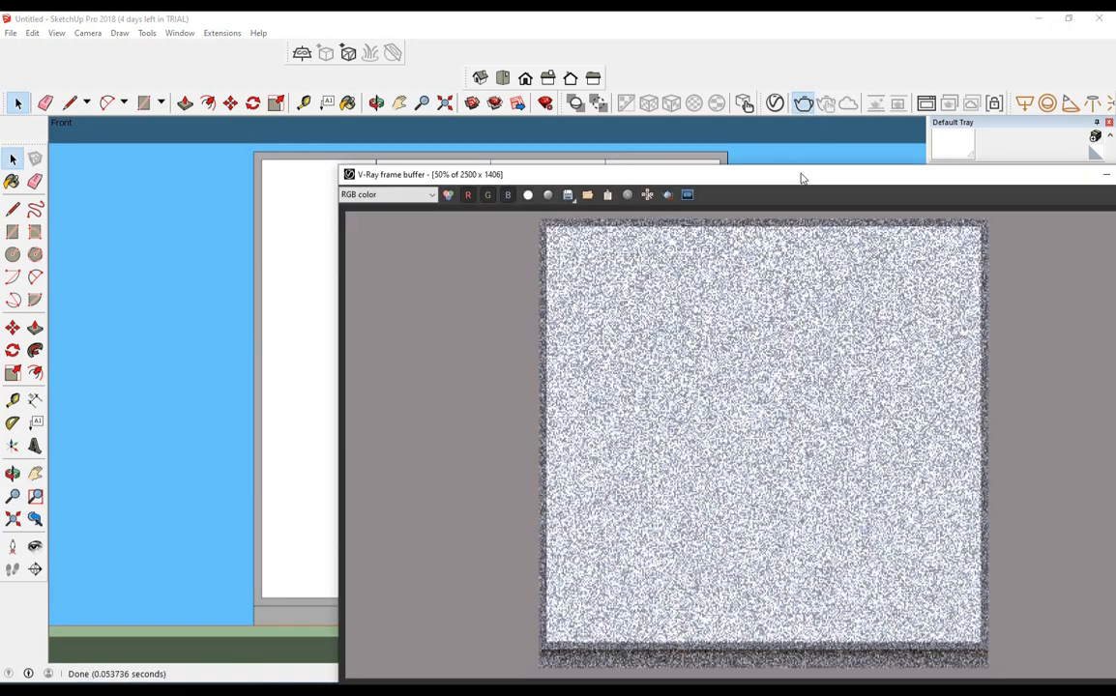
drag(801, 178, 547, 82)
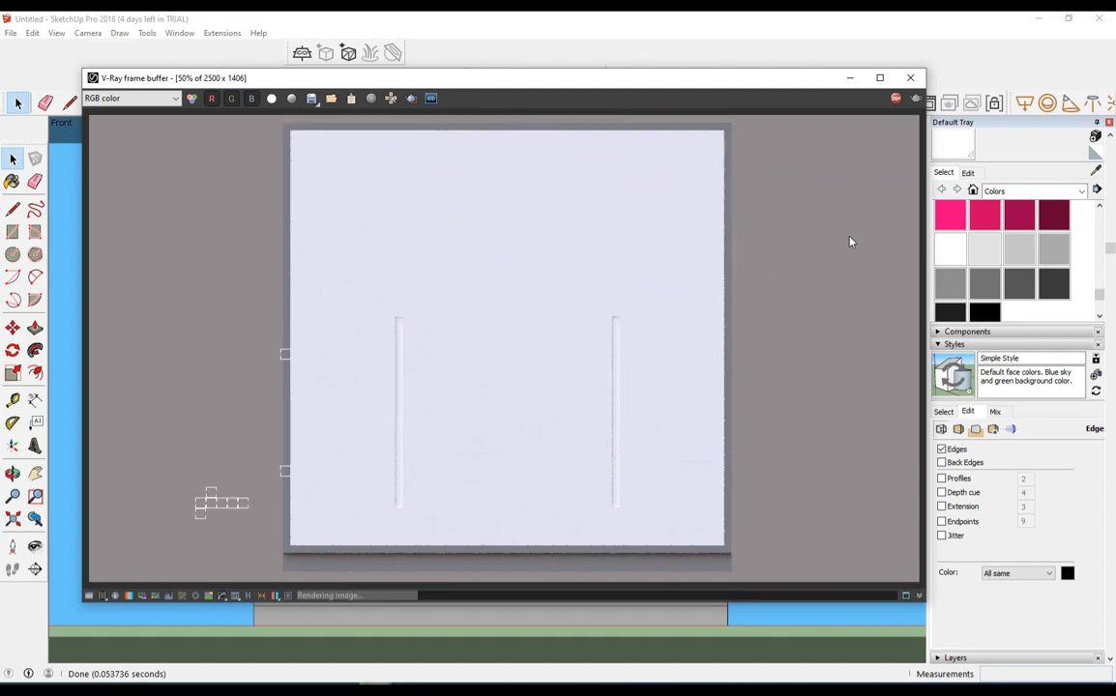
click(895, 99)
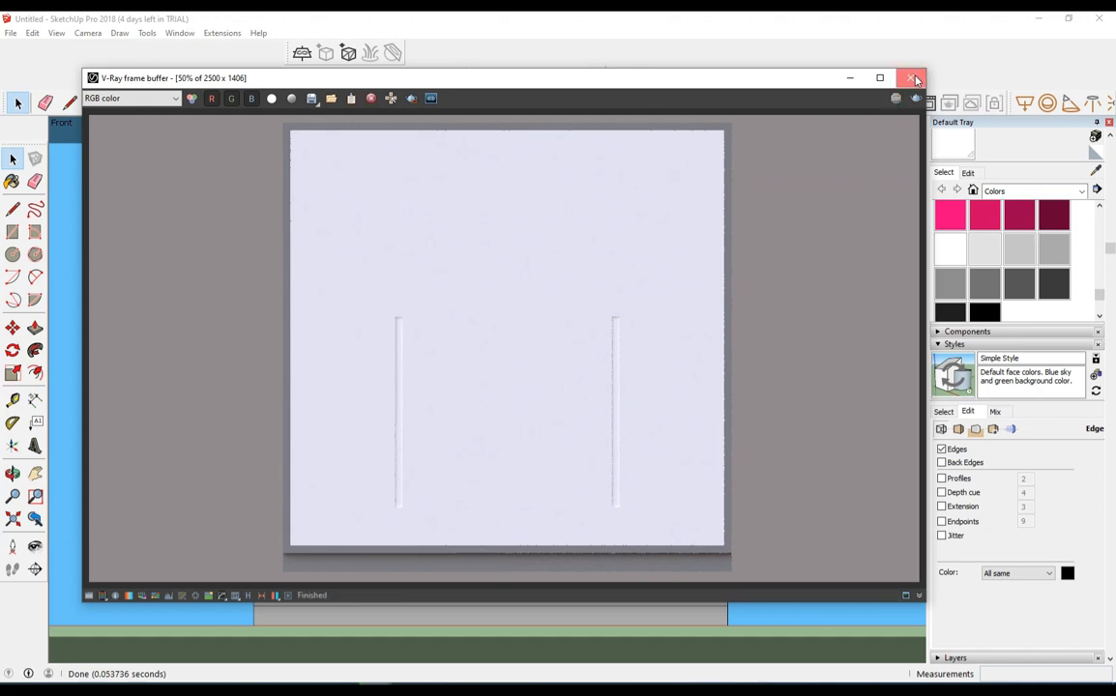
click(912, 79)
- Give the grey carcass material Color M04 a dark reflection colour, a reflection glossiness of 0.89 and no Fresnel in V-Ray
click(1059, 283)
click(1096, 172)
click(693, 615)
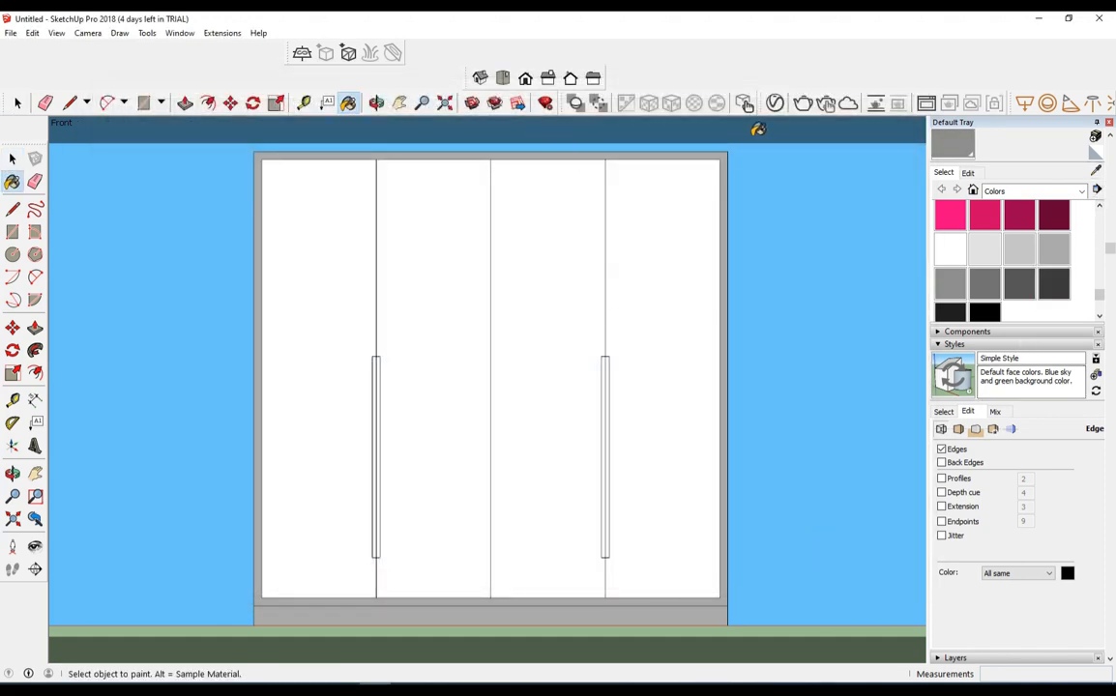
click(690, 104)
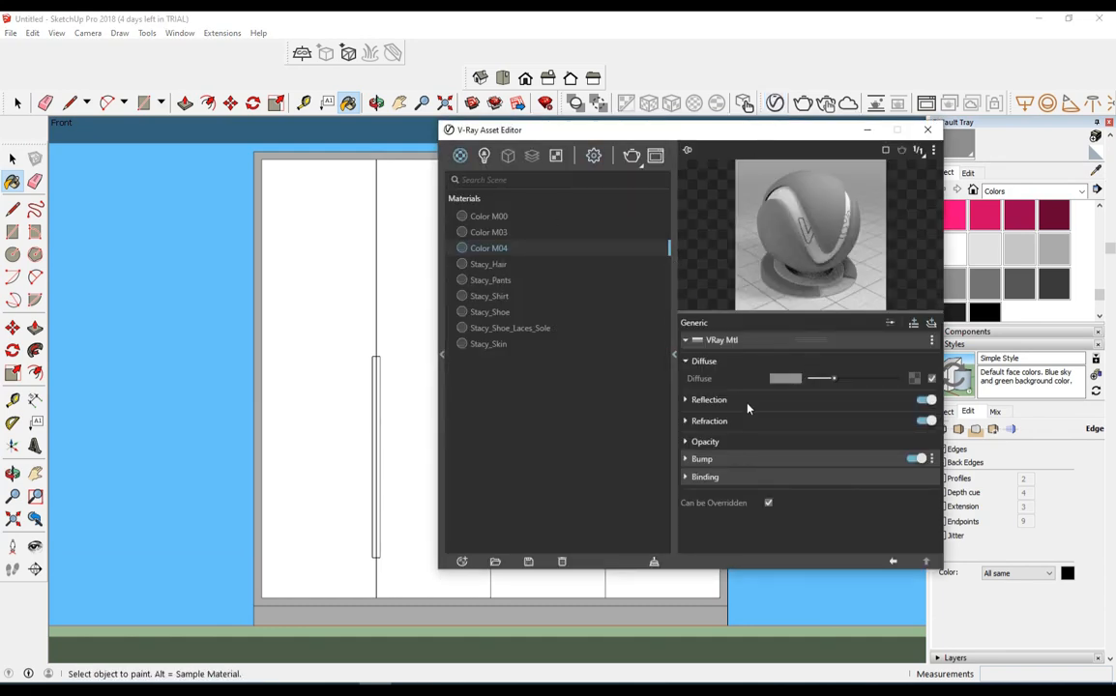
click(747, 406)
click(774, 435)
text(0.8)
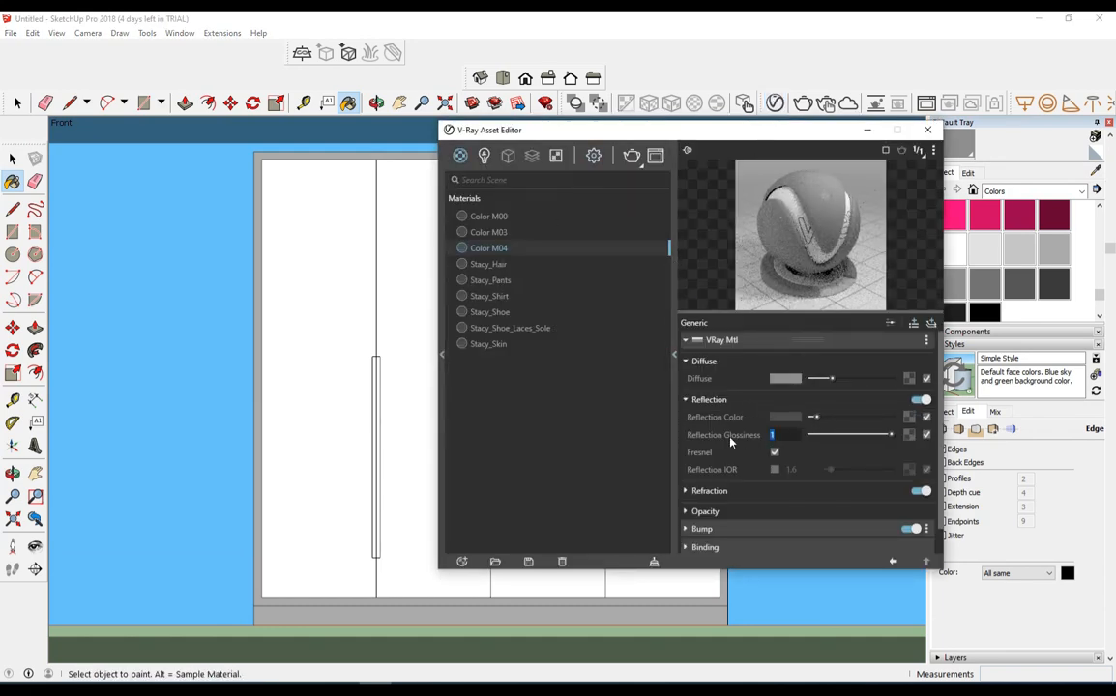
text(9)
click(775, 452)
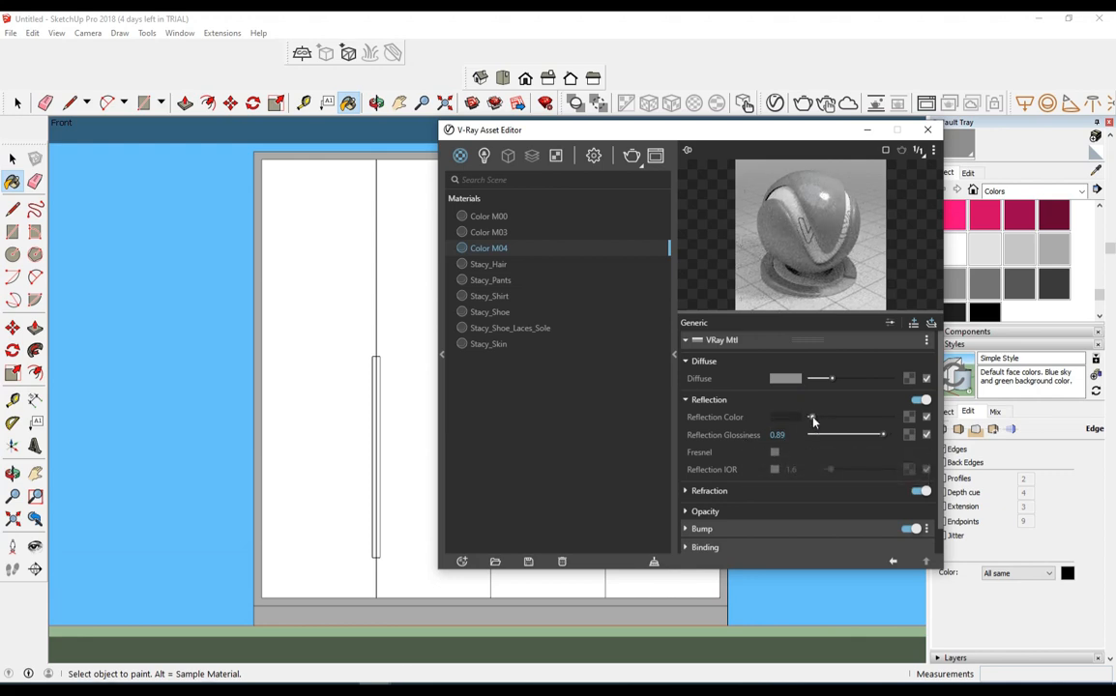
click(928, 129)
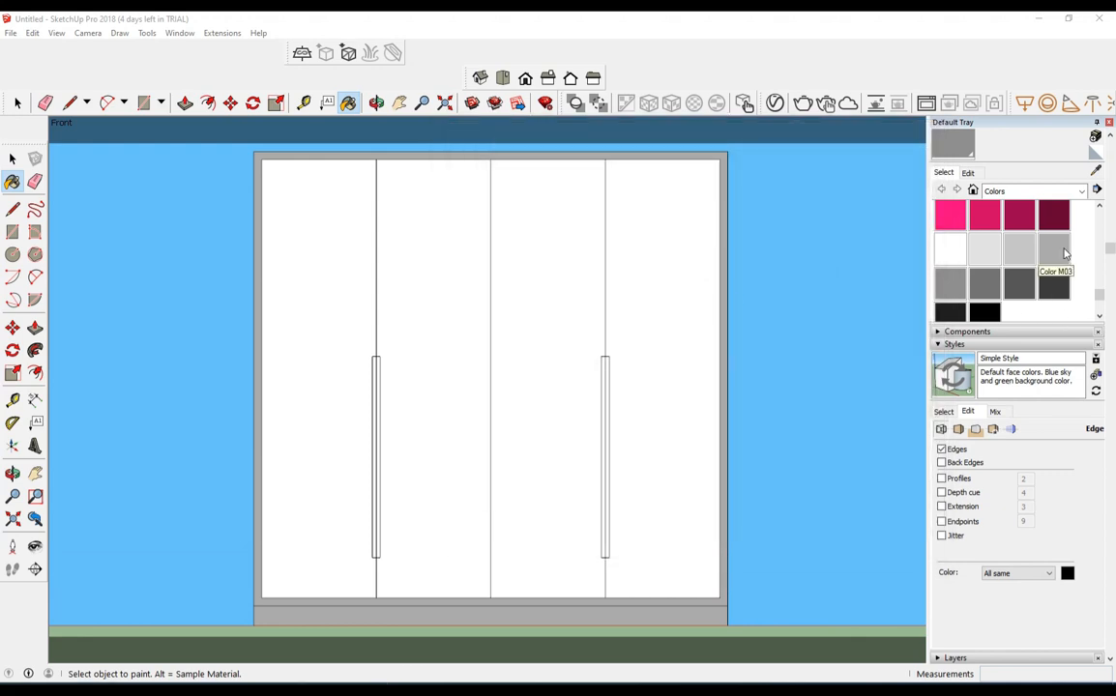
- Sample the white door material and give it a dark reflection colour, a reflection glossiness of 0.85 and no Fresnel
alt+click(680, 341)
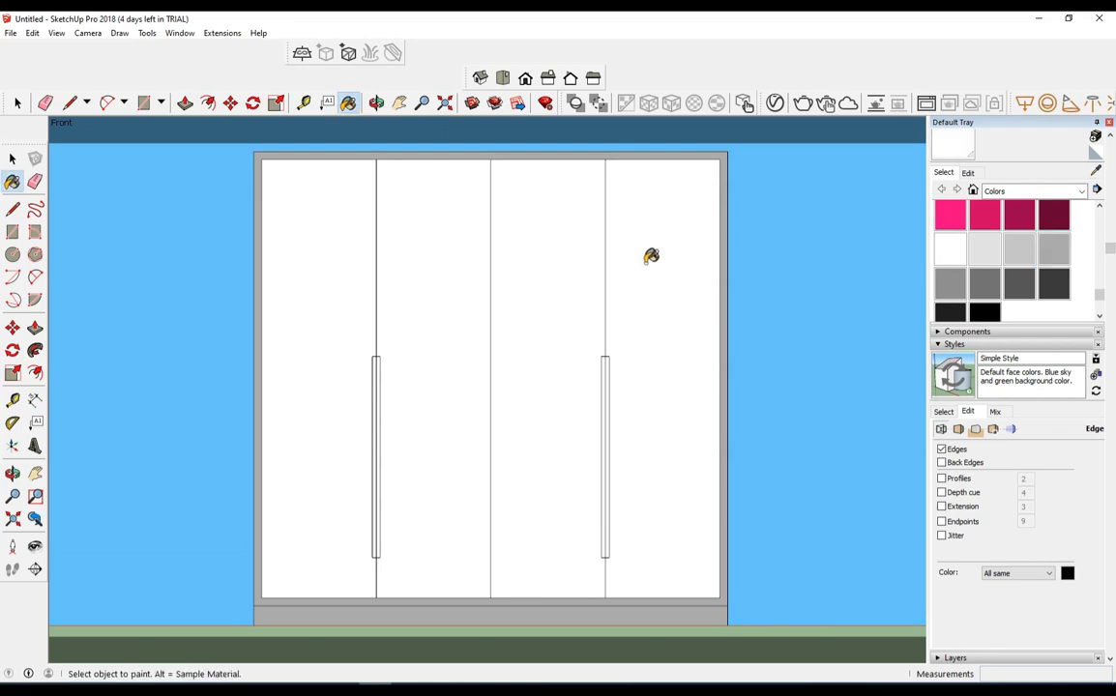
click(744, 103)
drag(813, 424, 817, 423)
text(0.85)
key(Return)
click(774, 453)
click(928, 130)
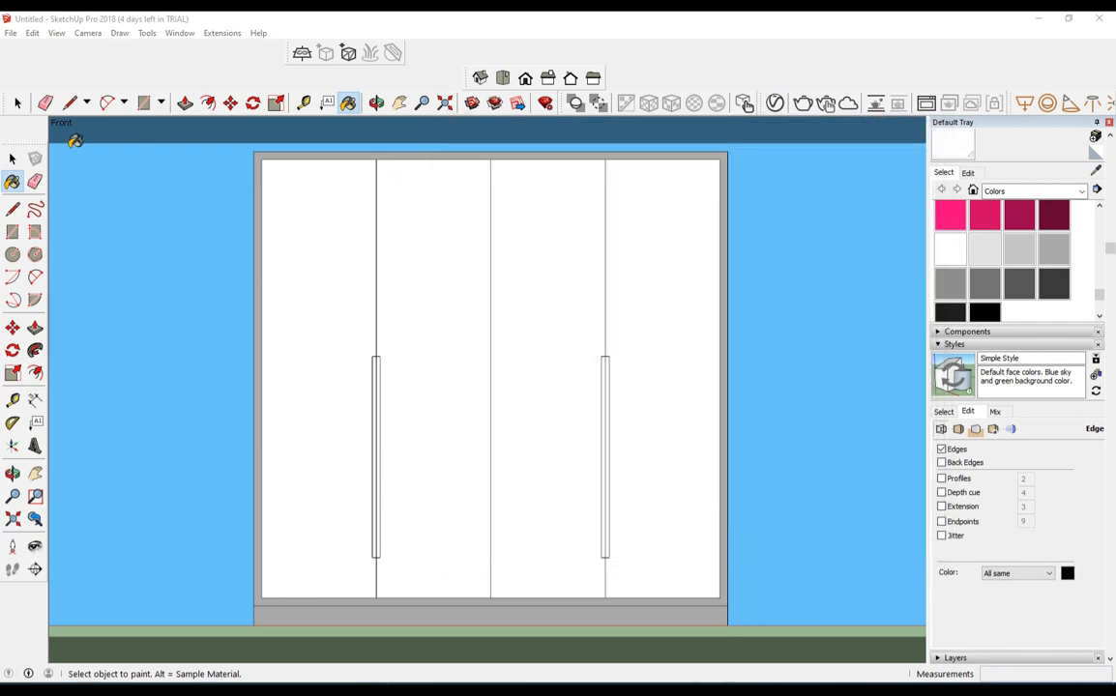
- Save the front view of the wardrobe with closed doors as a new scene
click(17, 103)
scroll(976, 518, down, 2)
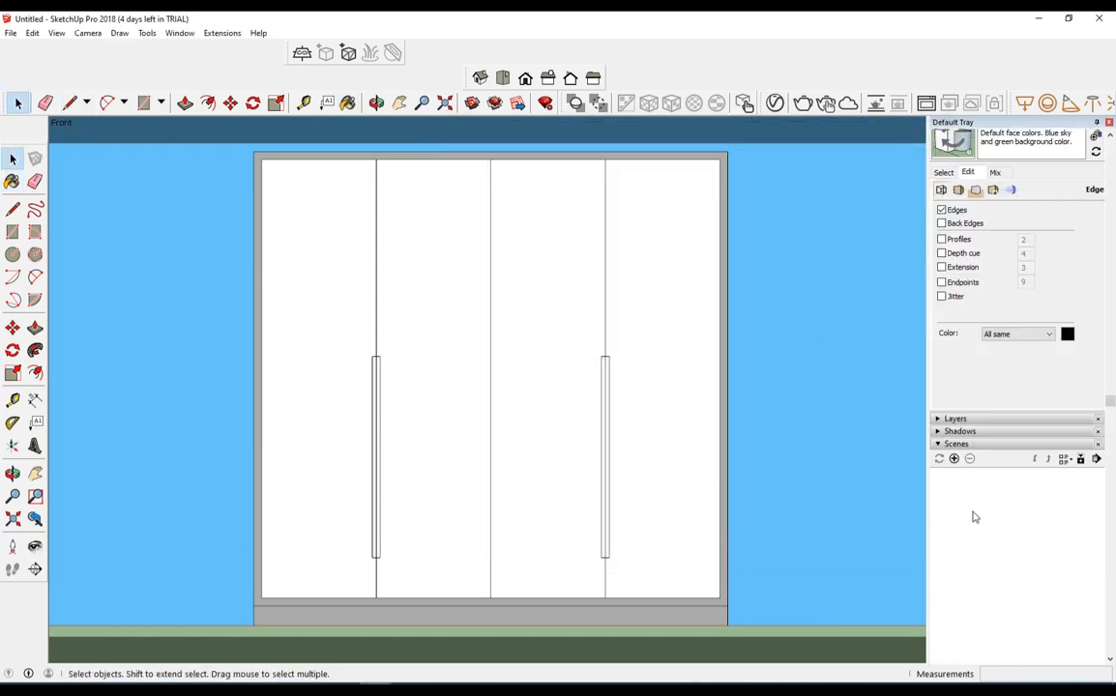
click(954, 458)
click(569, 412)
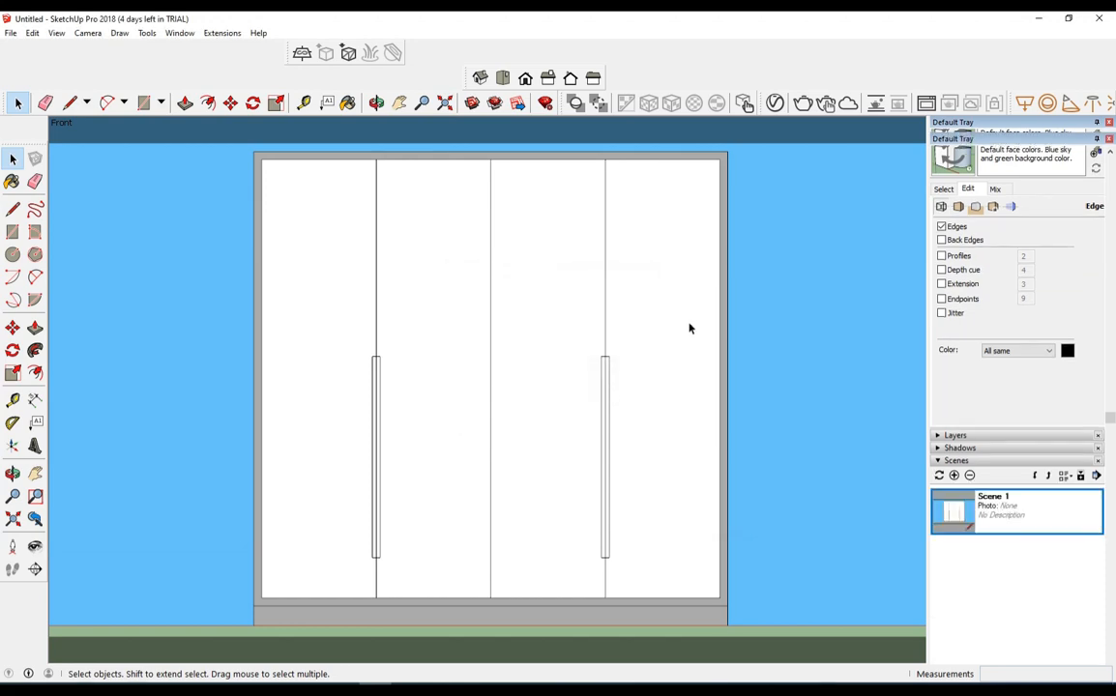
- Hide all four doors and save the open wardrobe's front view as a second scene
click(635, 316)
ctrl+click(541, 309)
ctrl+click(468, 306)
right_click(377, 310)
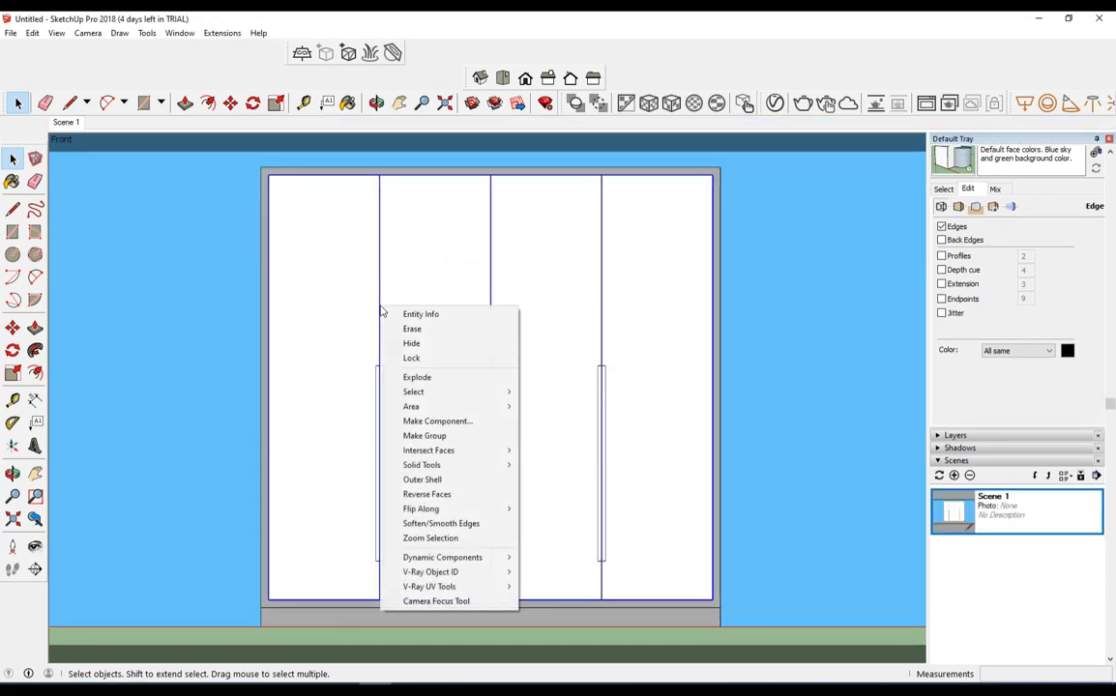
click(408, 341)
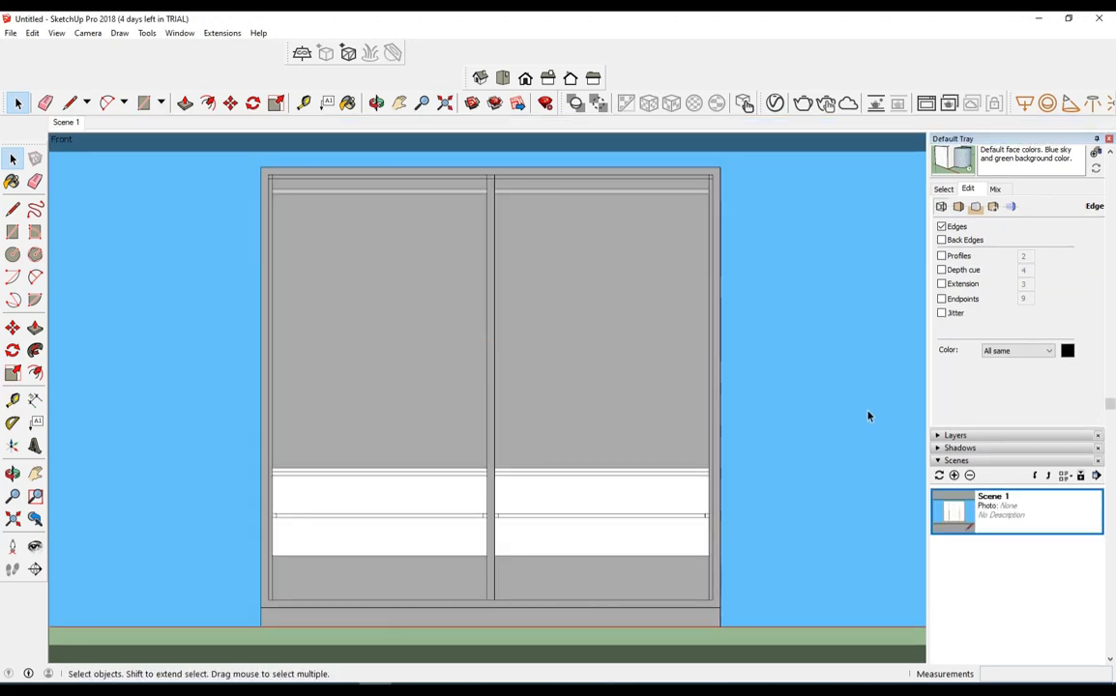
click(954, 475)
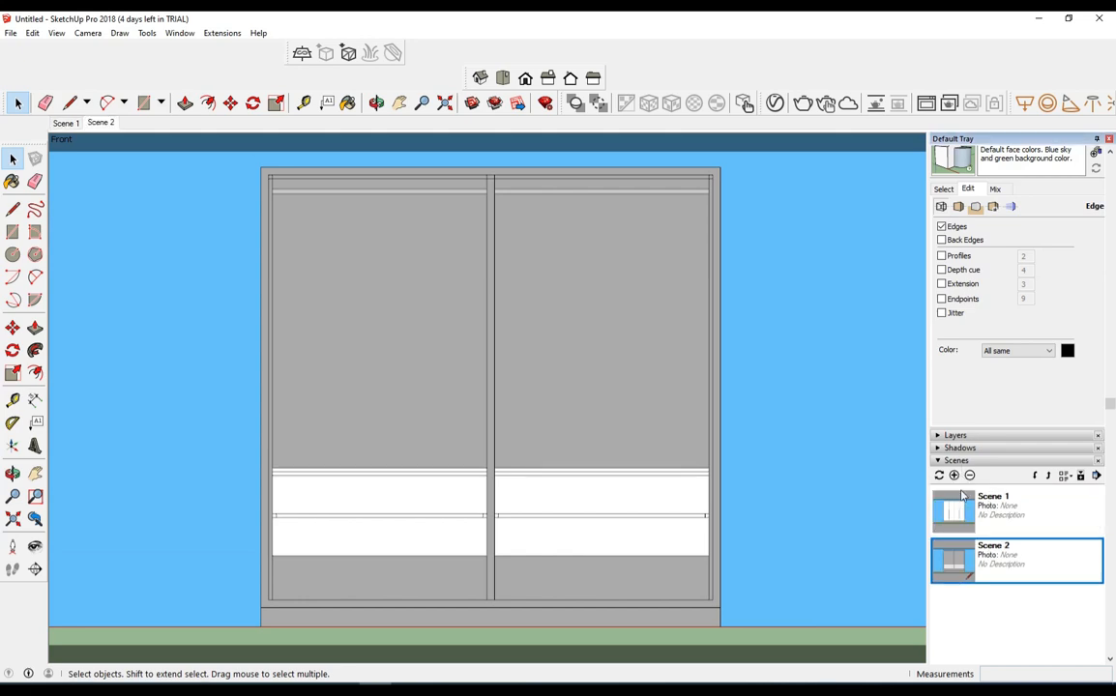
- Switch the camera to perspective projection and frame the open wardrobe at an angle
middle_drag(282, 351, 515, 398)
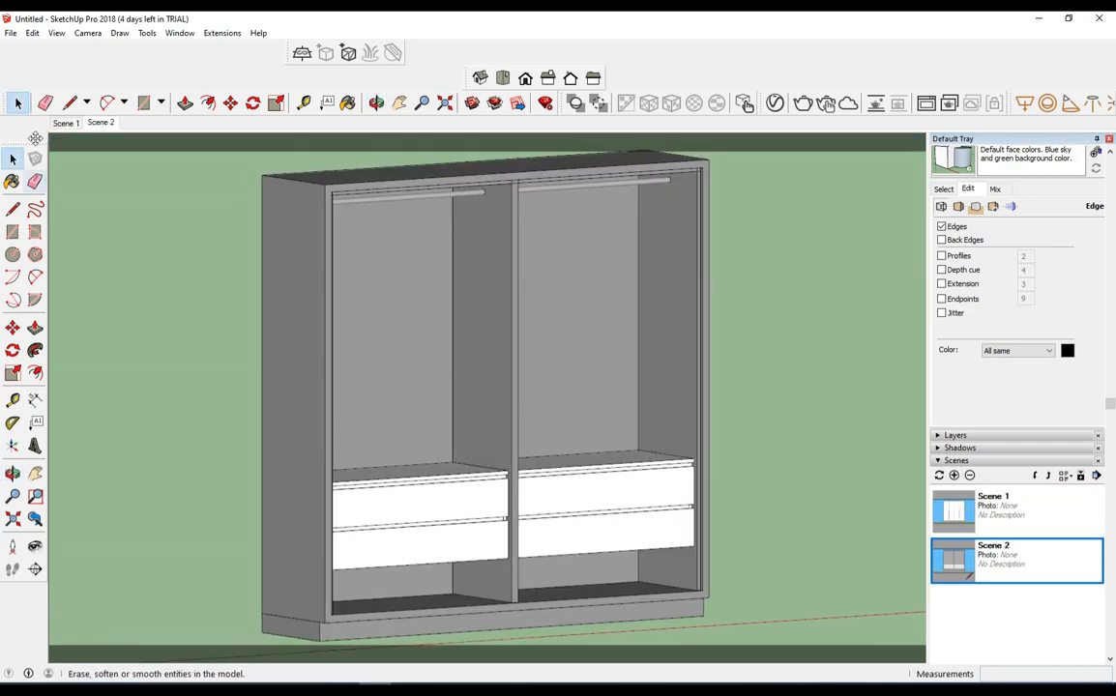
click(85, 35)
click(116, 124)
scroll(386, 339, down, 3)
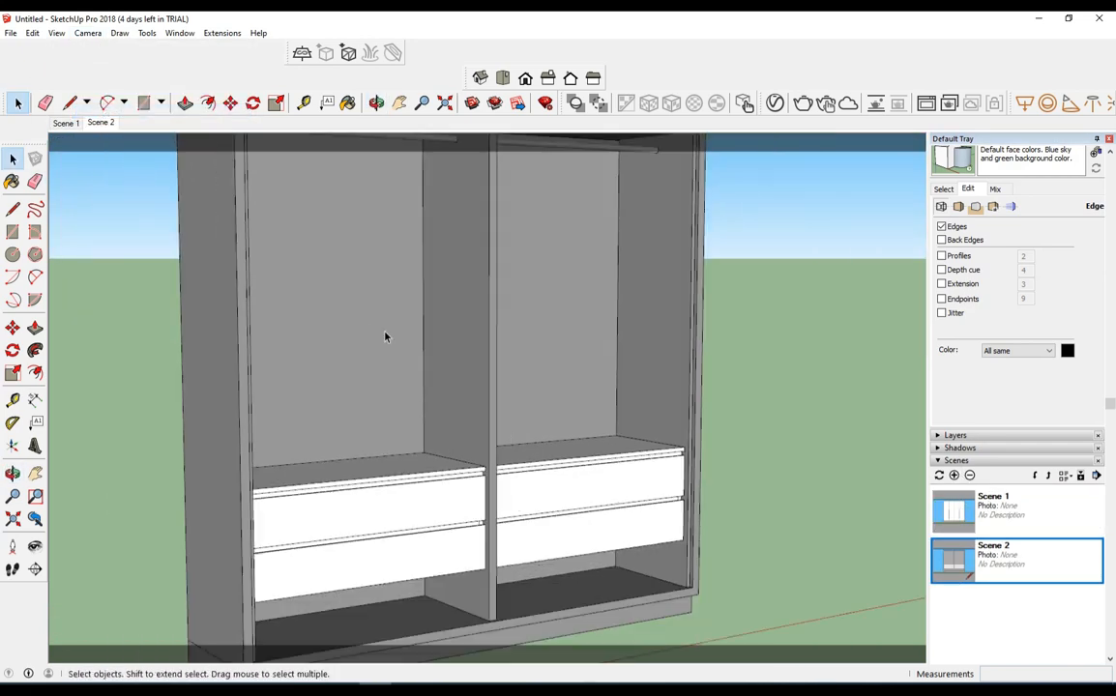
scroll(426, 358, down, 2)
middle_drag(434, 360, 490, 322)
scroll(444, 325, up, 1)
scroll(444, 325, down, 1)
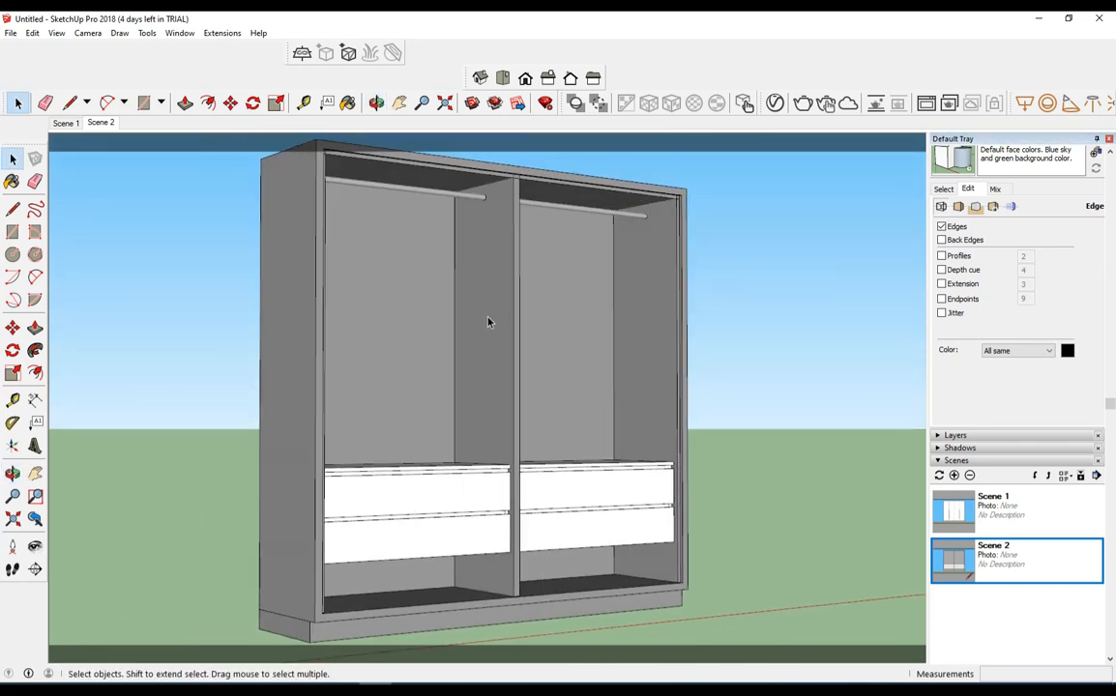
- Place a V-Ray rectangle light strip beneath the lower drawer, along the back of the right compartment
scroll(489, 322, up, 5)
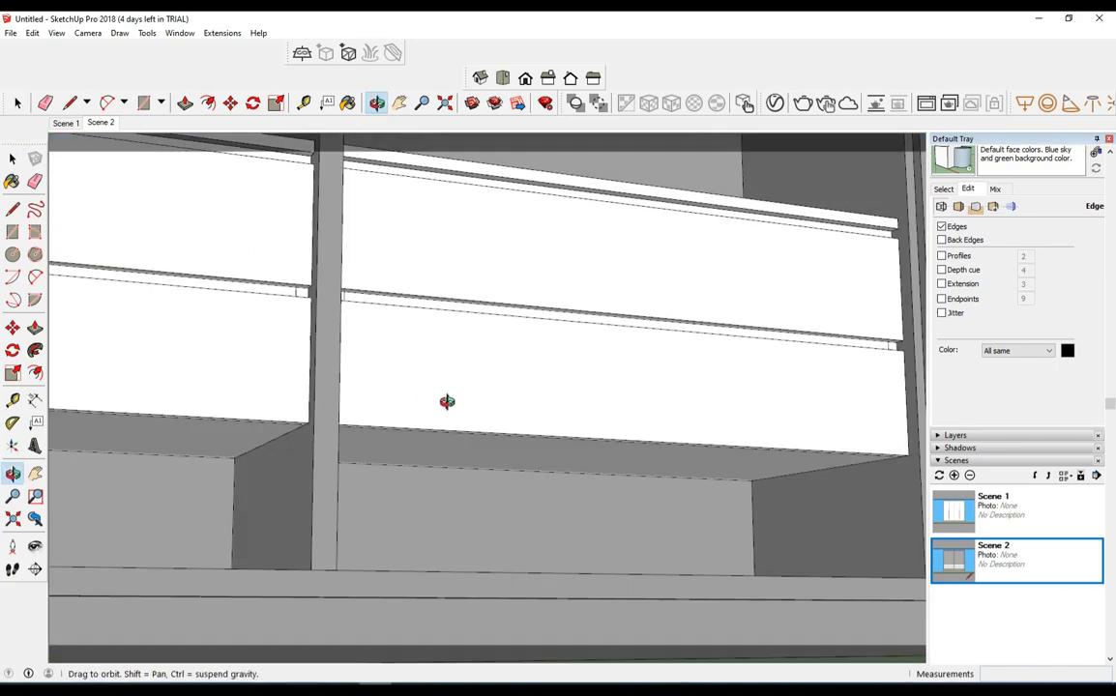
middle_drag(447, 401, 446, 395)
shift+middle_drag(611, 232, 513, 238)
click(1023, 105)
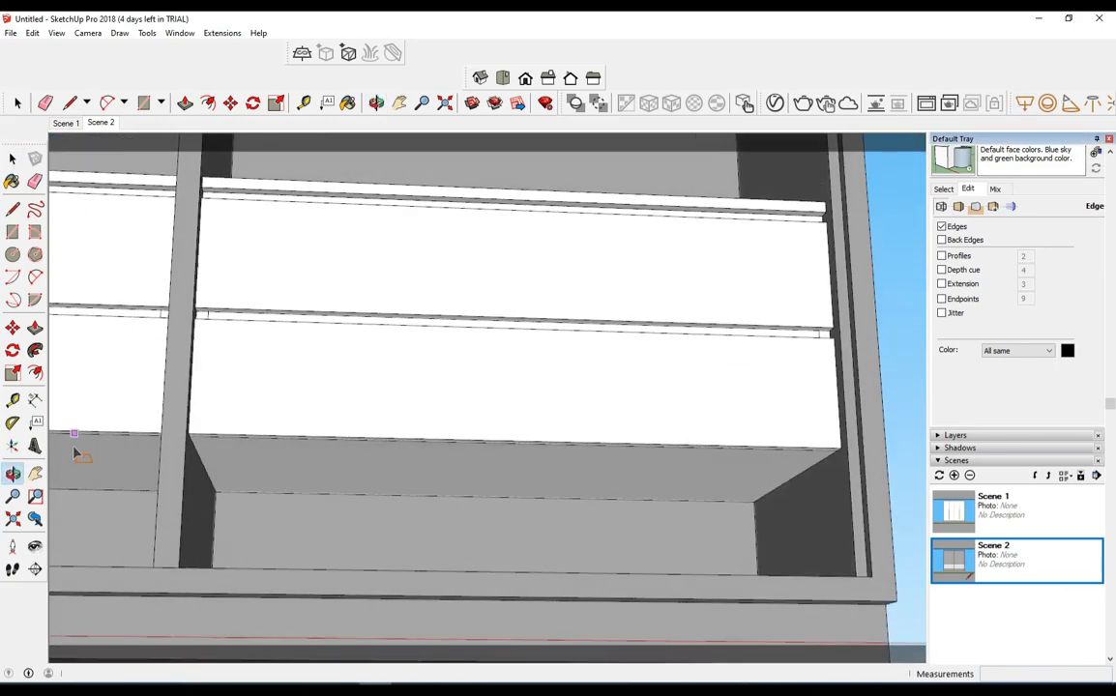
click(217, 500)
click(773, 507)
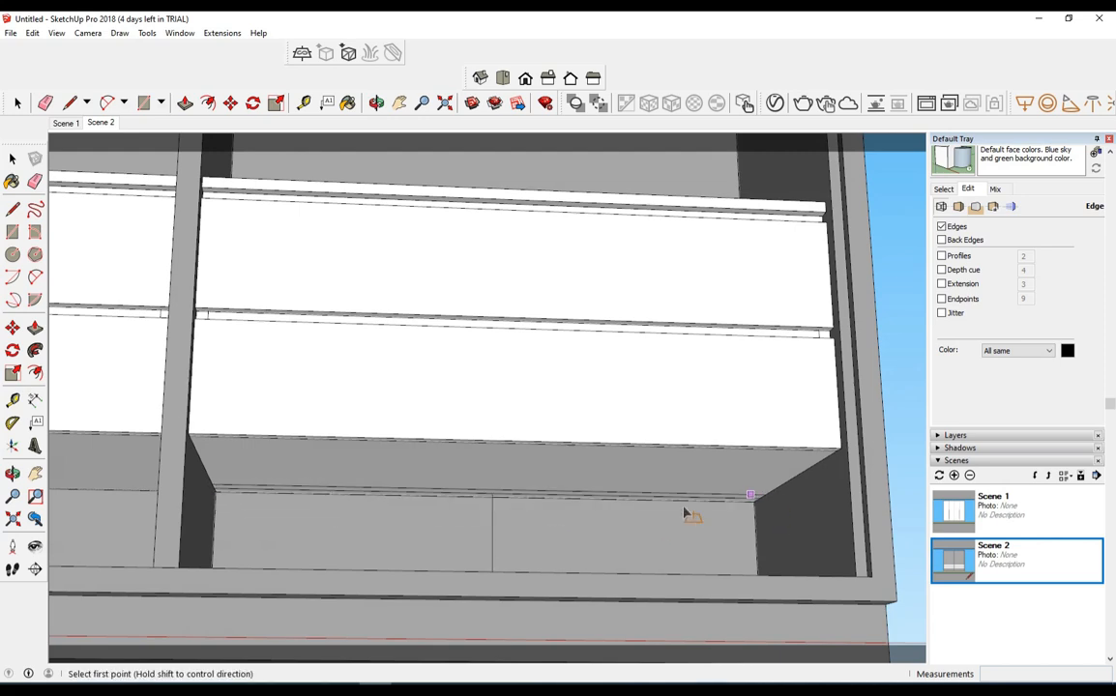
key(space)
- Scale the depth of the rectangle light strip along the green axis
scroll(319, 578, up, 6)
scroll(387, 509, down, 3)
middle_drag(326, 525, 312, 498)
scroll(311, 498, down, 1)
key(s)
middle_drag(528, 573, 682, 463)
scroll(681, 461, up, 1)
click(657, 420)
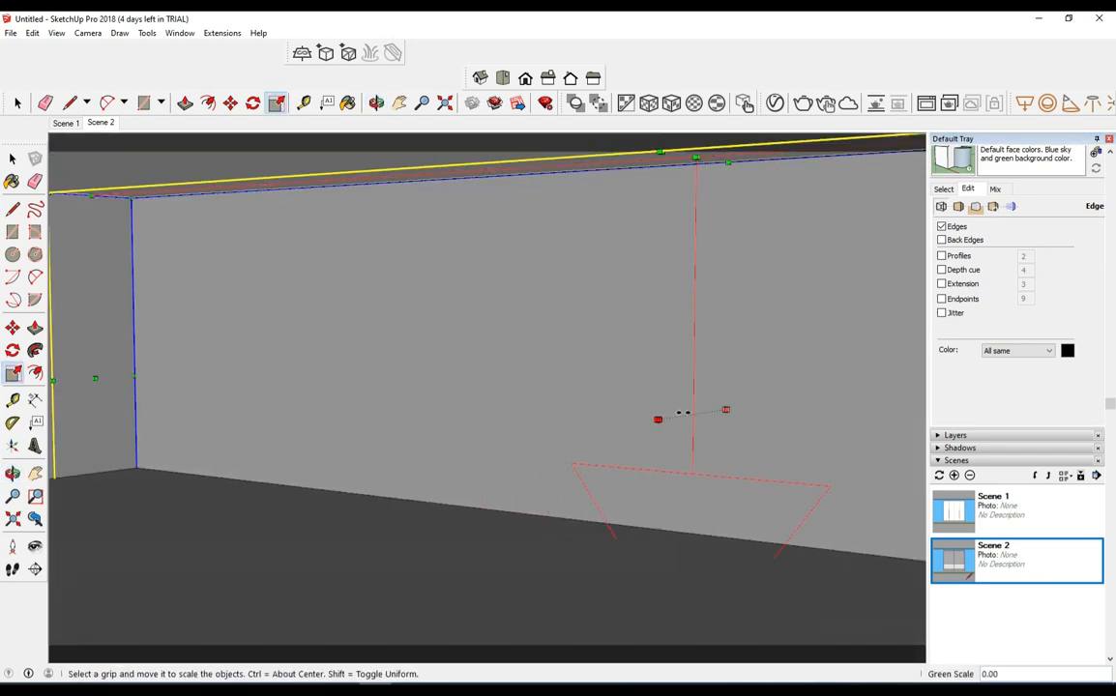
middle_drag(698, 418, 651, 384)
key(space)
scroll(680, 404, down, 2)
key(s)
click(658, 405)
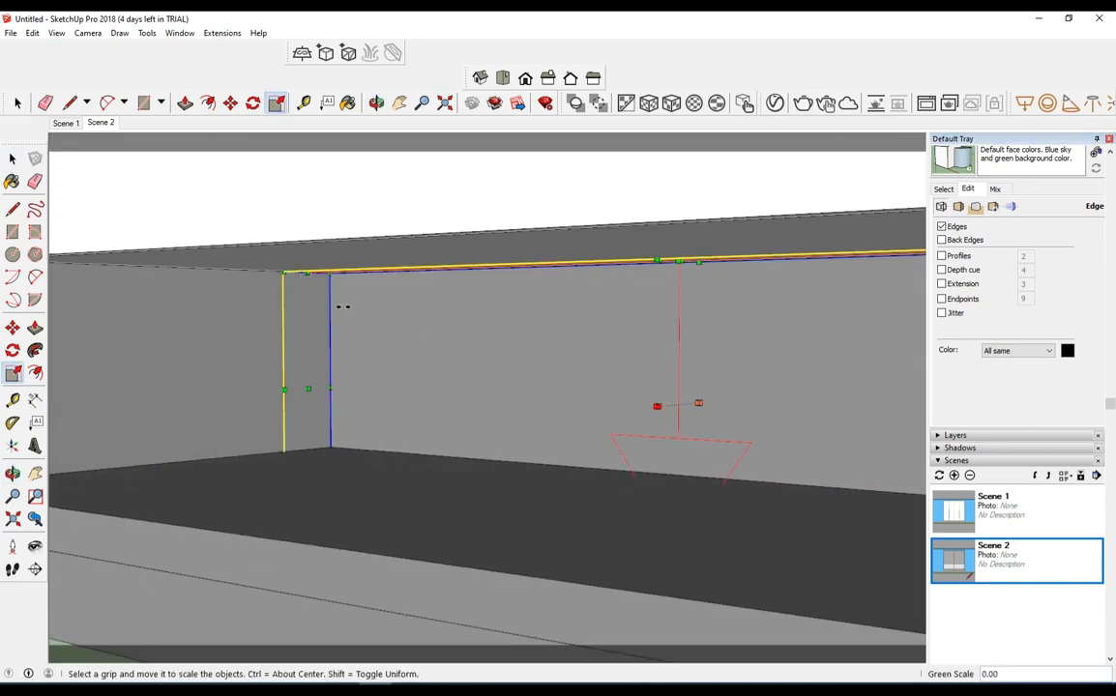
key(space)
- Tilt the rectangle light slightly about its rear edge so that its front edge drops
middle_drag(403, 398, 388, 368)
scroll(377, 278, up, 2)
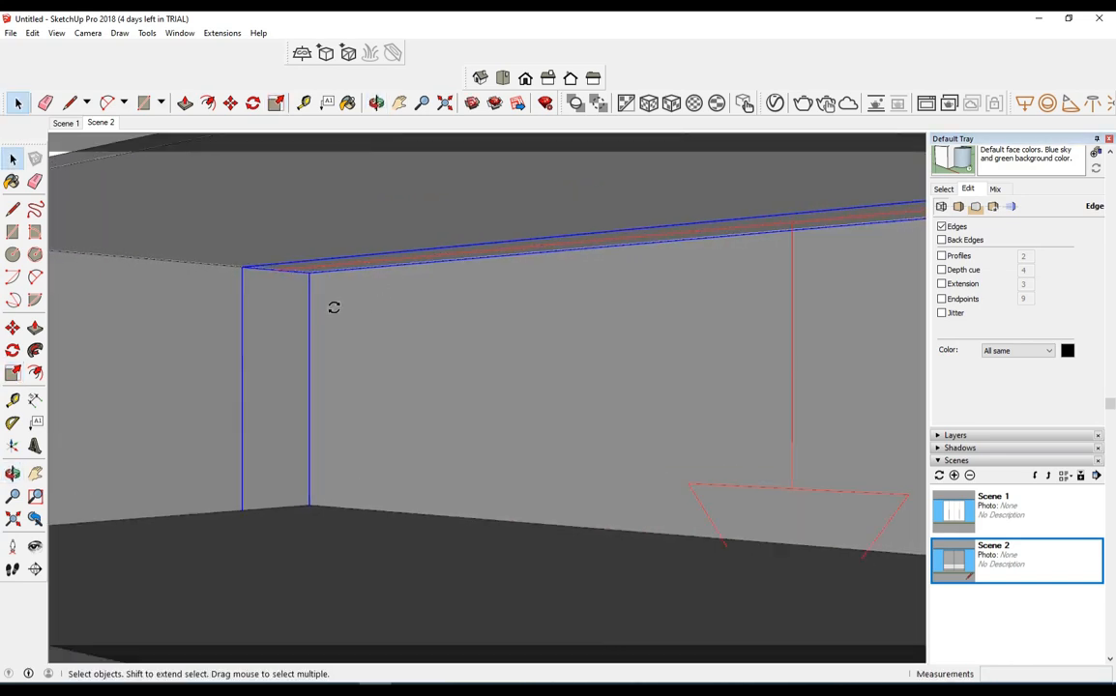
key(q)
click(308, 275)
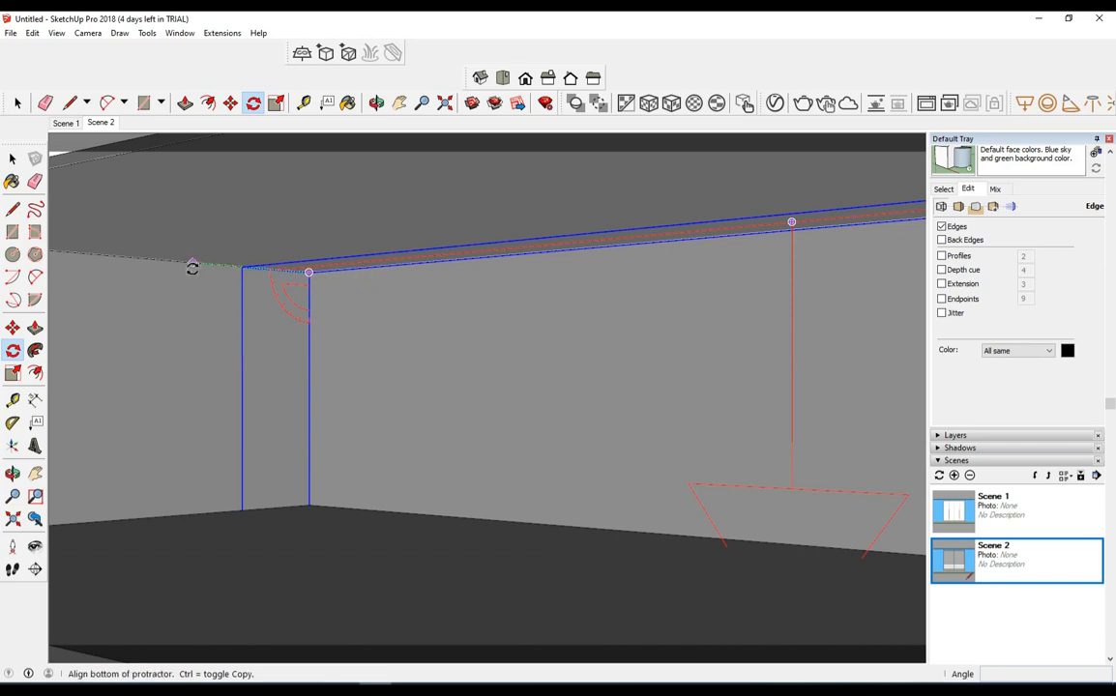
click(192, 267)
key(space)
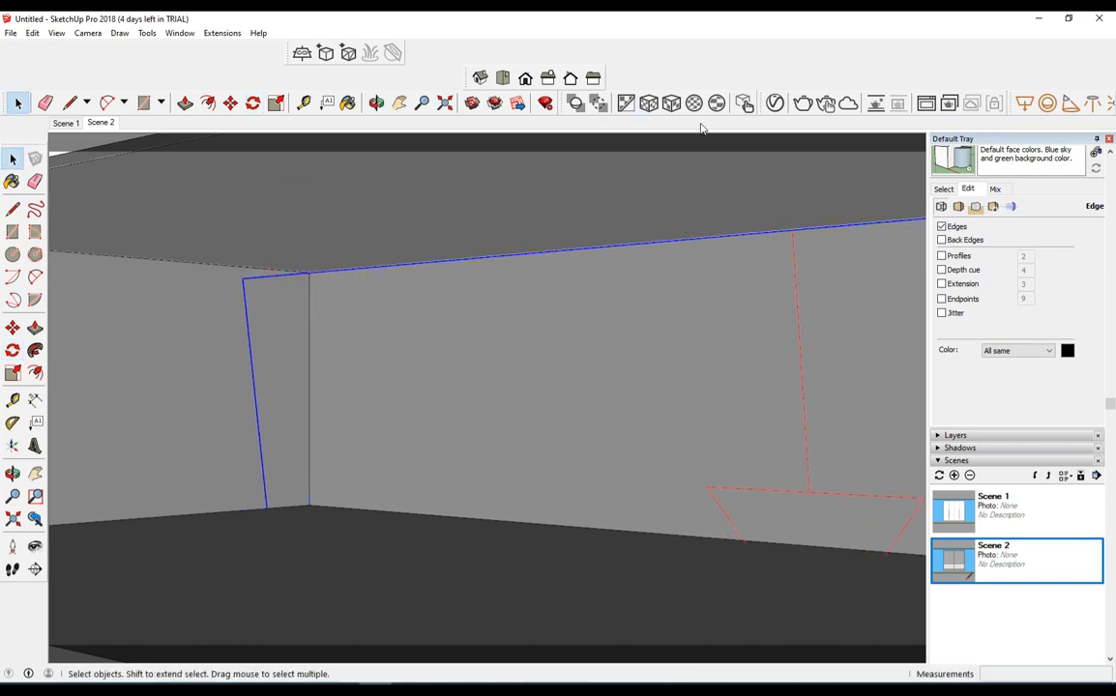
- Set the rectangle light's colour to a warm orange with RGB values 1, 0.728 and 0.484
click(696, 102)
click(790, 362)
drag(533, 255, 533, 275)
drag(470, 266, 455, 248)
drag(530, 276, 265, 206)
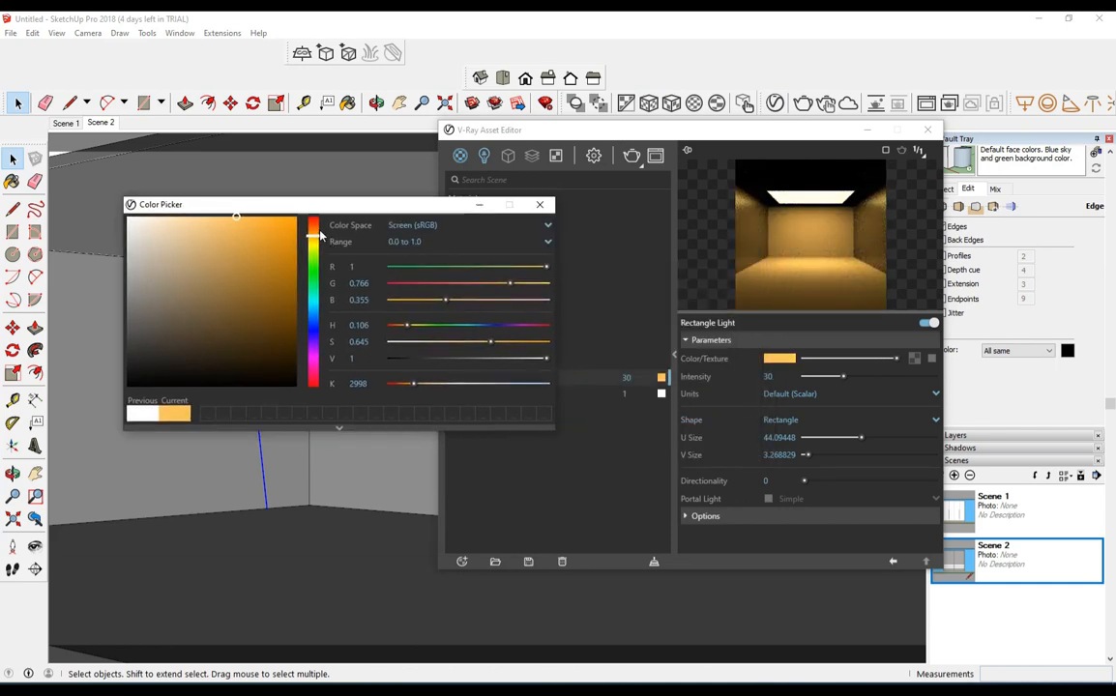
drag(320, 235, 315, 233)
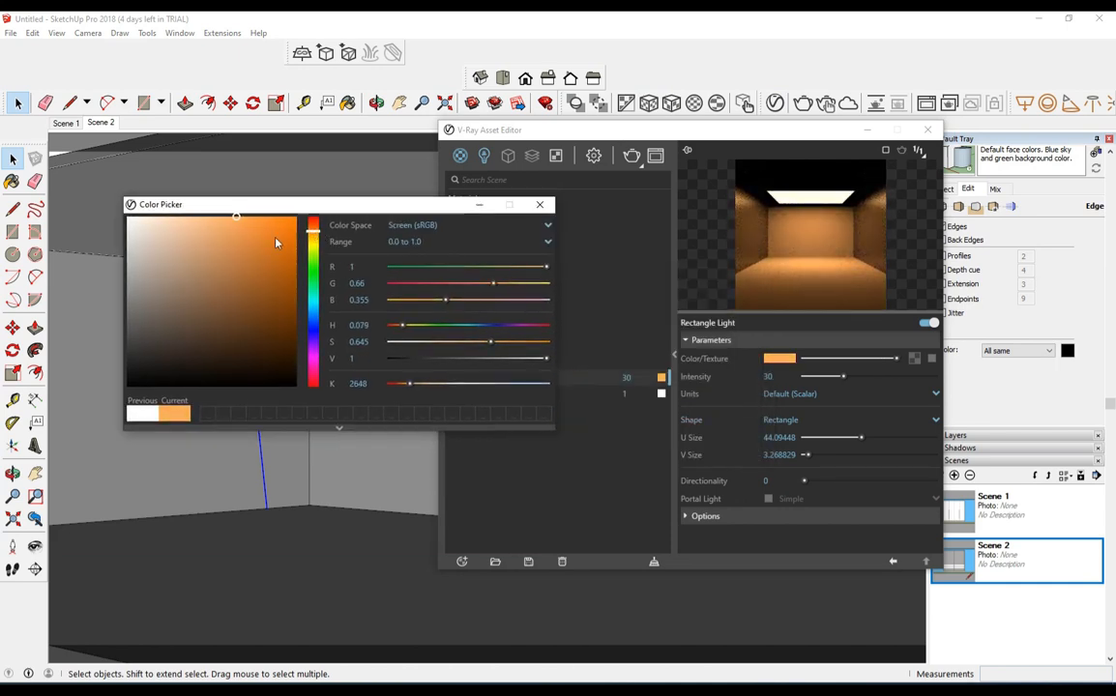
click(214, 220)
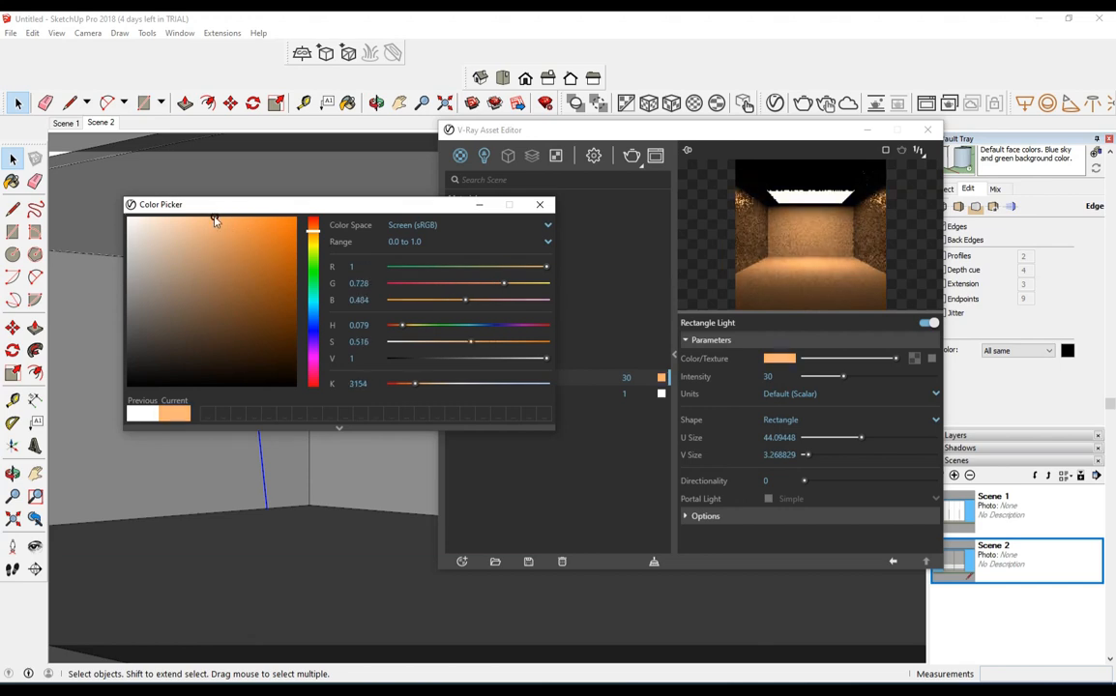
click(540, 204)
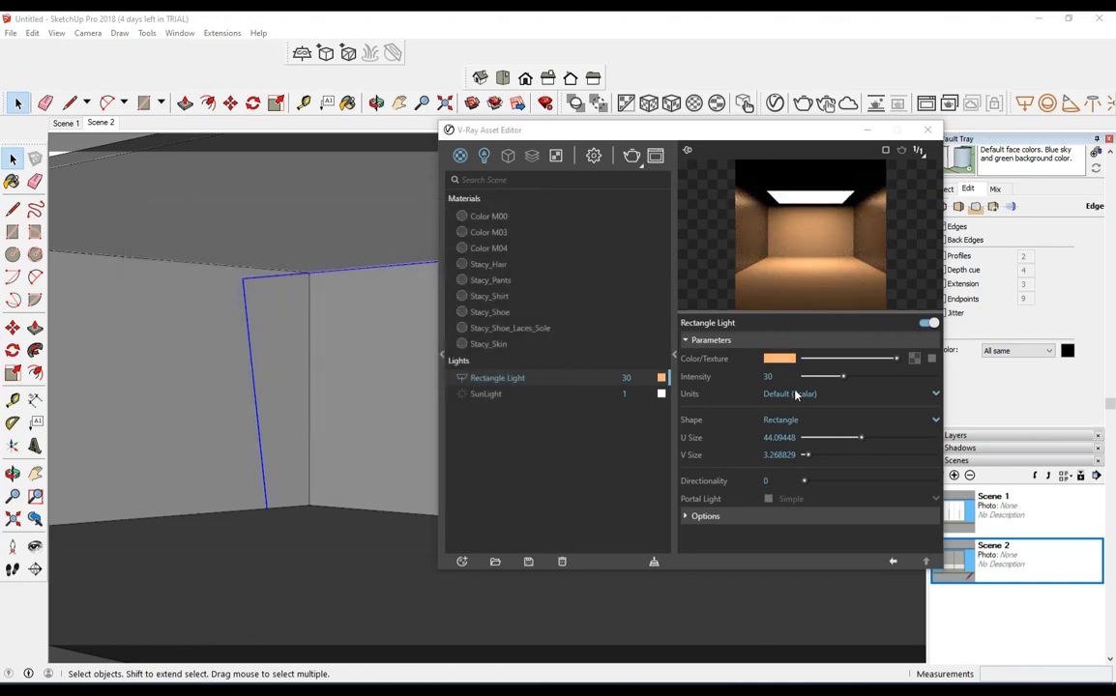
- Set the rectangle light's intensity to 50, make it invisible and close the V-Ray Asset Editor
double_click(770, 376)
text(50)
key(Return)
click(737, 516)
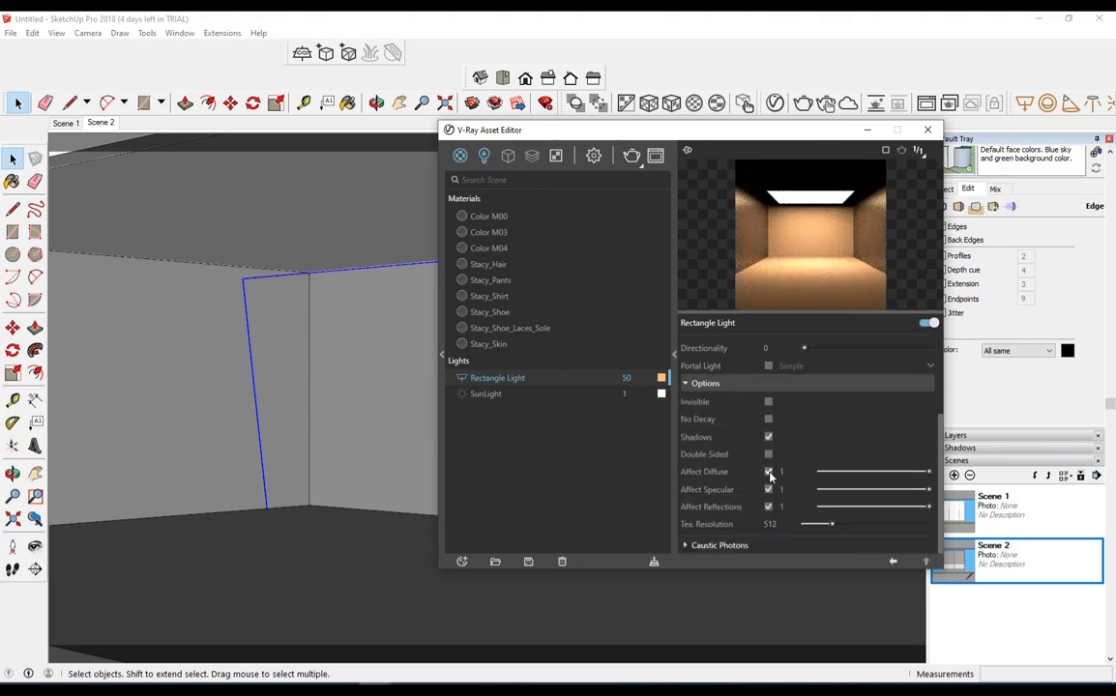
click(768, 402)
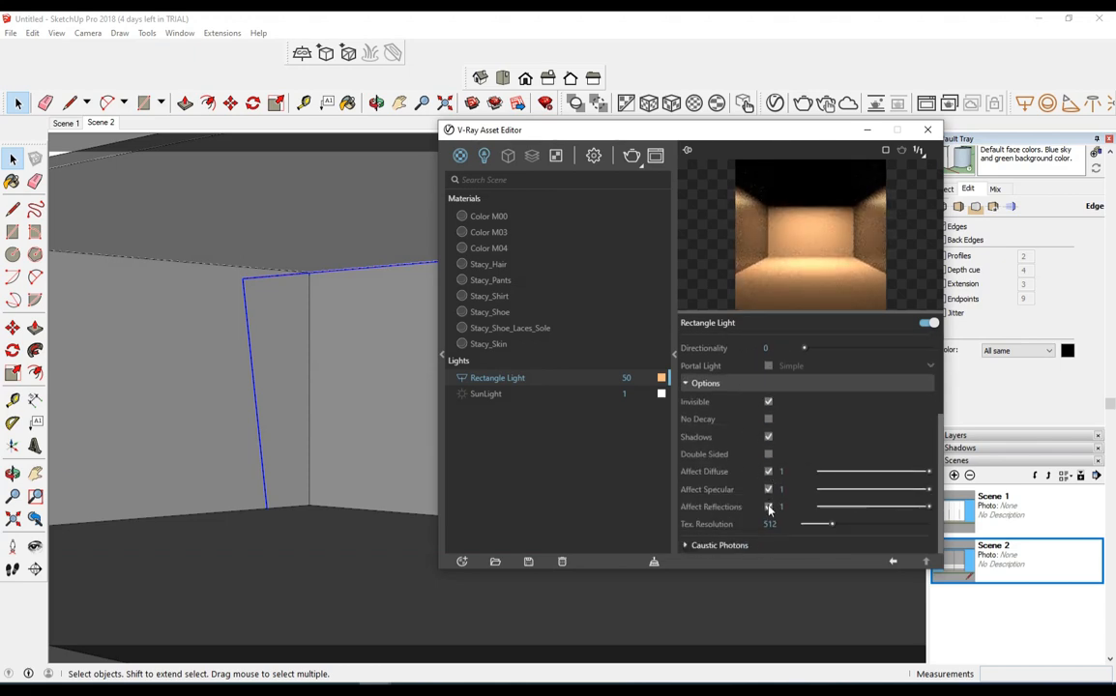
click(927, 129)
- Copy the rectangle light 1160 mm sideways into the left compartment beneath the drawers
scroll(507, 354, down, 5)
middle_drag(632, 412, 839, 471)
key(m)
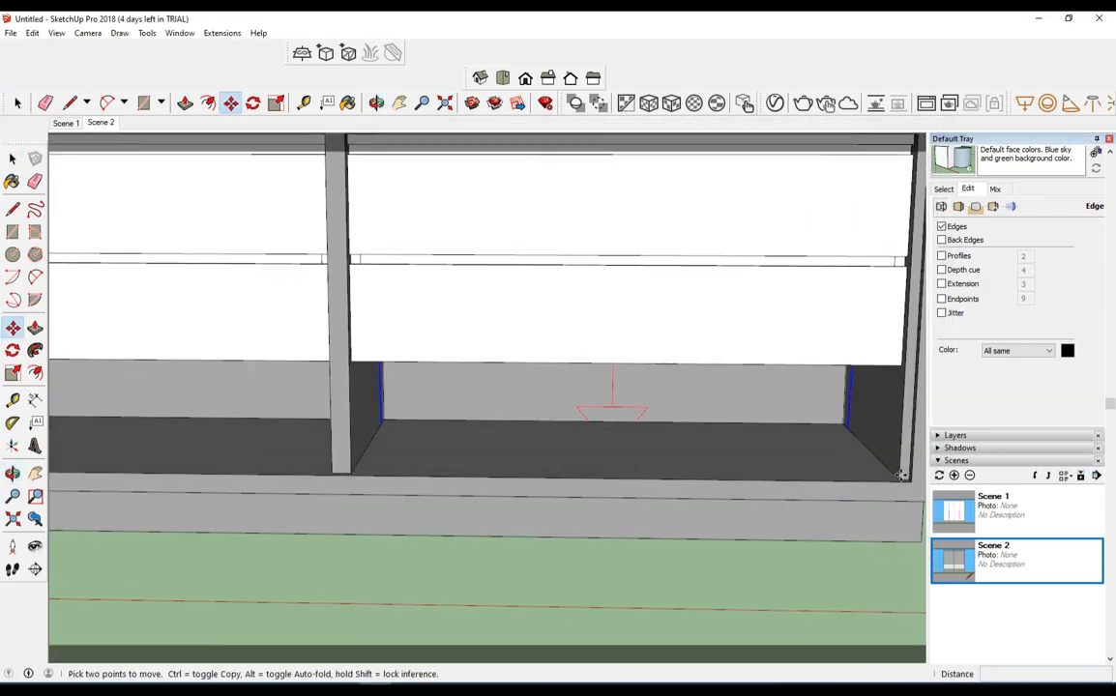
click(901, 475)
key(ctrl)
shift+middle_drag(346, 449, 498, 458)
click(493, 474)
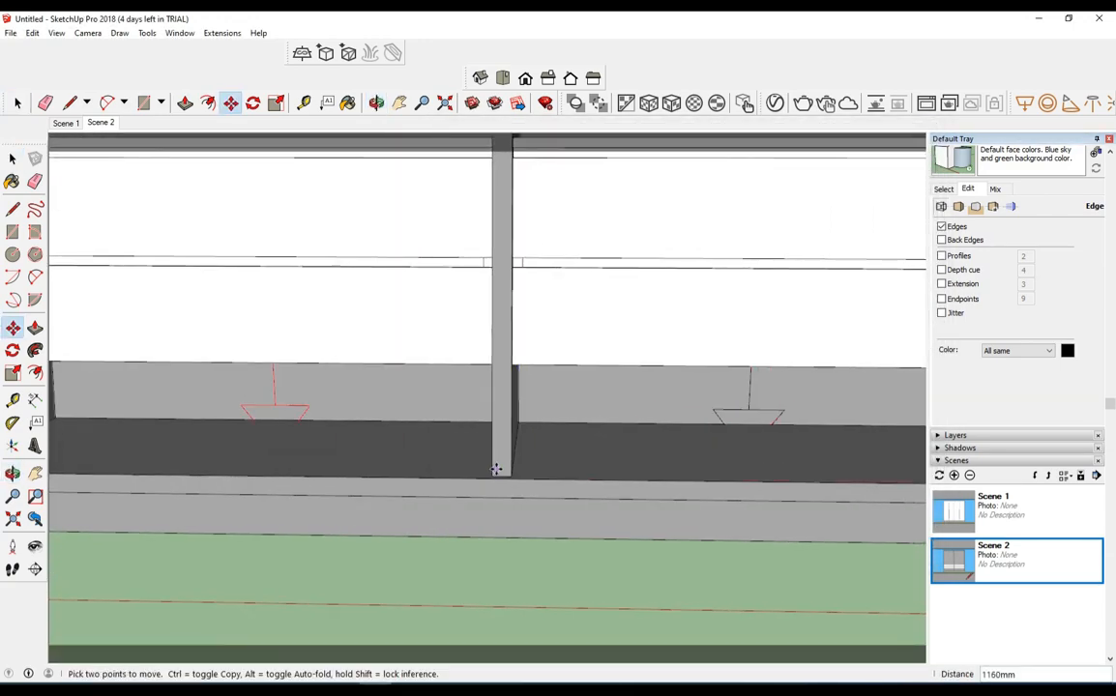
- Copy both lower rectangle lights about 1940 mm straight up into the top of the left and right compartments
key(space)
scroll(598, 453, down, 4)
click(597, 448)
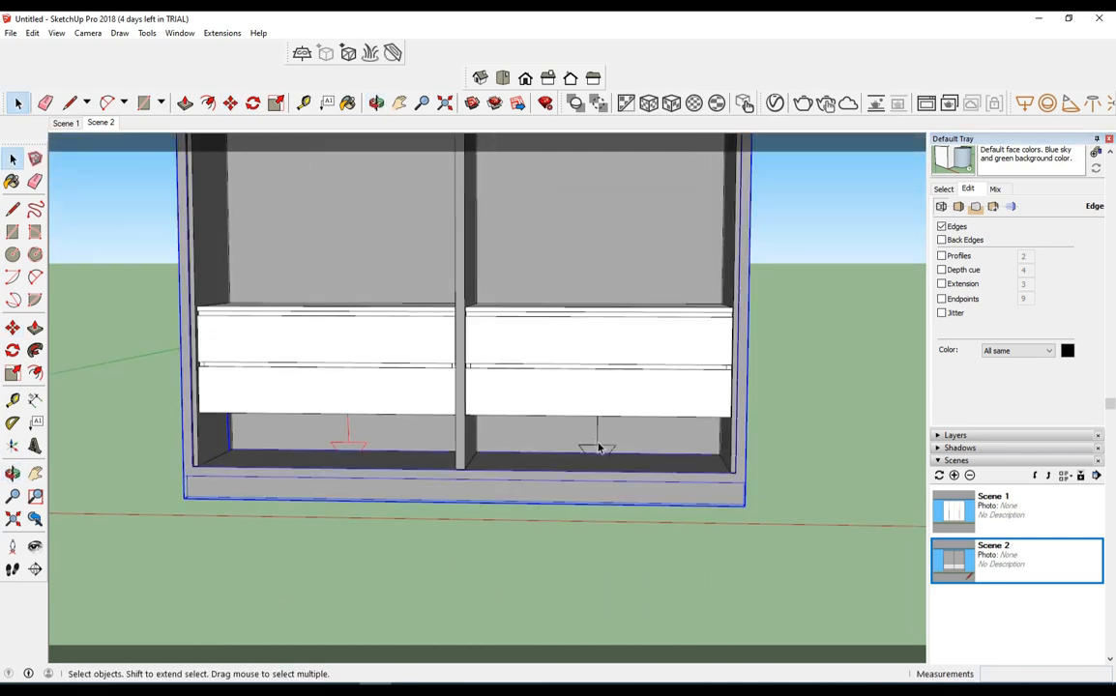
scroll(604, 449, up, 2)
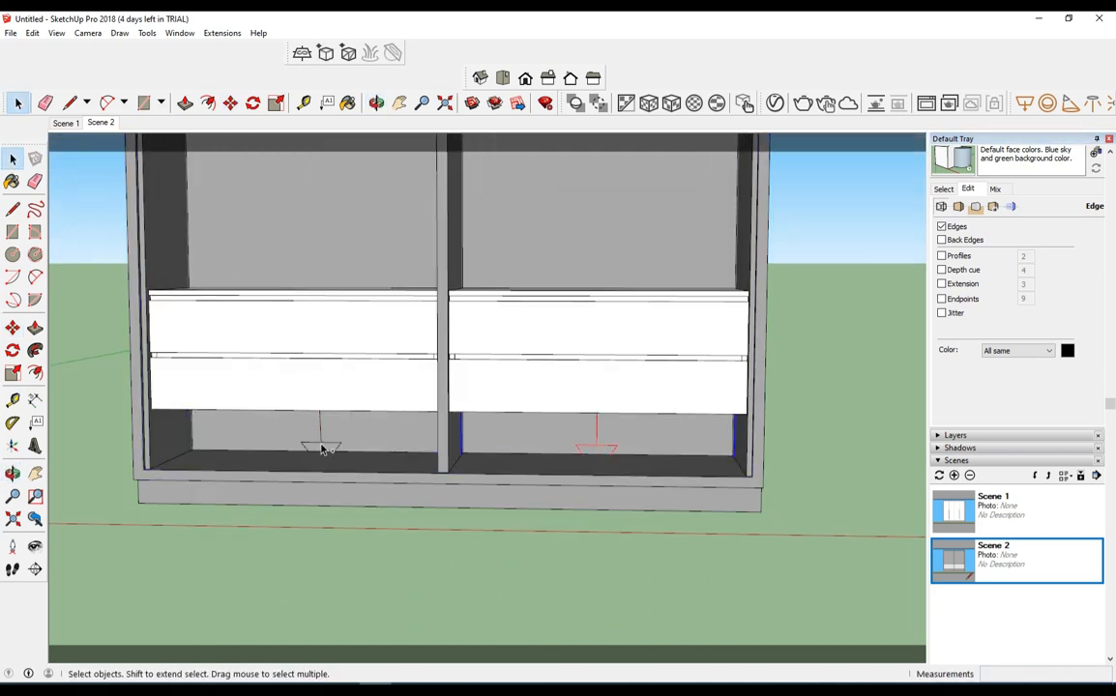
middle_drag(343, 451, 523, 476)
key(m)
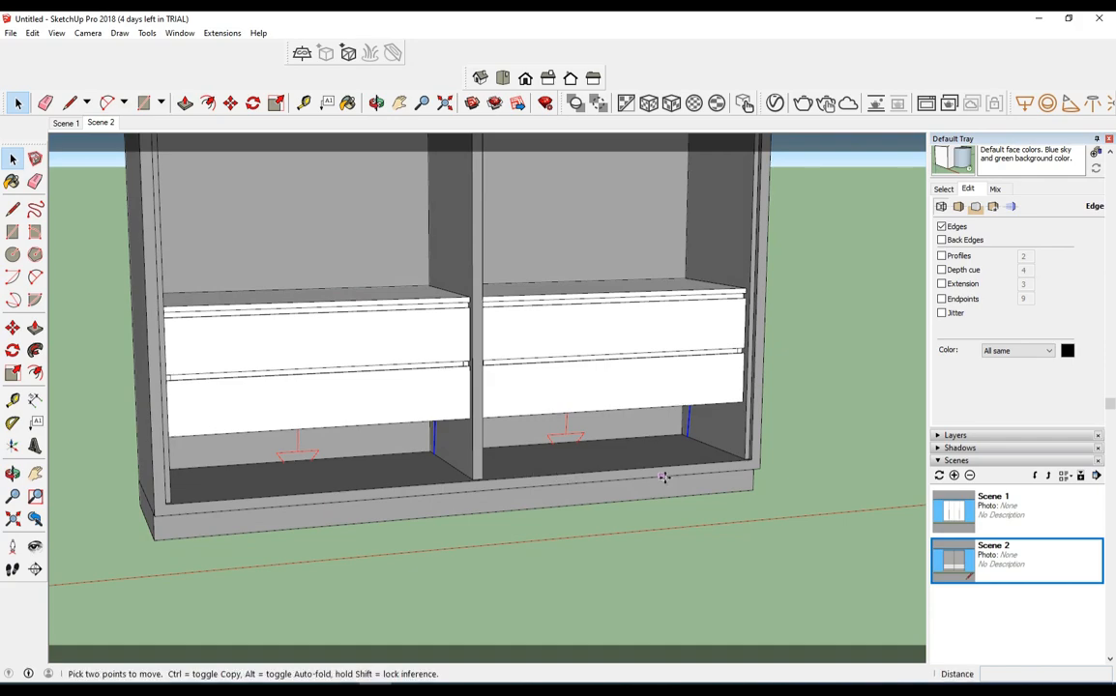
click(745, 459)
scroll(791, 253, down, 2)
shift+middle_drag(749, 218, 730, 403)
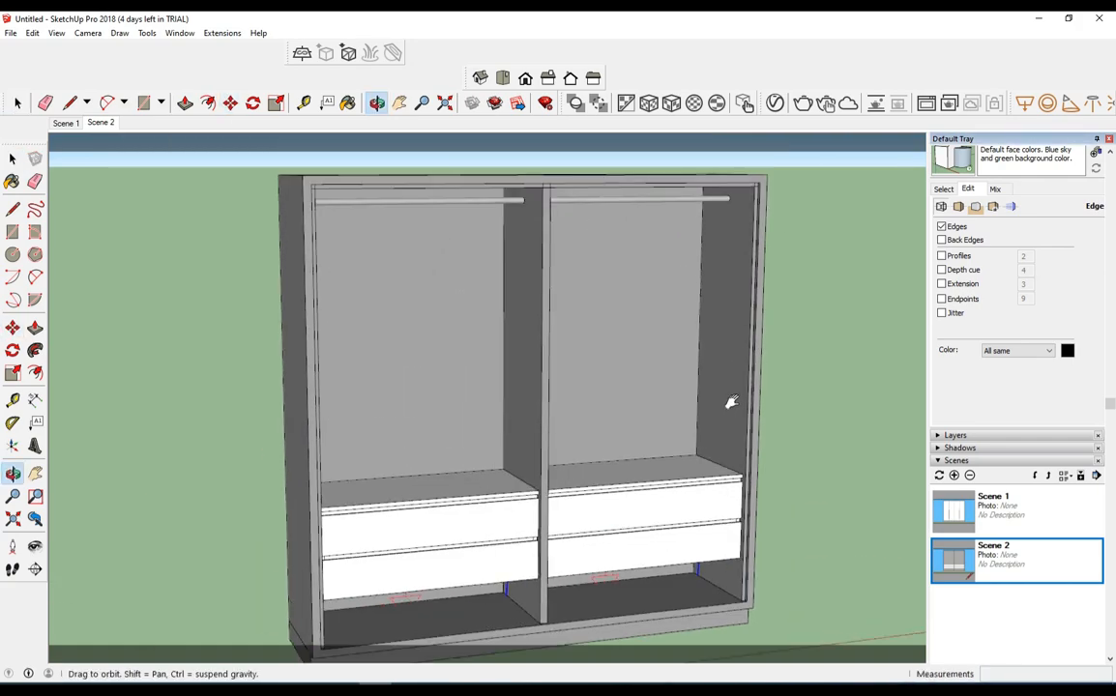
scroll(769, 189, up, 3)
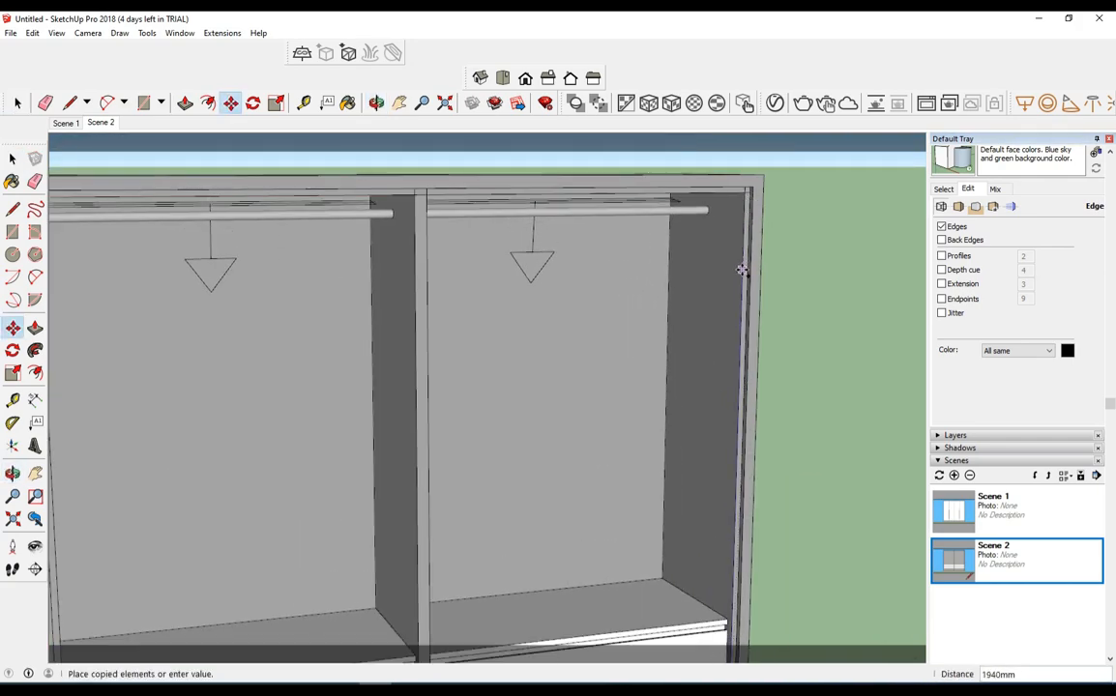
click(743, 271)
- Adjust the height of the two copied lights so they sit just beneath the wardrobe's top panel
scroll(743, 208, up, 3)
middle_drag(743, 208, 724, 251)
click(742, 252)
click(742, 237)
key(space)
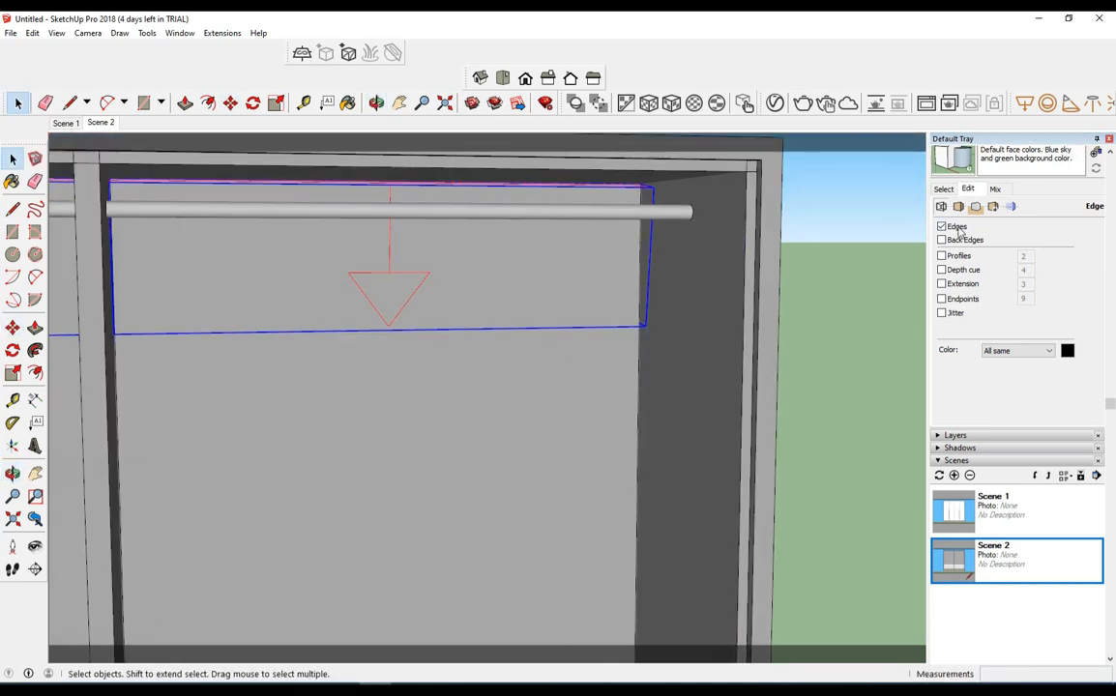
- Select the right compartment's hanging rail and sample its material, Color M03
key(b)
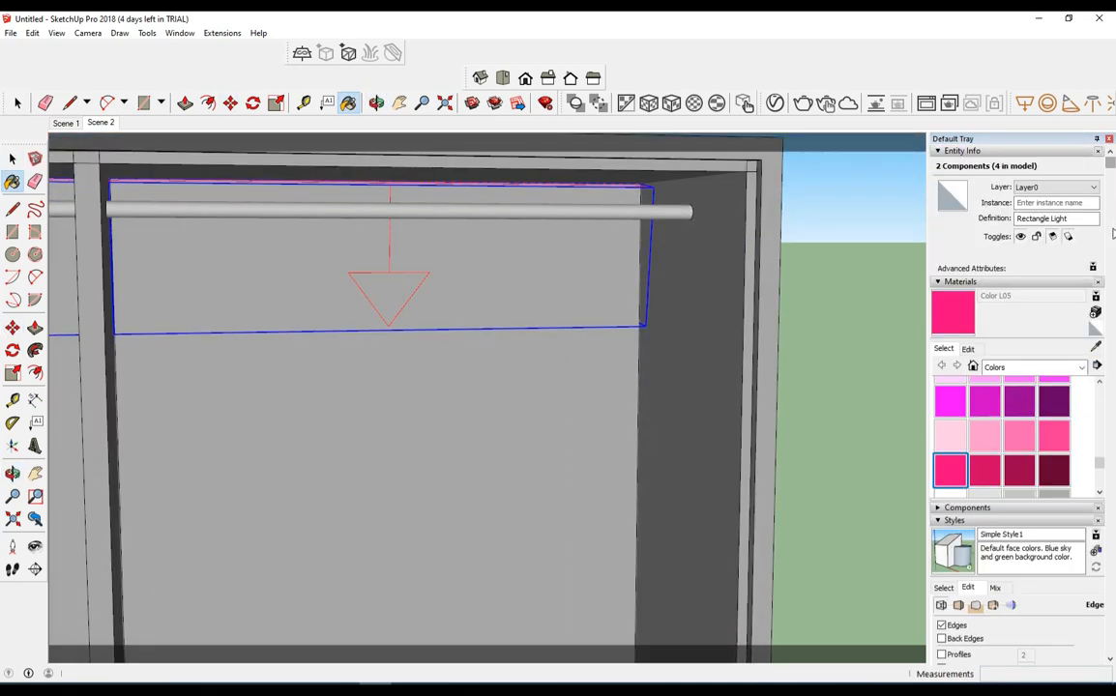
click(1096, 347)
right_click(677, 213)
click(711, 223)
click(776, 105)
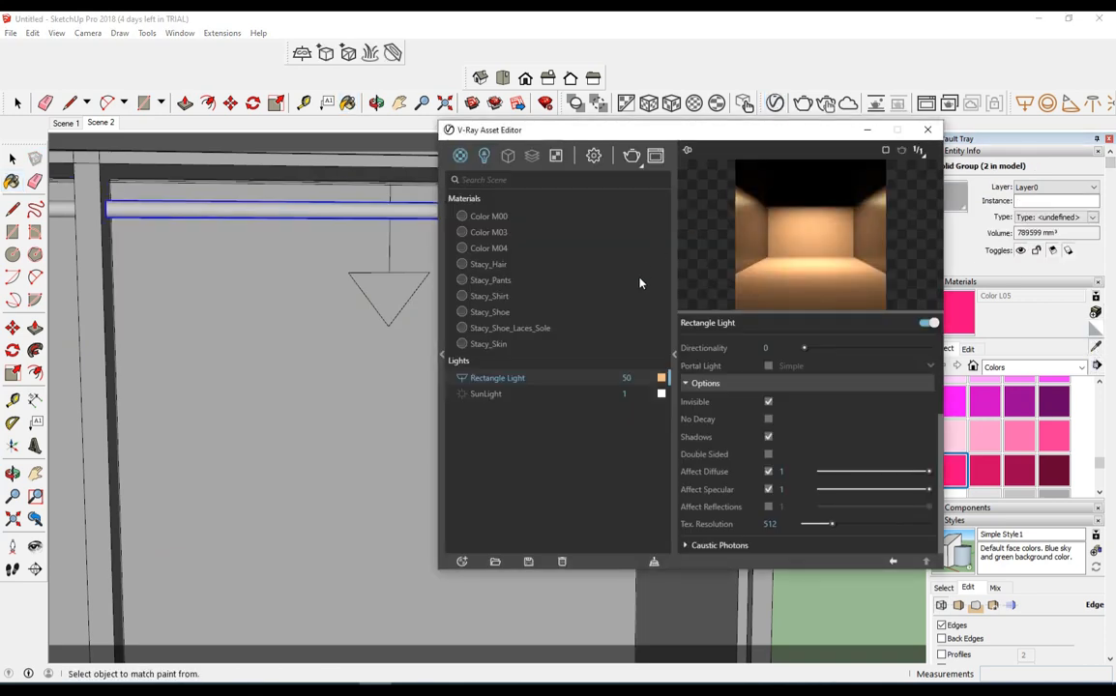
click(927, 130)
click(1054, 399)
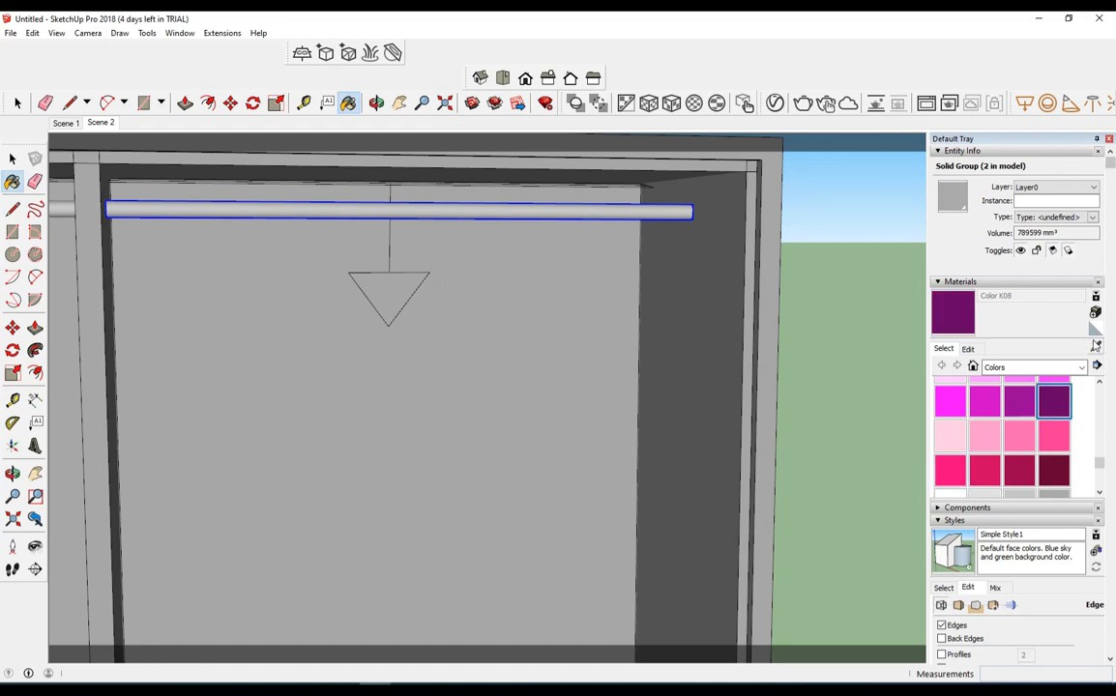
click(677, 208)
- Make Color M03 reflective with a near-white reflection colour, Fresnel off and glossiness 0.85, and close the V-Ray Asset Editor
click(776, 105)
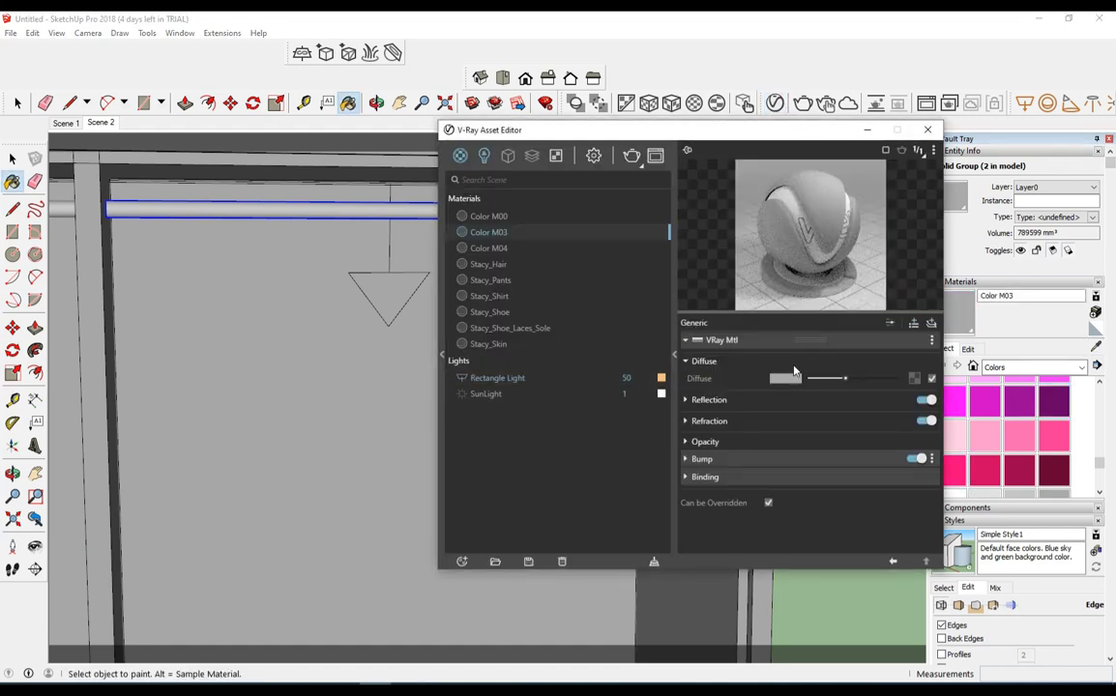
click(708, 400)
click(774, 452)
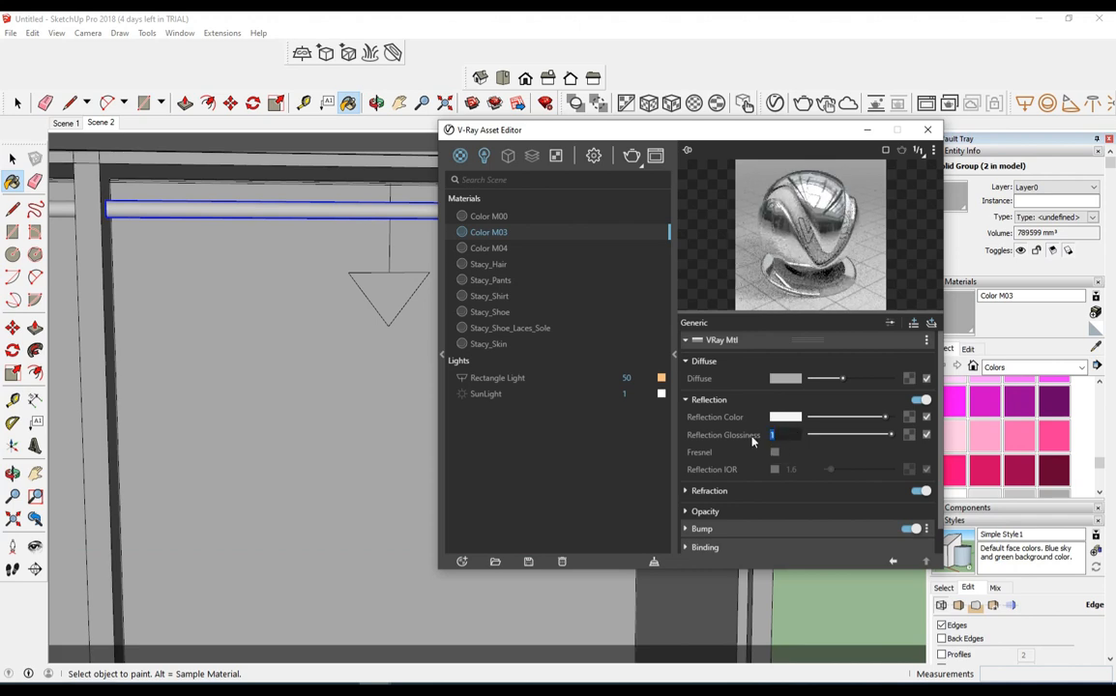
key(Return)
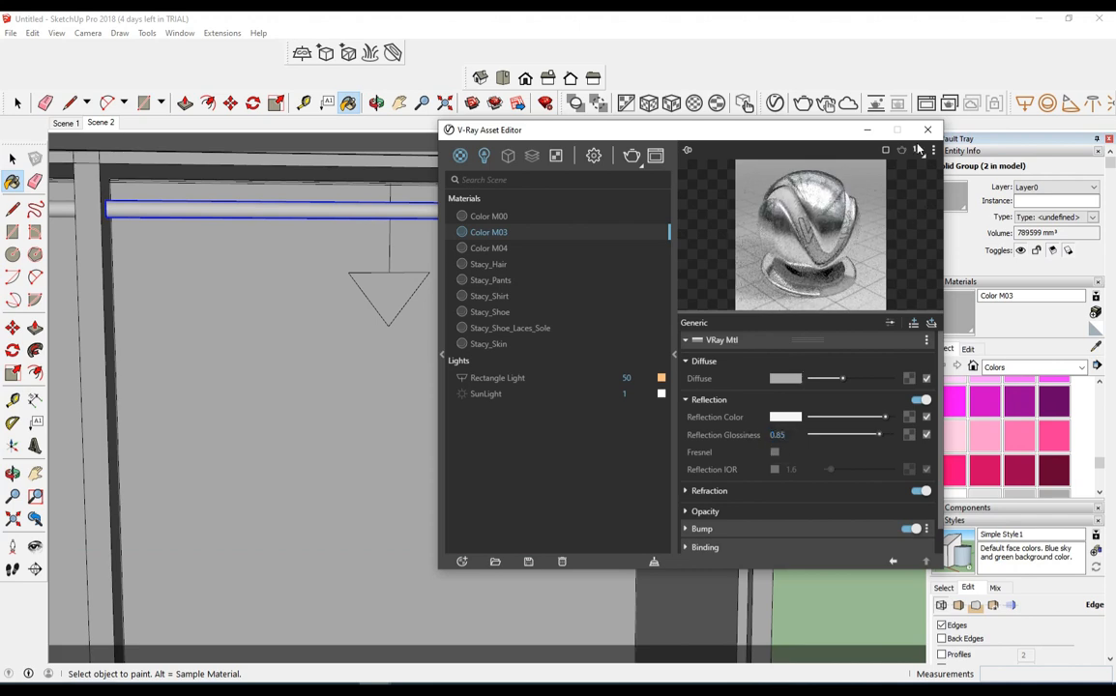
click(928, 130)
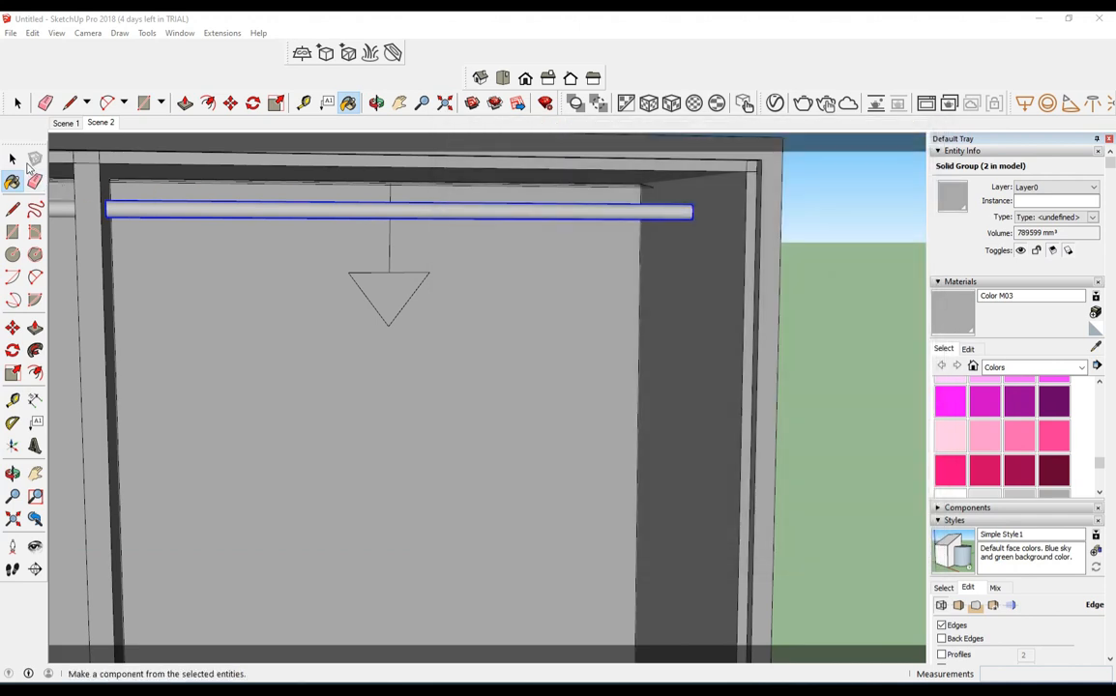
- Return to Scene 2, run a test V-Ray render of the open wardrobe's front and close the frame buffer
click(104, 124)
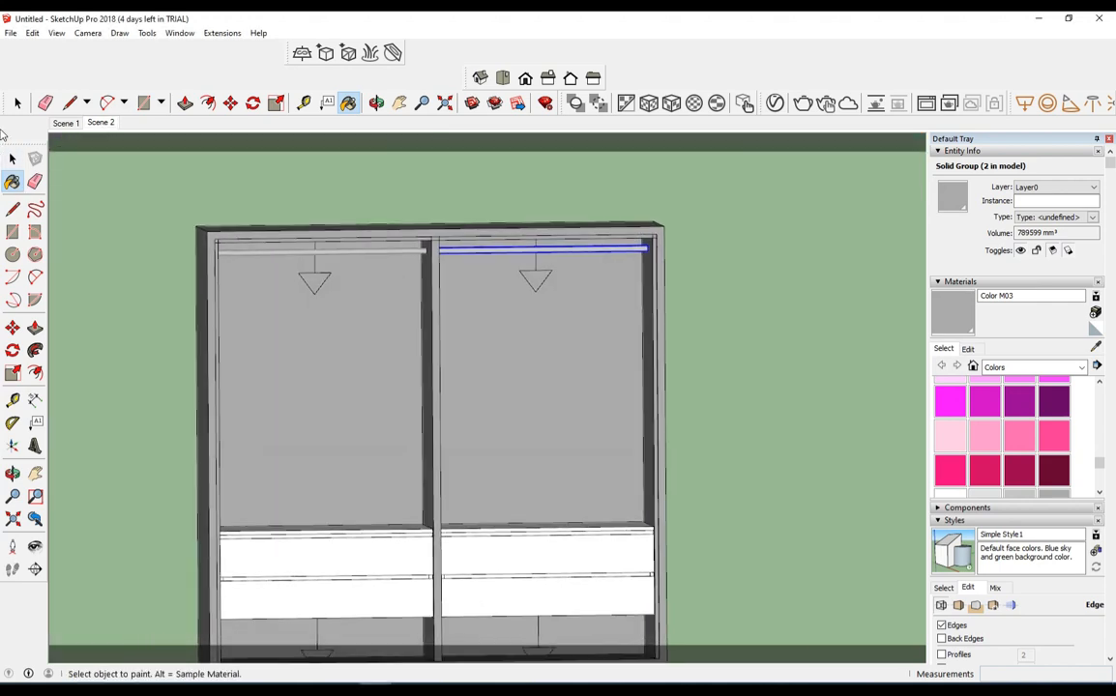
click(18, 104)
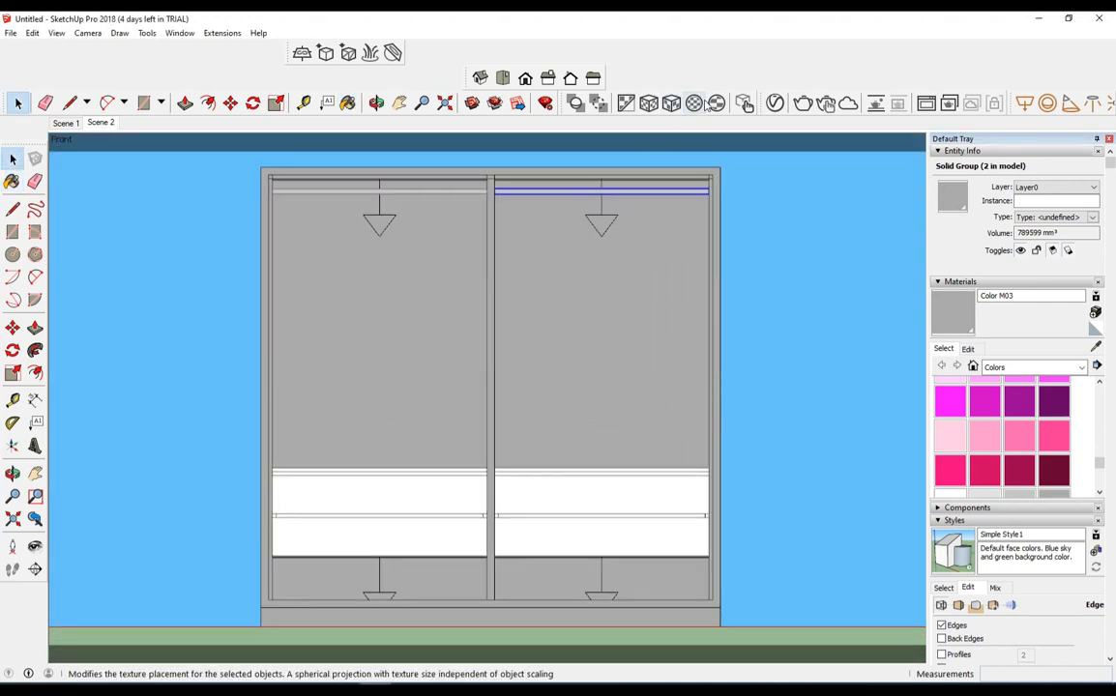
click(801, 103)
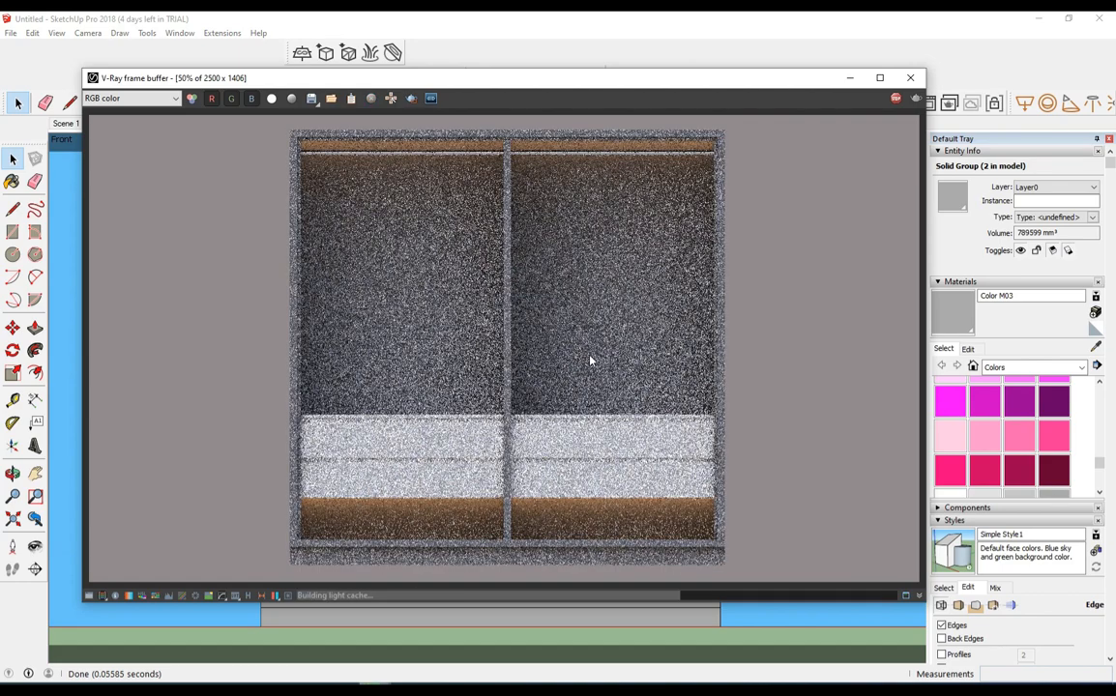
scroll(590, 360, down, 1)
scroll(590, 361, up, 1)
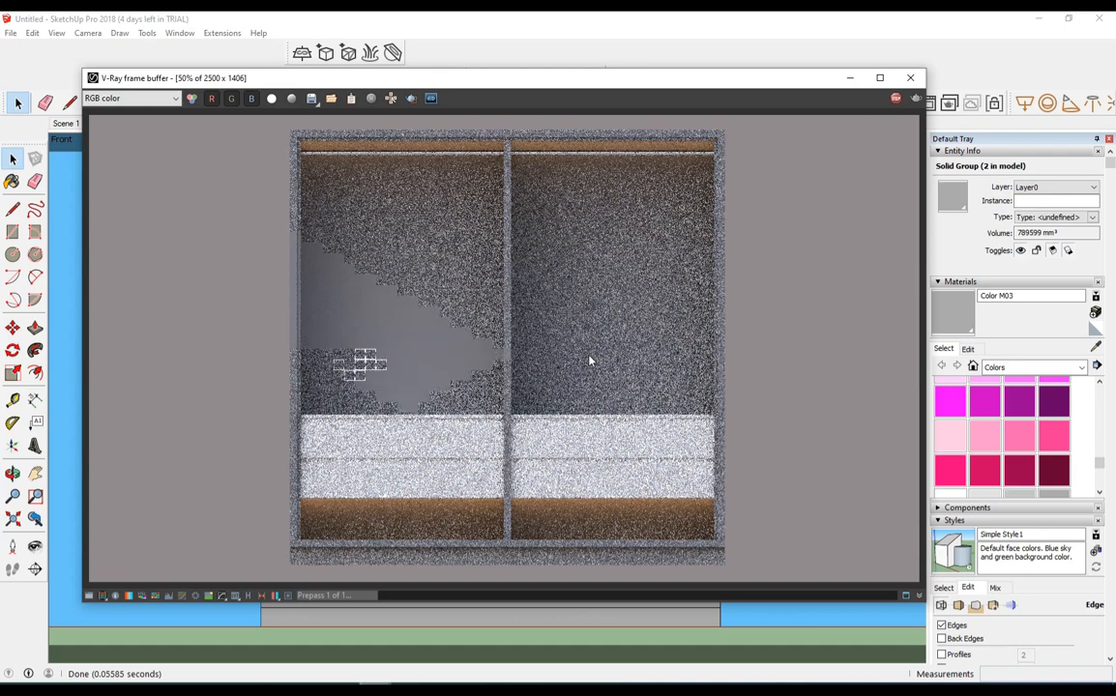
click(910, 78)
- Switch the camera to perspective and turn the view to show the wardrobe's front and left side at an angle
click(87, 32)
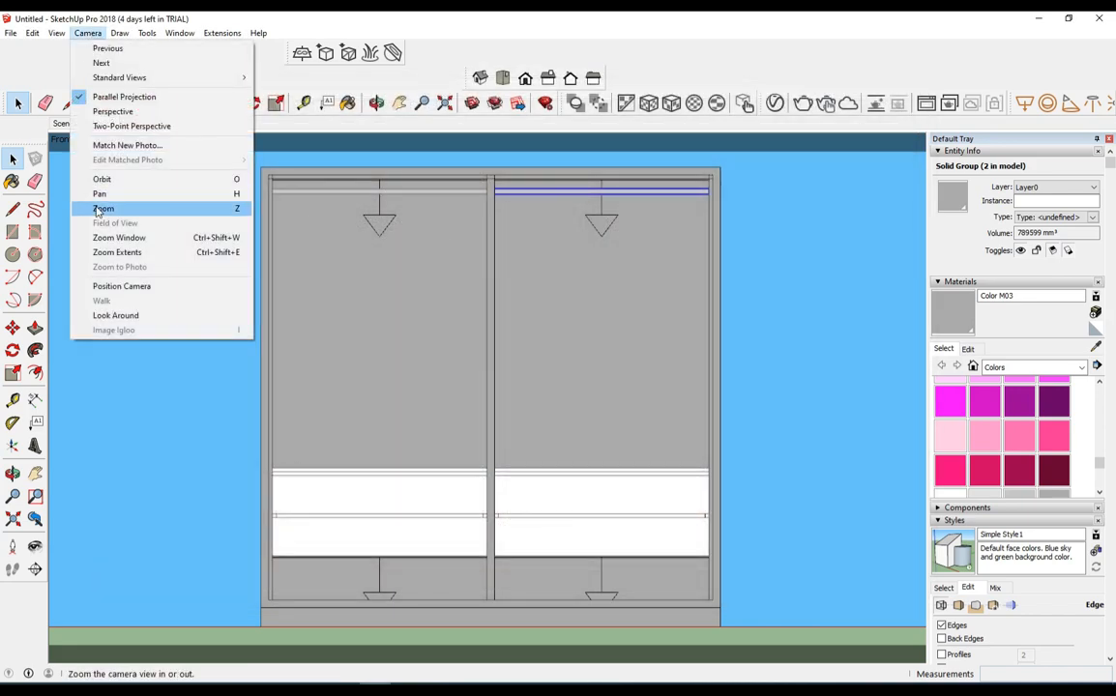
click(112, 111)
middle_drag(450, 403, 544, 374)
middle_drag(606, 188, 464, 193)
- Set the V-Ray render output to the 4:3 - Picture aspect ratio at 2000 x 1500 and close the Asset Editor
click(472, 103)
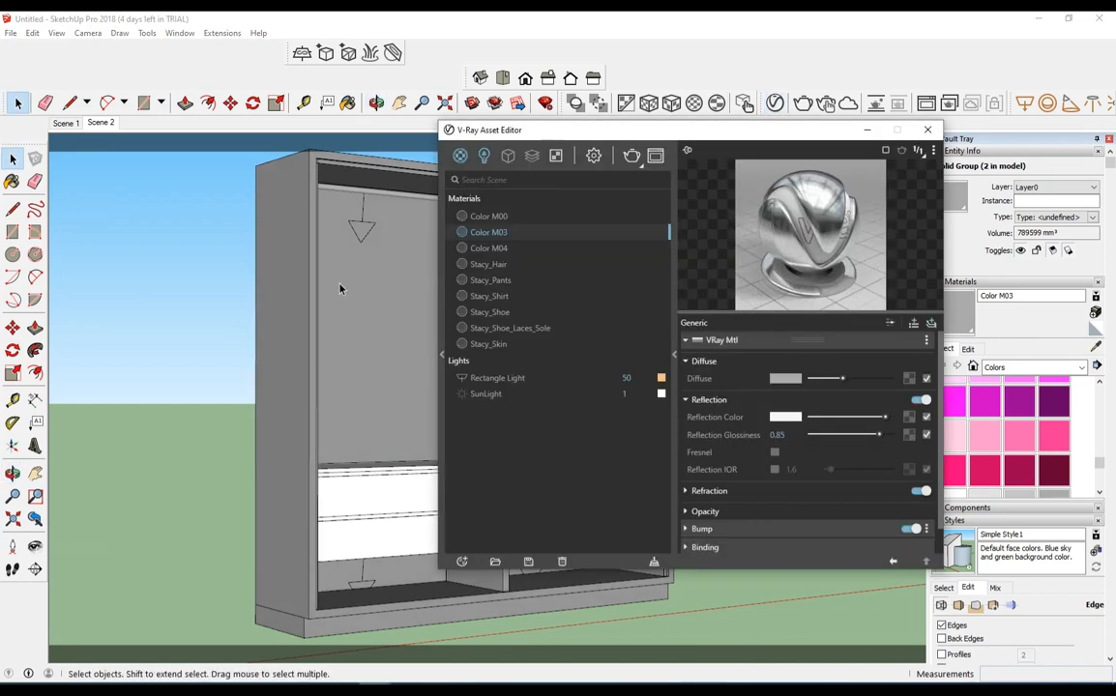
click(595, 157)
click(530, 316)
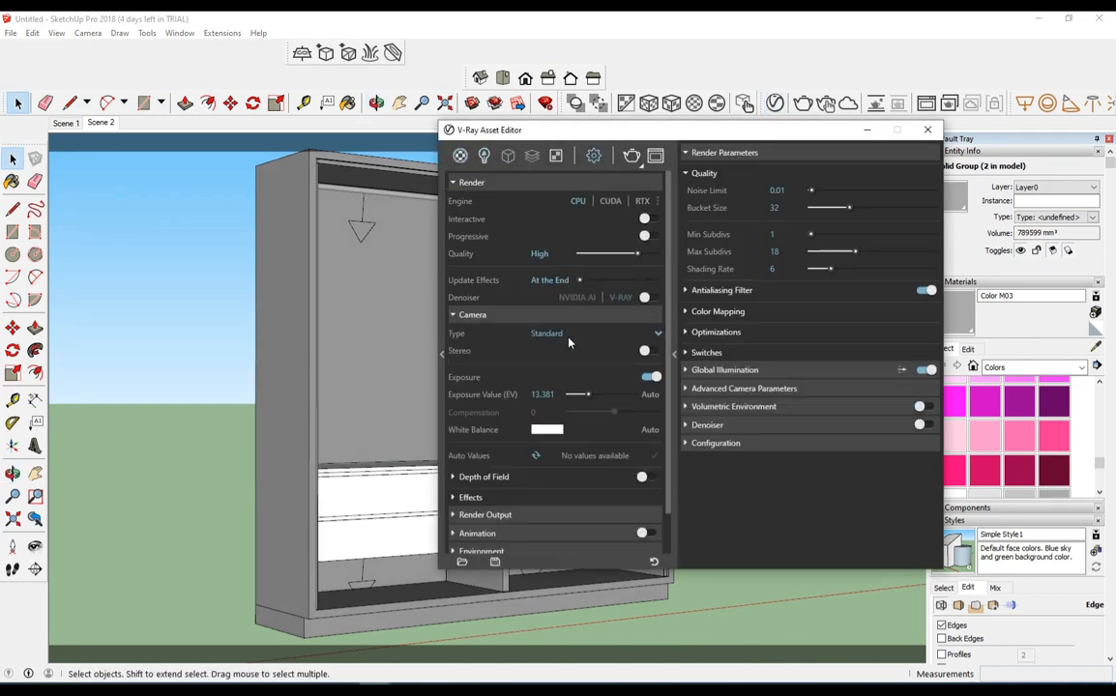
click(529, 315)
click(531, 332)
click(561, 386)
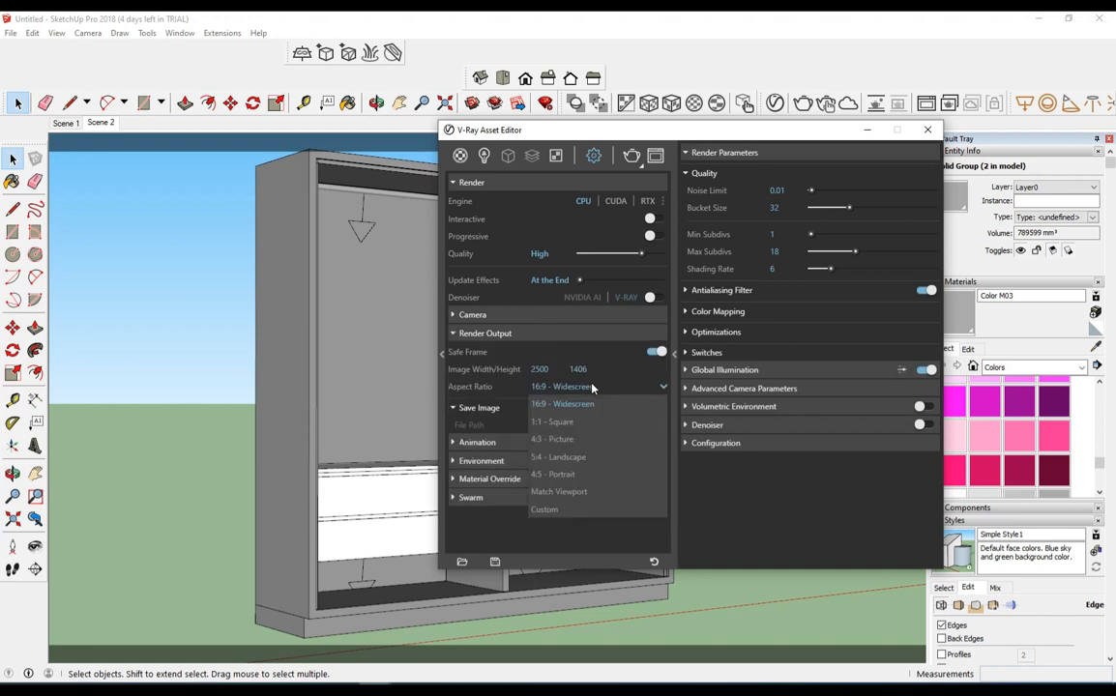
click(513, 396)
double_click(542, 368)
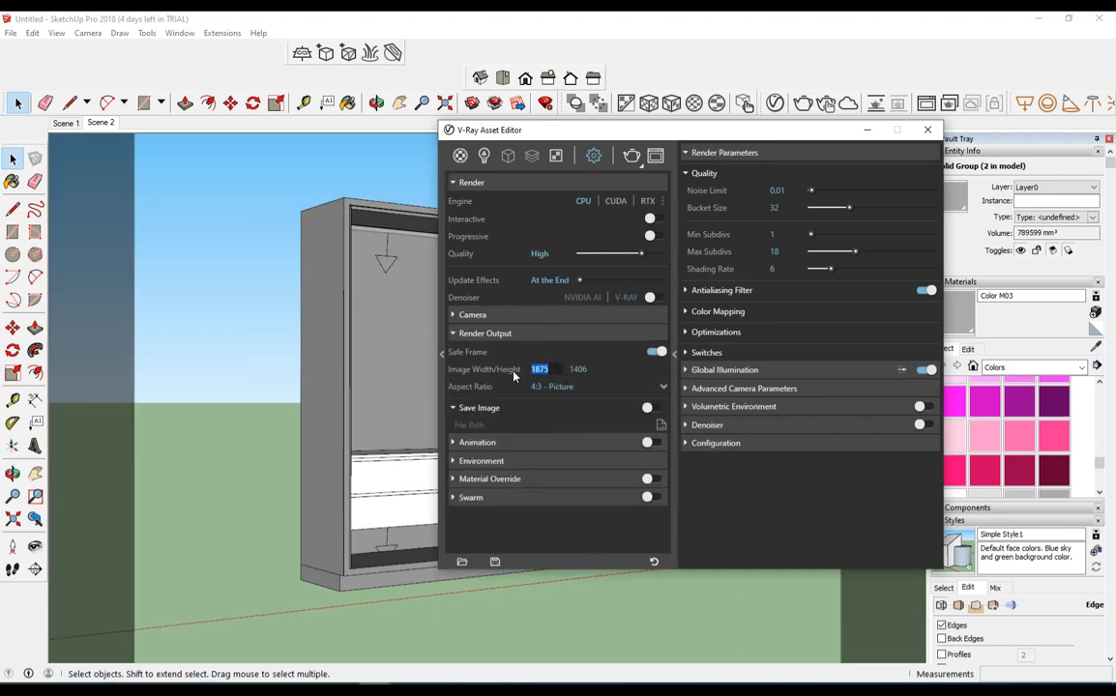
text(1)
drag(542, 368, 483, 378)
click(927, 129)
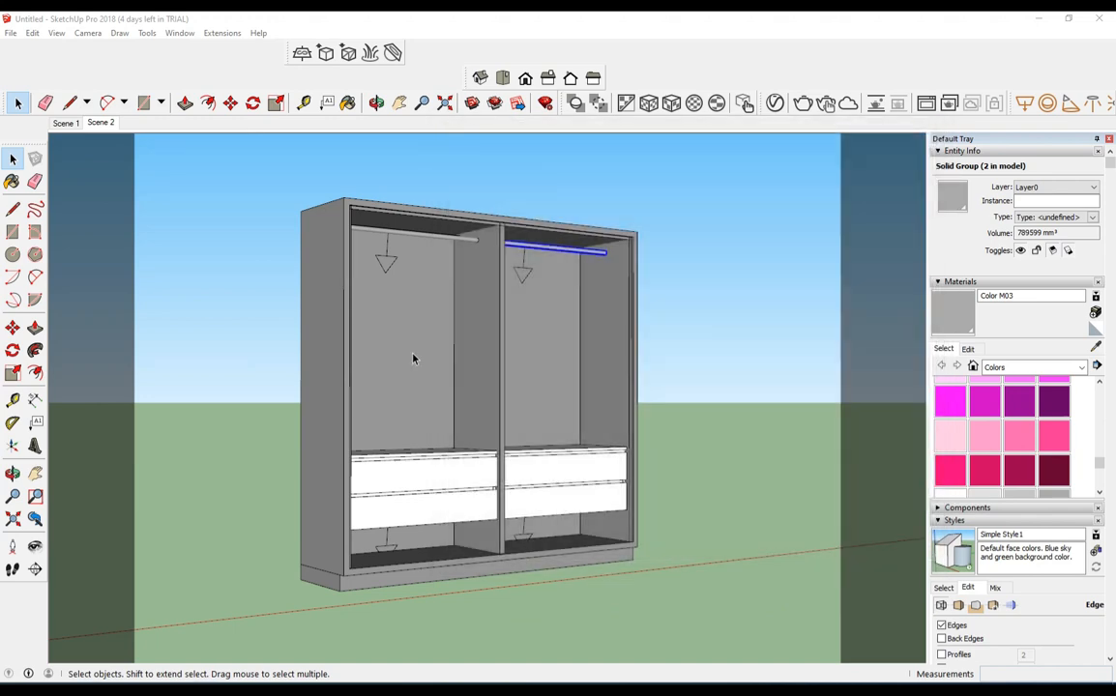
- Frame the wardrobe closer within the safe frame using Look Around and Walk, at an eye height of about 1200 mm
click(35, 546)
drag(278, 462, 278, 466)
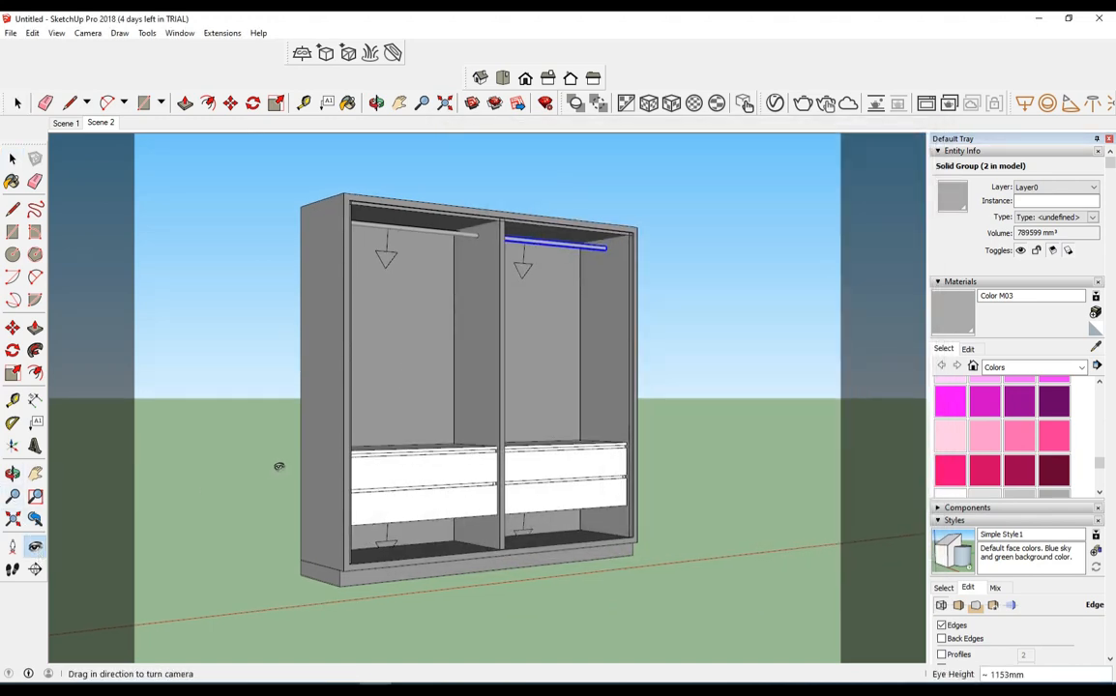
click(12, 570)
drag(431, 420, 405, 335)
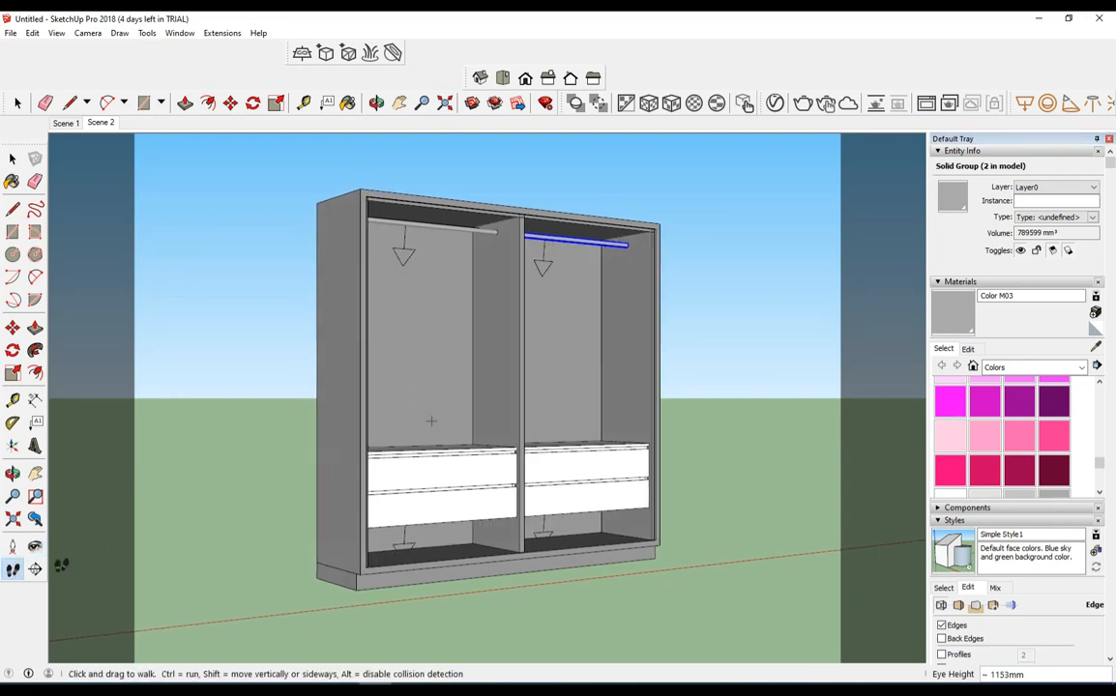
drag(412, 493, 389, 208)
middle_drag(680, 423, 607, 435)
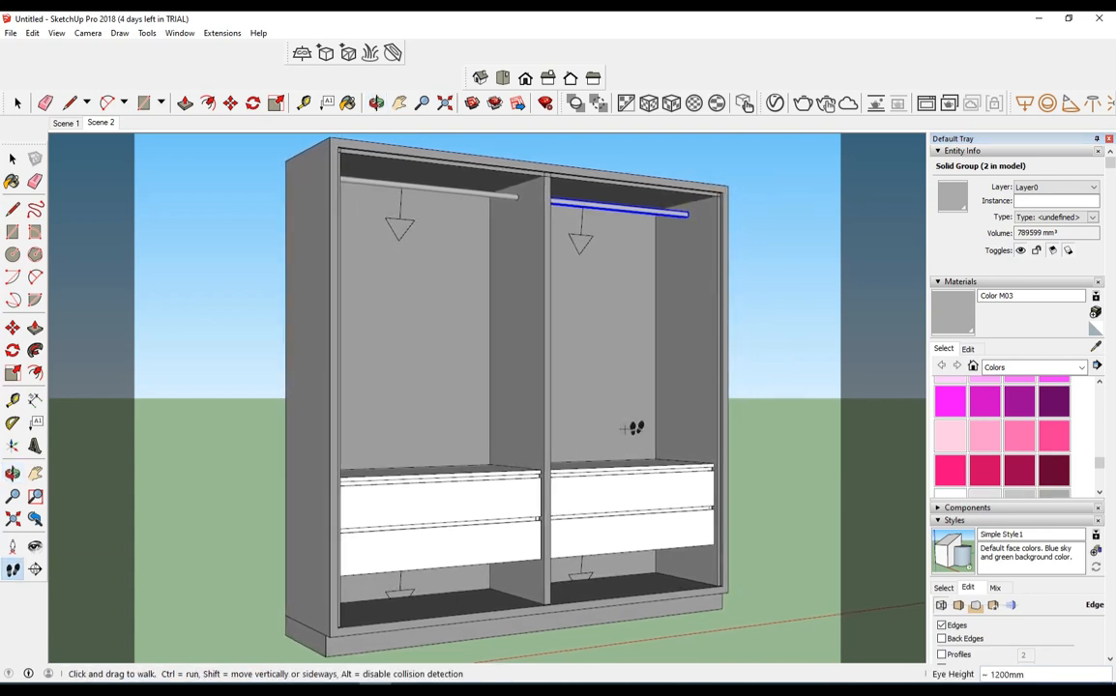
key(space)
middle_drag(531, 280, 548, 289)
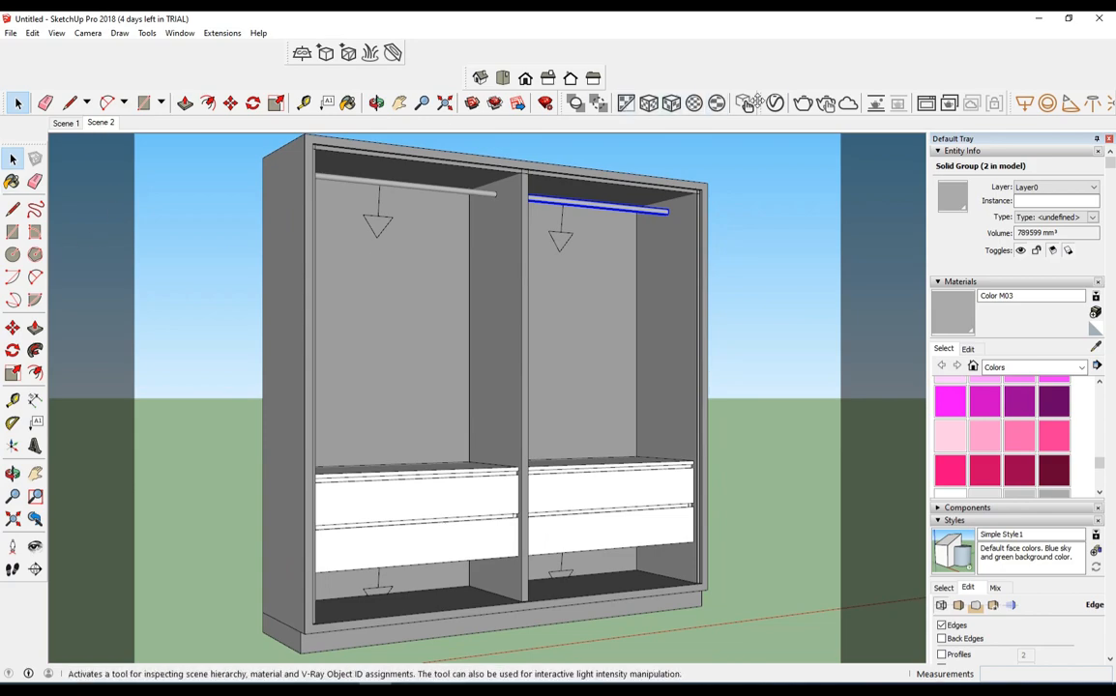
- Run a test V-Ray render of the angled view, stop it and close the frame buffer
click(803, 103)
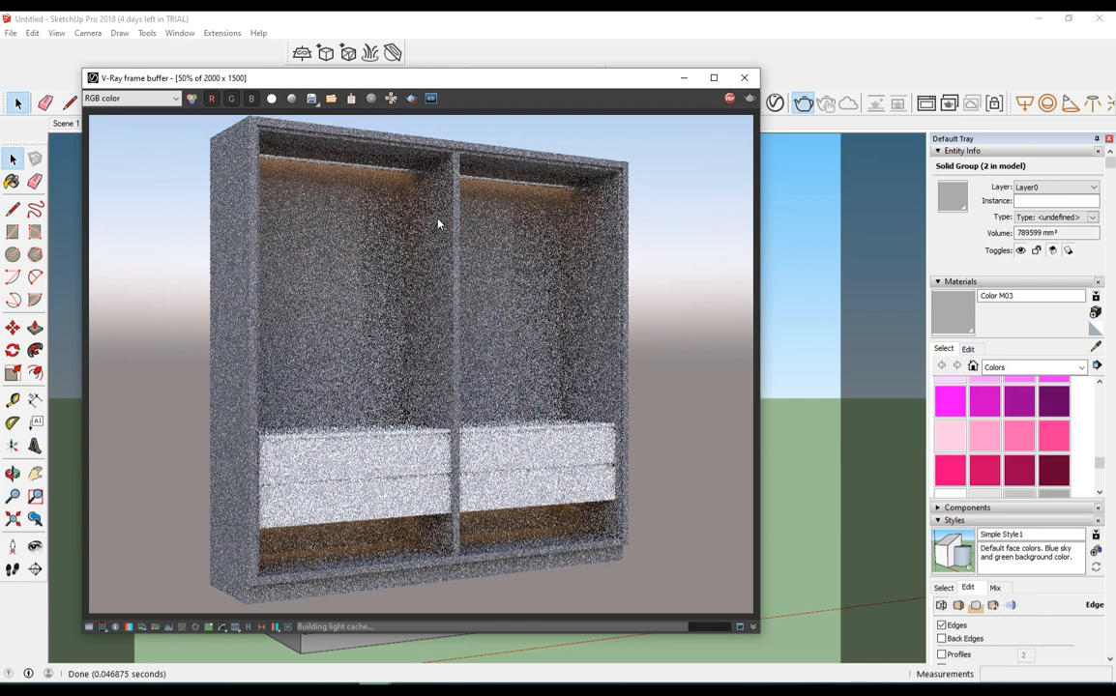
click(731, 99)
click(744, 78)
- Raise the rectangle light's intensity to 120 and close the V-Ray Asset Editor
click(775, 103)
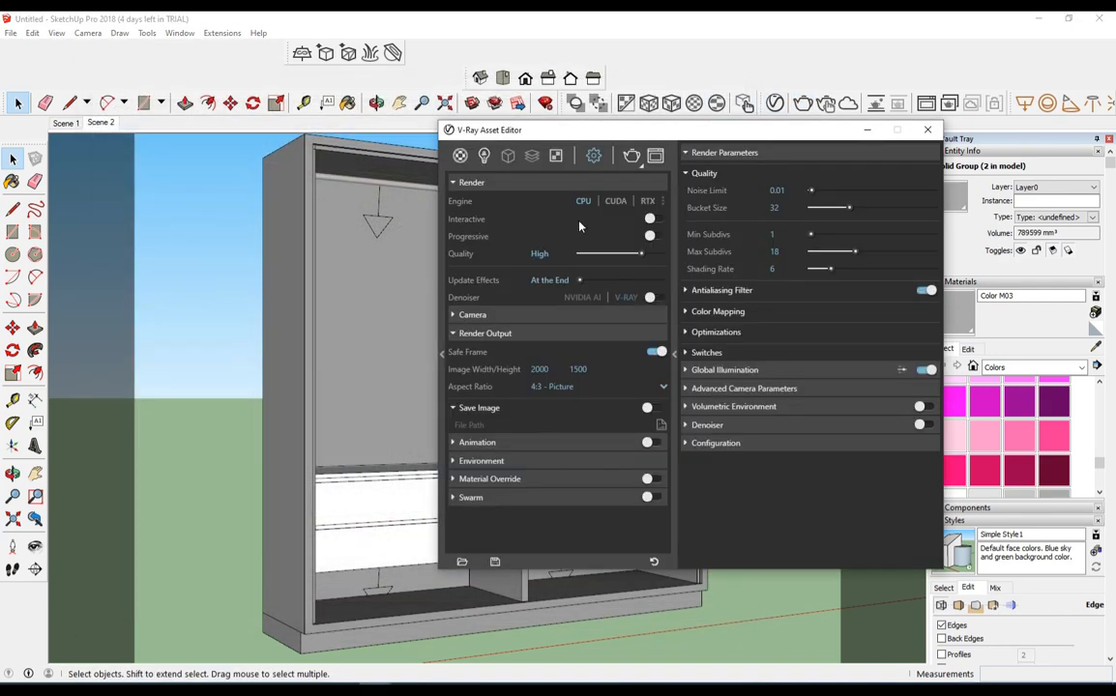
click(485, 157)
click(493, 216)
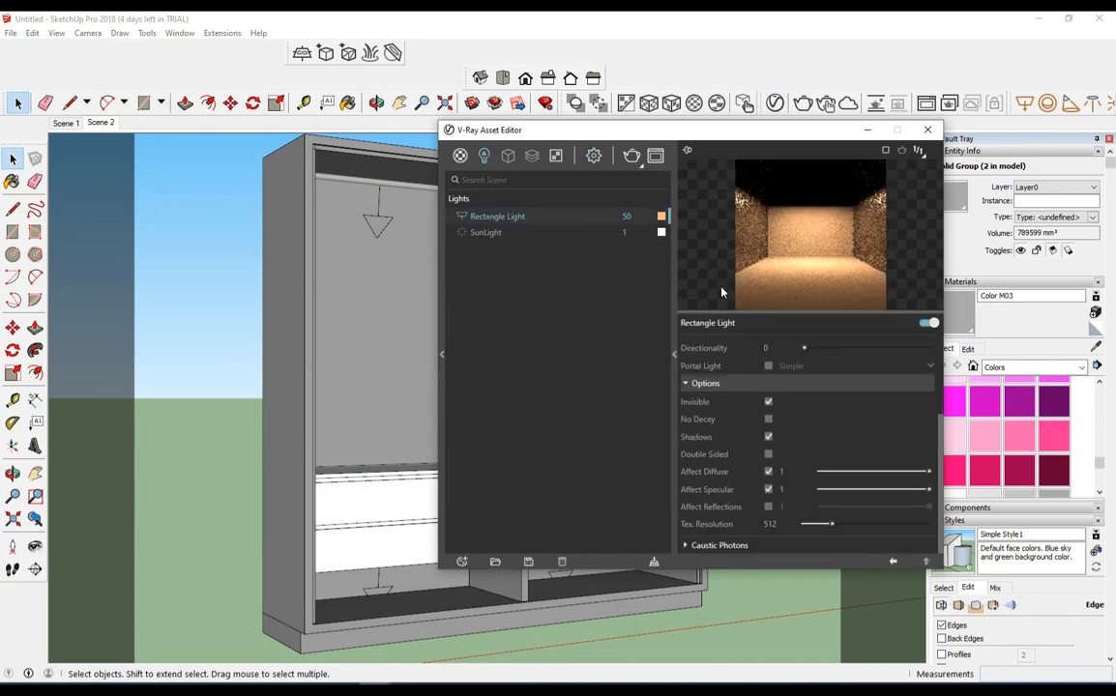
scroll(741, 375, up, 3)
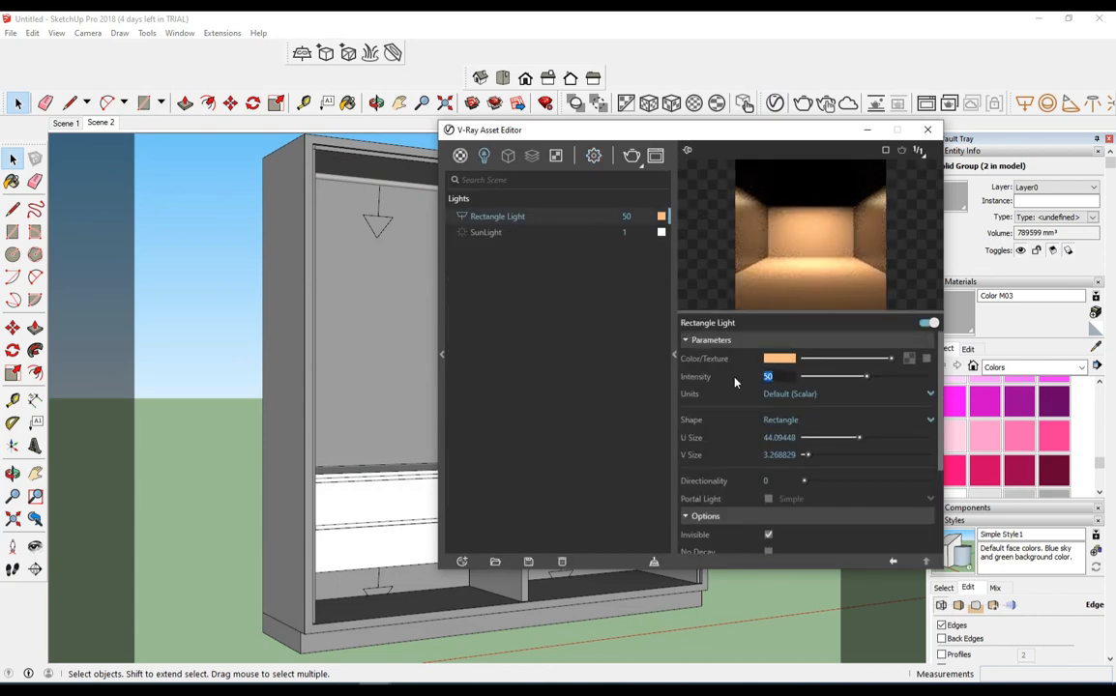
text(120)
key(Return)
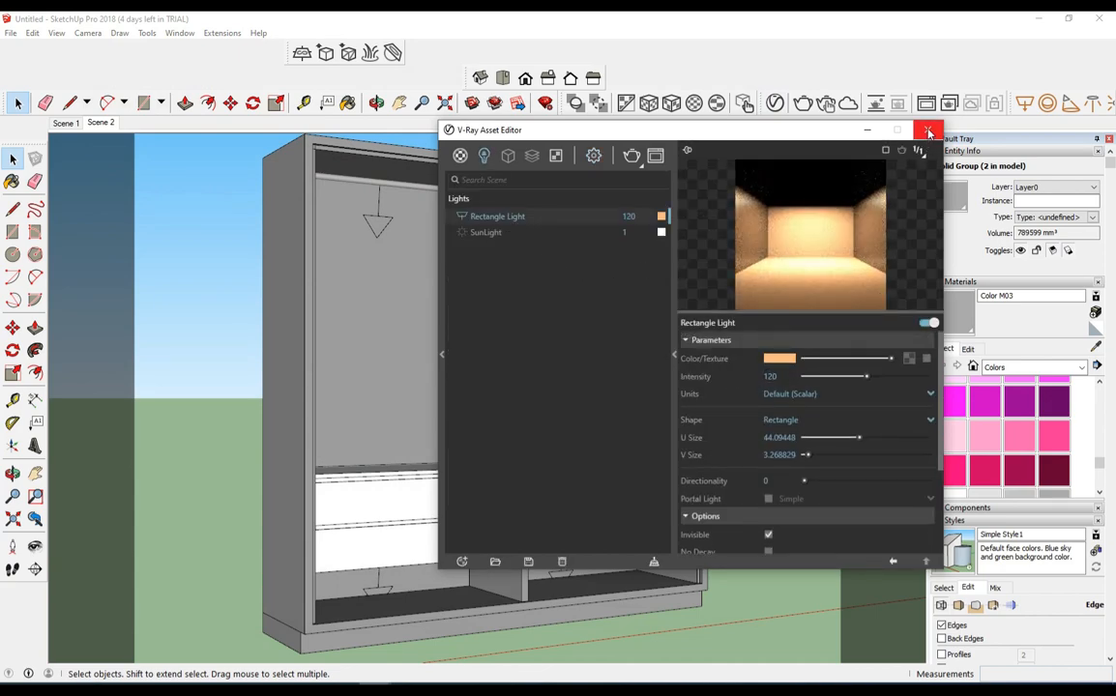
click(928, 131)
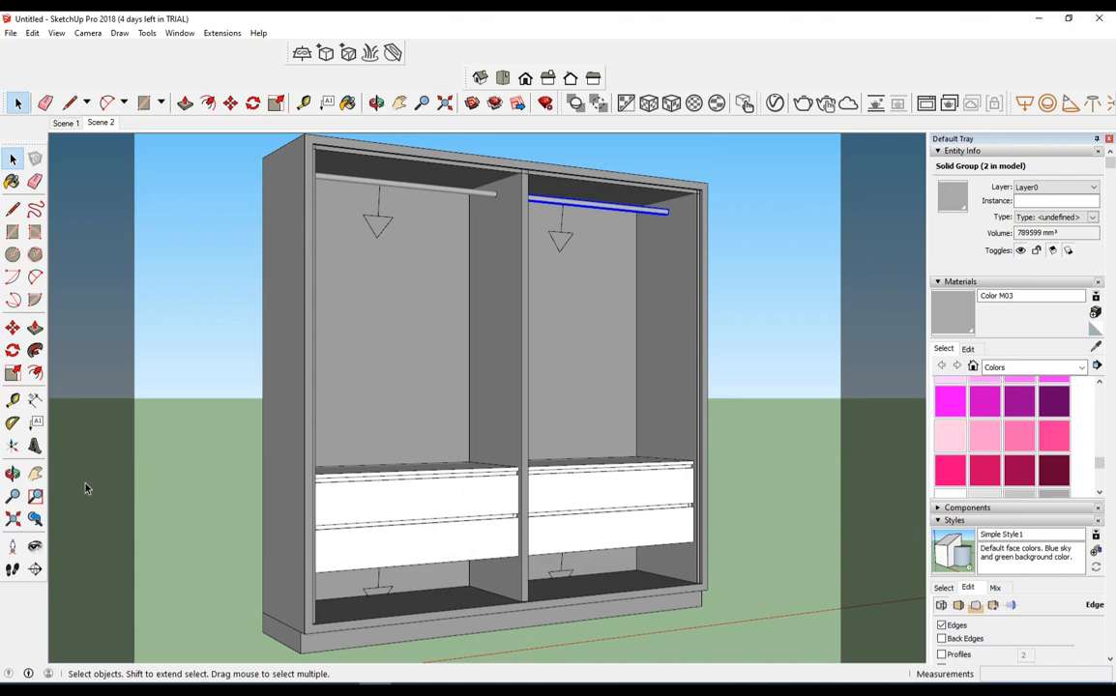
- Pan the wardrobe slightly within the frame and save the angled view as a new scene, Scene 3
click(35, 473)
drag(467, 361, 508, 342)
right_click(758, 323)
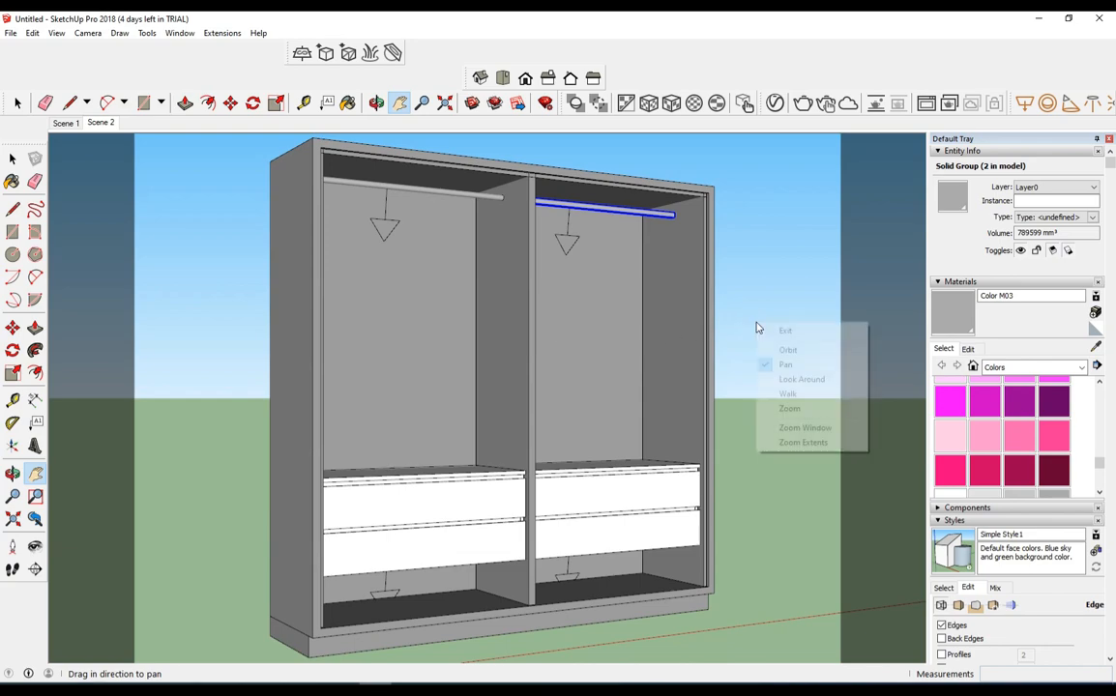
click(785, 331)
right_click(100, 123)
click(150, 164)
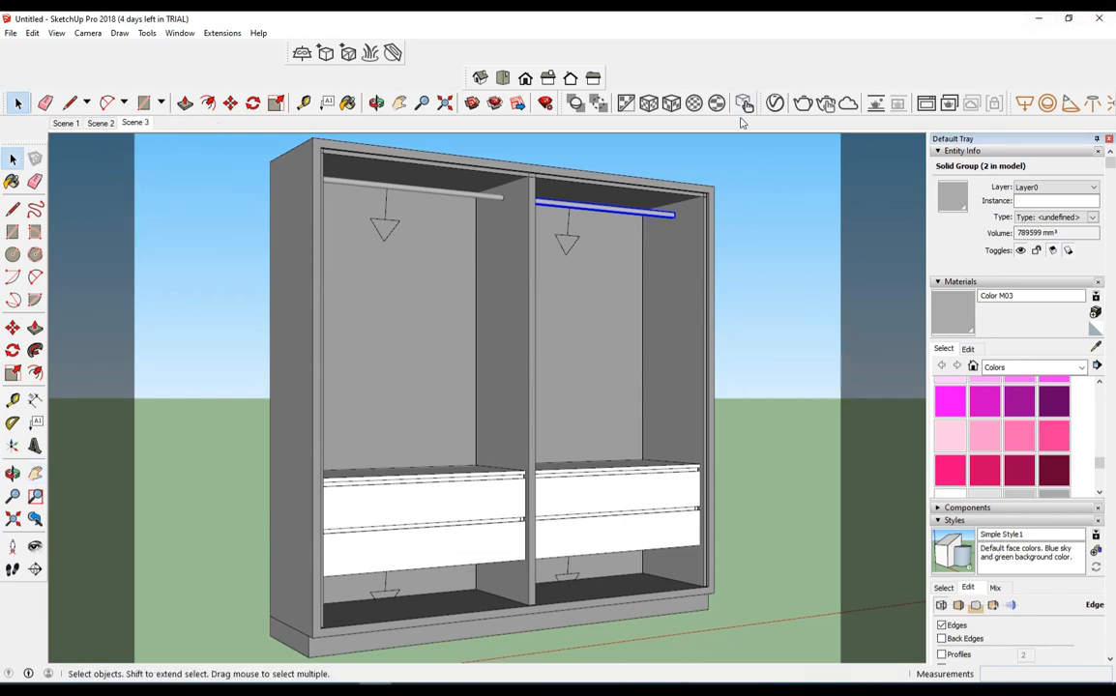
- Render the angled Scene 3 view of the open wardrobe in V-Ray at 2000 x 1500
click(804, 104)
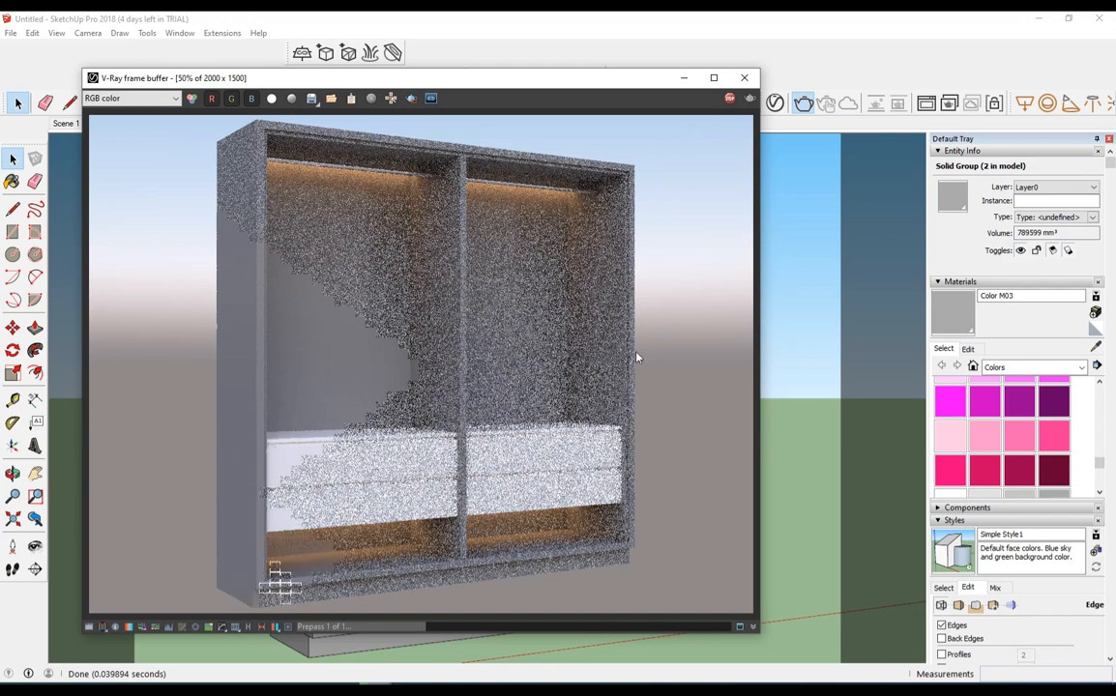
click(418, 688)
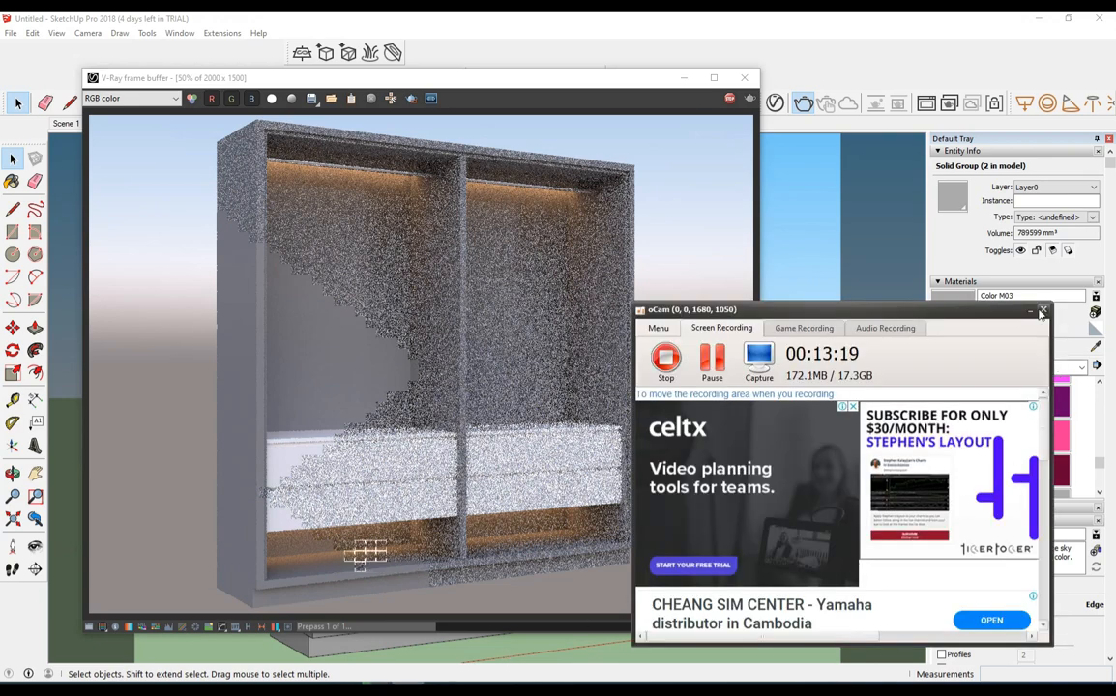
click(1031, 310)
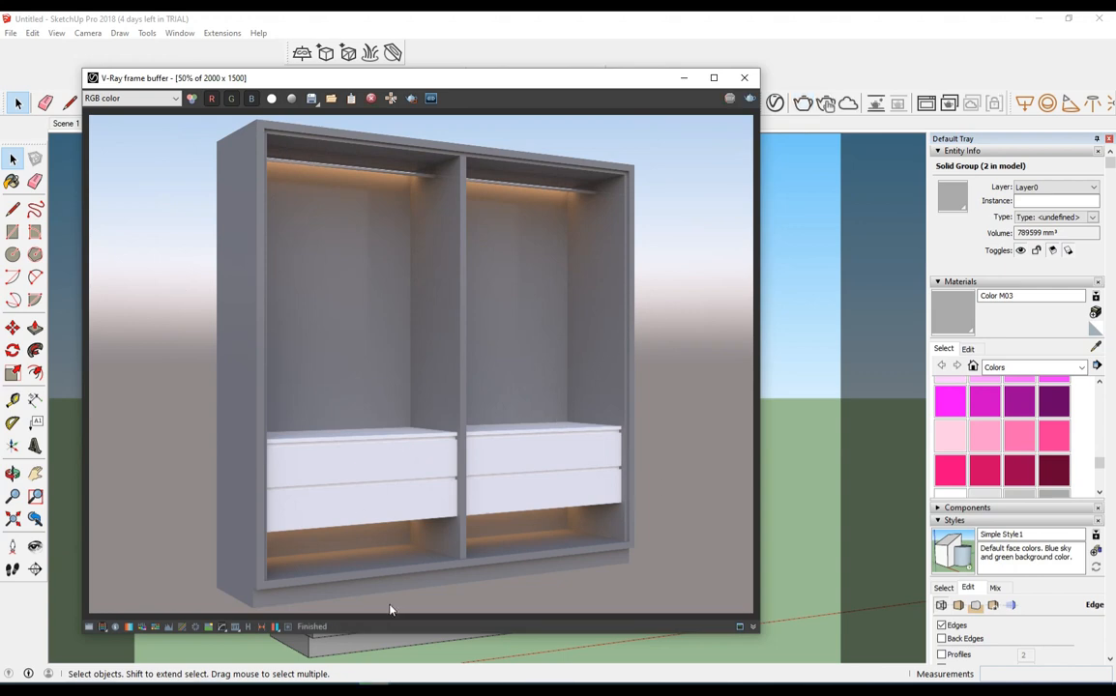
- Raise the exposure and contrast in the frame buffer's Exposure correction, and switch the correction off to compare
click(120, 626)
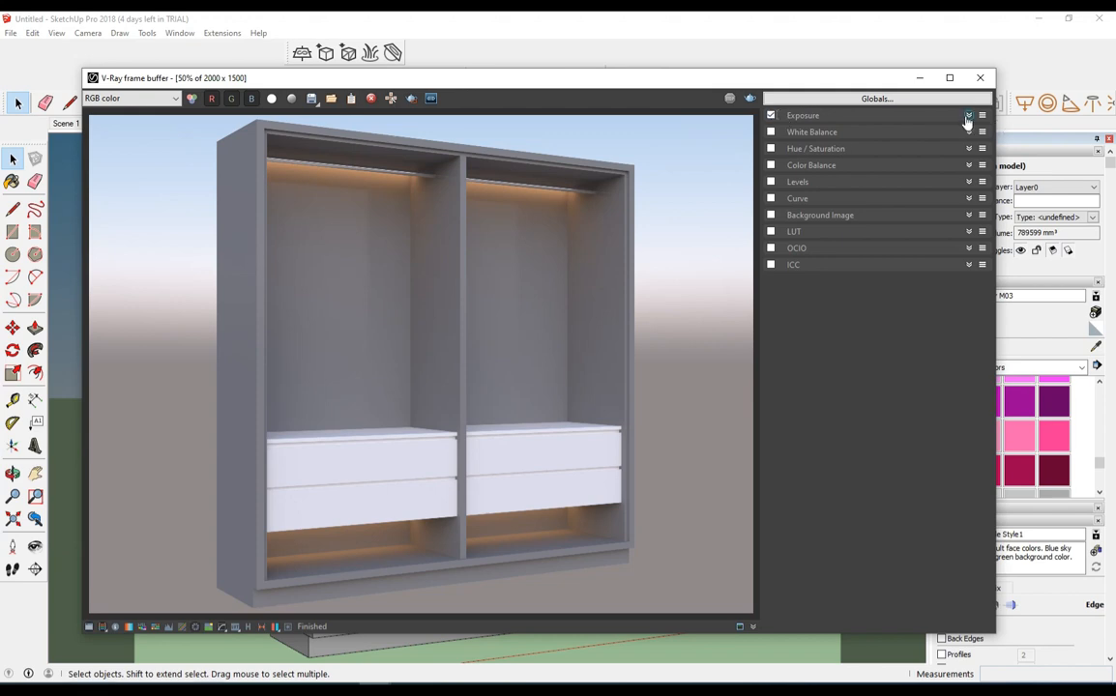
click(968, 115)
drag(864, 150, 882, 199)
drag(865, 148, 877, 149)
click(772, 116)
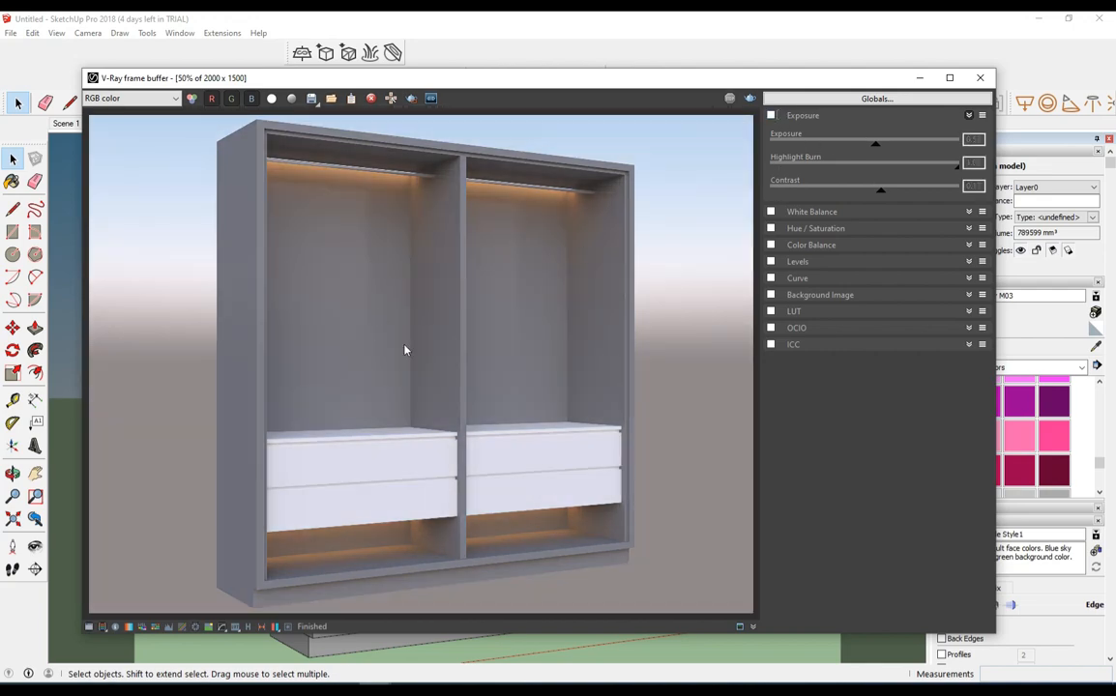